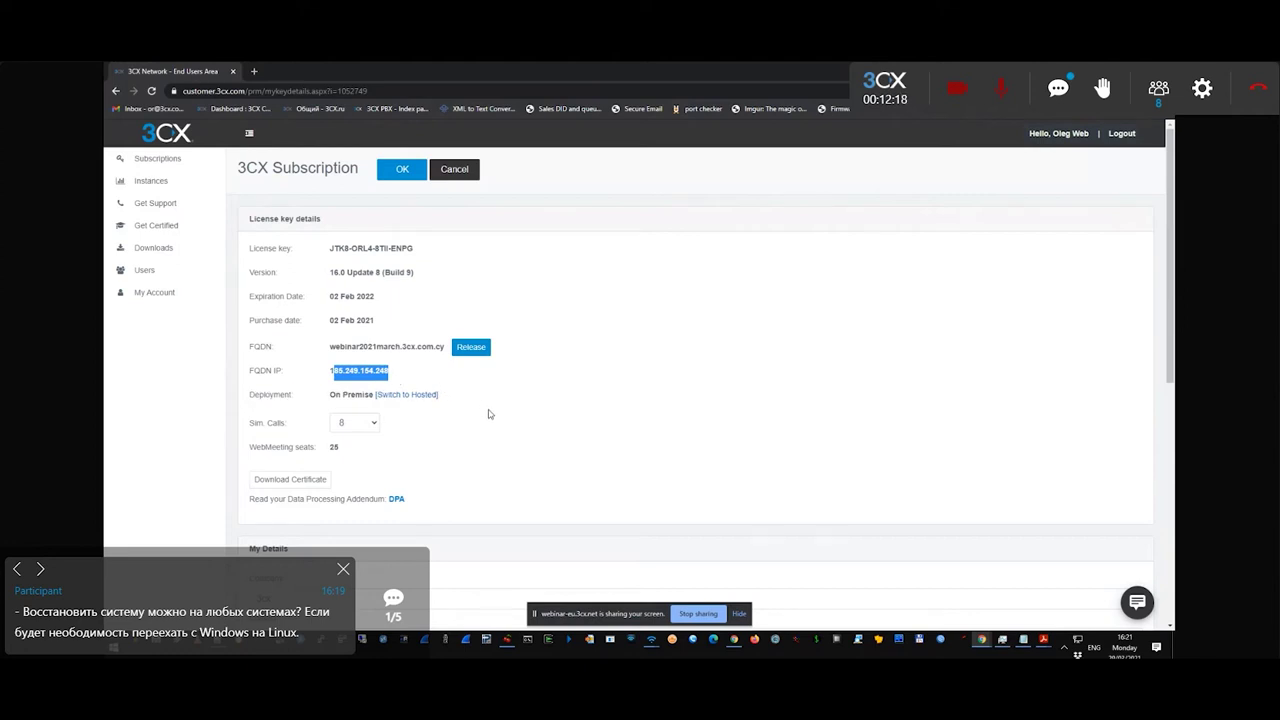
- Release the license's FQDN and return to the Subscriptions list
{"action": "left_click", "coordinate": [471, 350]}
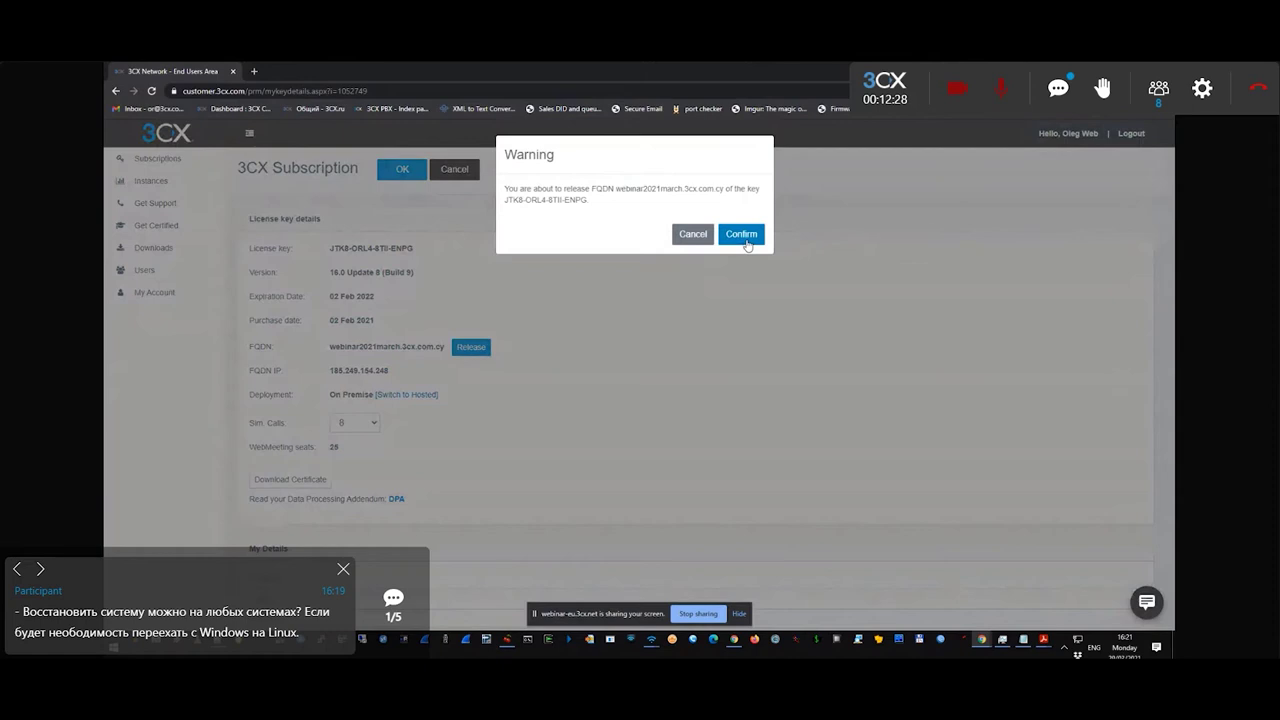
{"action": "left_click", "coordinate": [741, 234]}
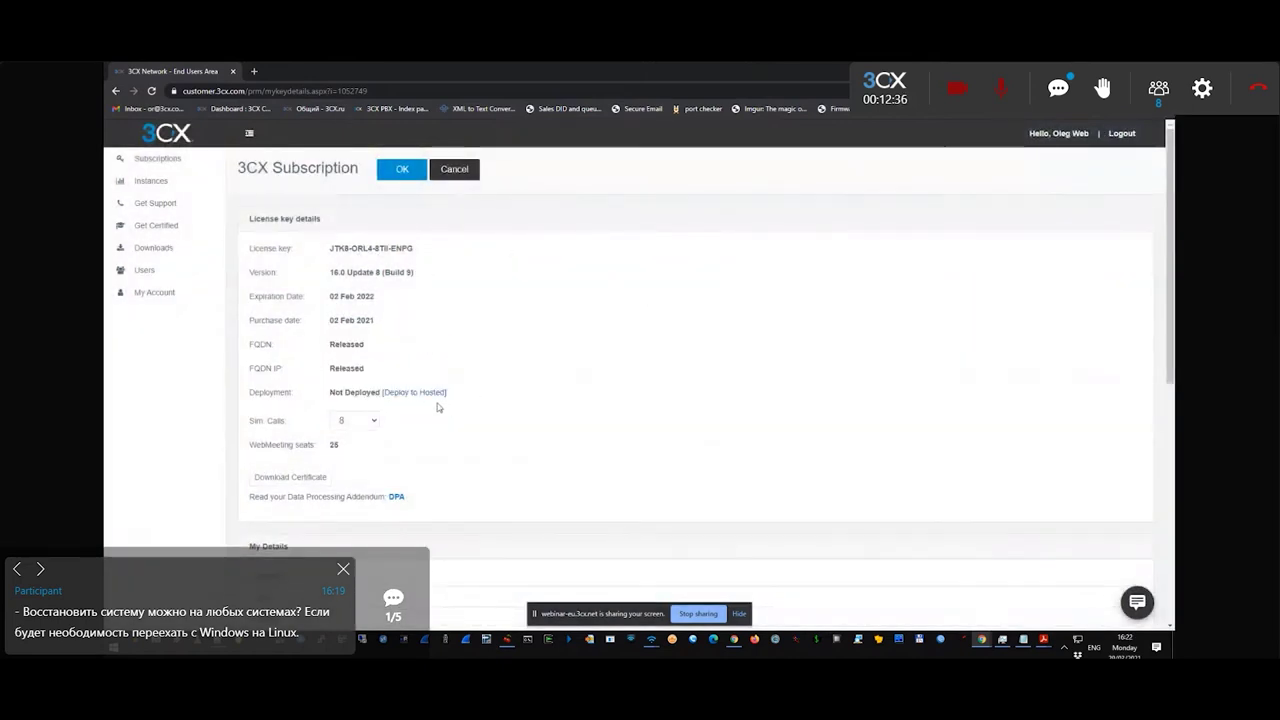
{"action": "left_click", "coordinate": [151, 163]}
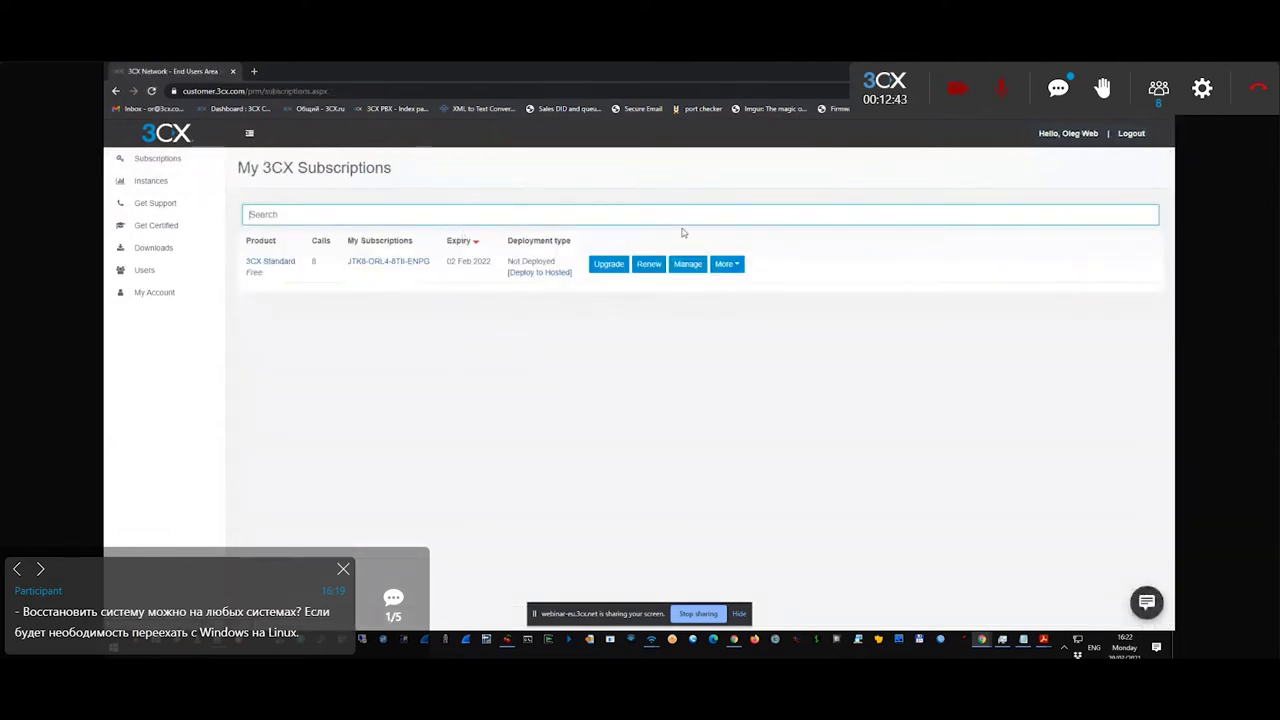
- Start a self-hosted deployment for the license from its More menu
{"action": "left_click", "coordinate": [733, 267]}
{"action": "left_click", "coordinate": [730, 270]}
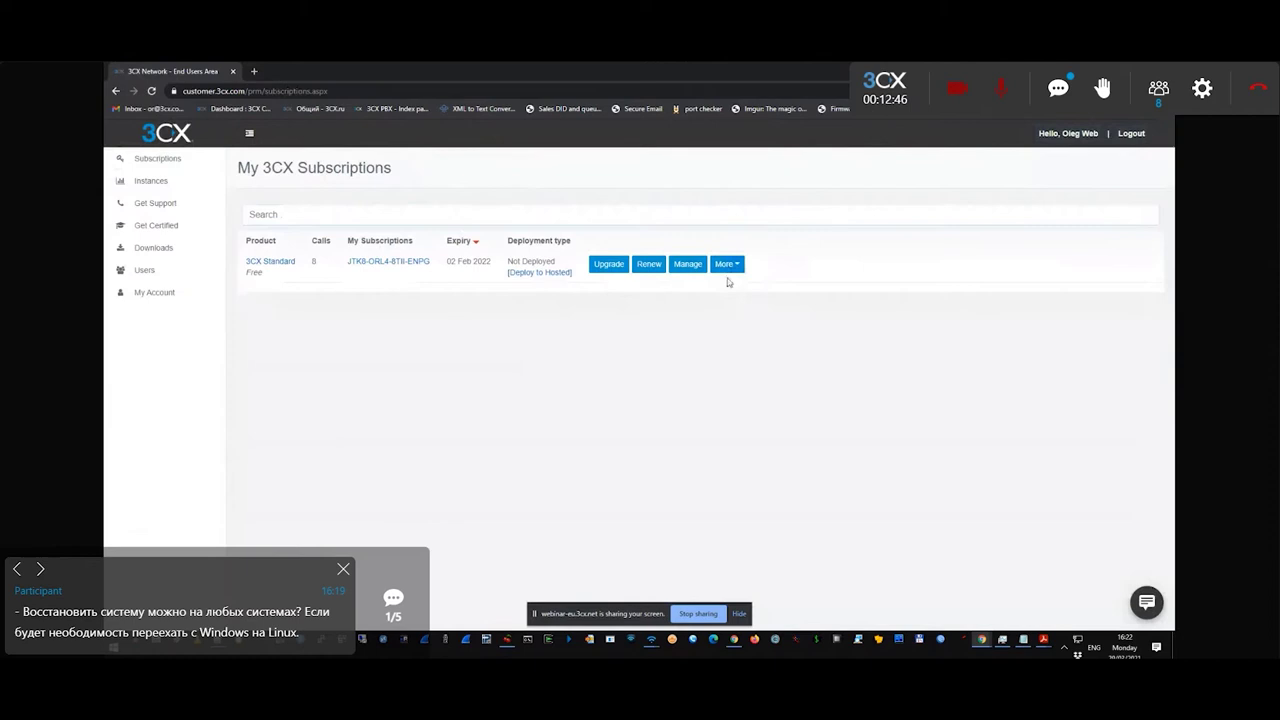
{"action": "left_click", "coordinate": [732, 270]}
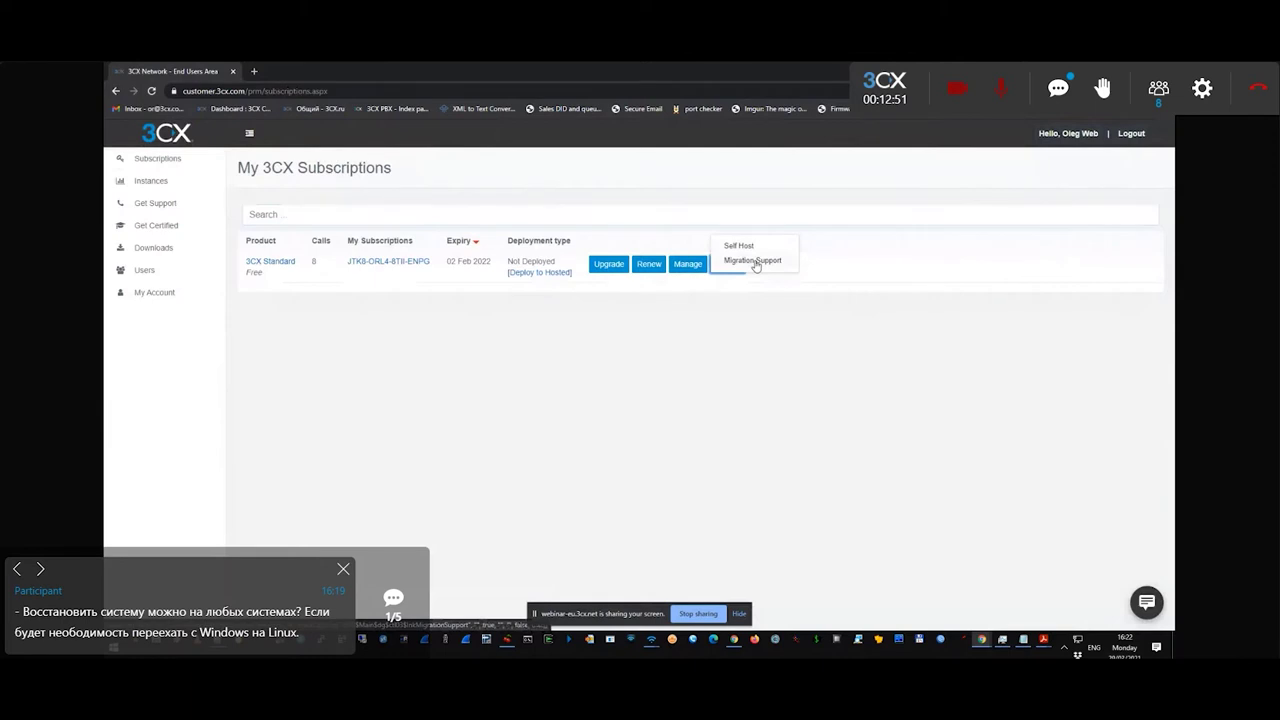
{"action": "left_click", "coordinate": [740, 246]}
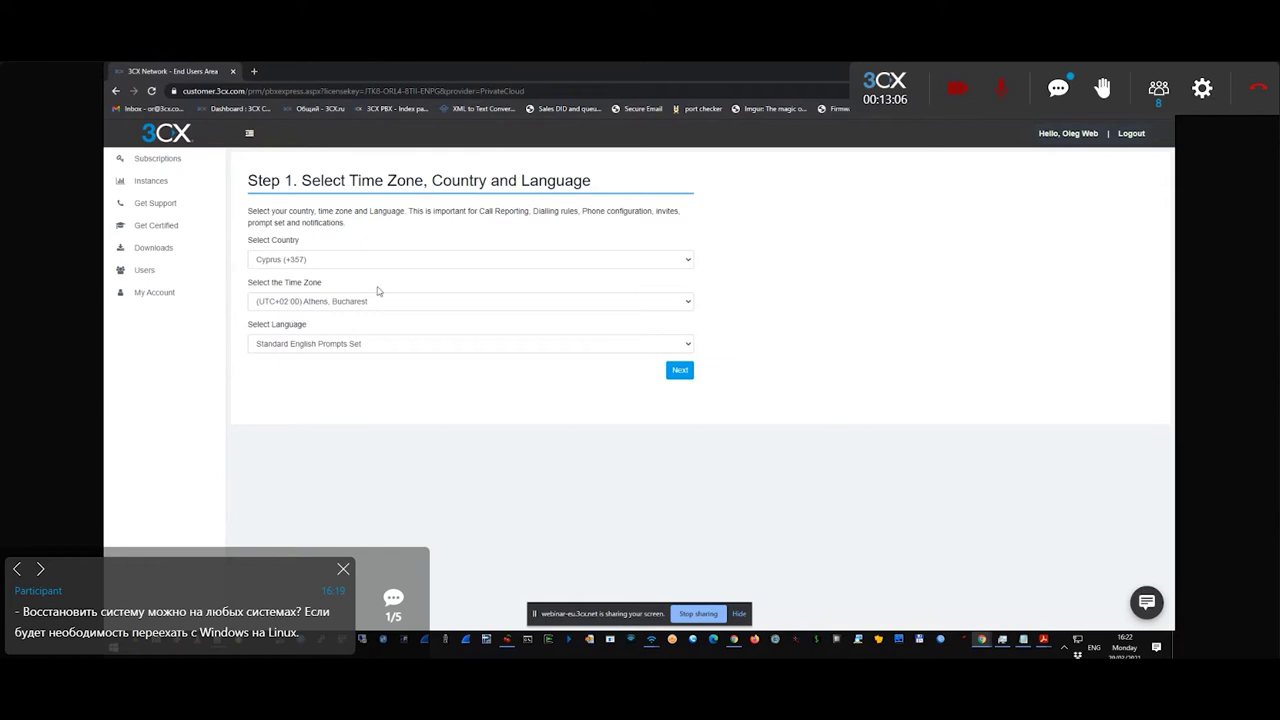
- Set prompts to Russian Prompts Set, keeping Cyprus and the Athens, Bucharest time zone
{"action": "left_click", "coordinate": [318, 344]}
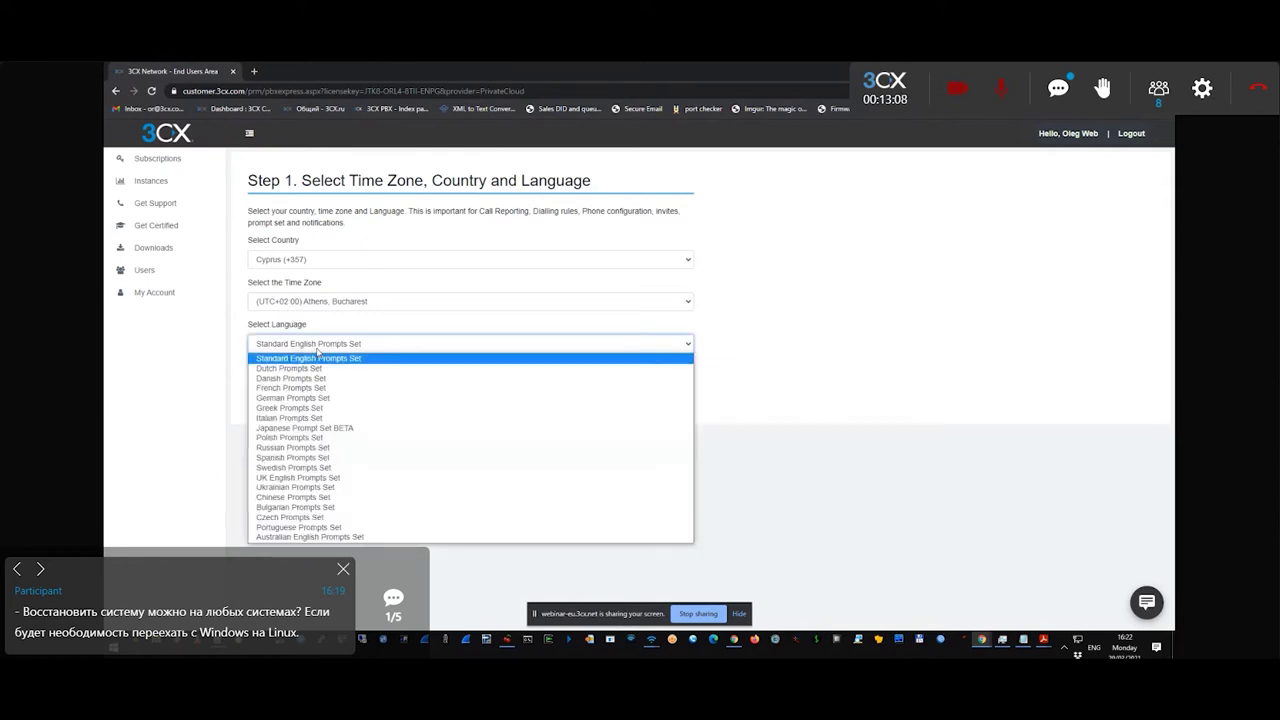
{"action": "left_click", "coordinate": [316, 350]}
{"action": "left_click", "coordinate": [316, 350]}
{"action": "key", "text": "r"}
{"action": "key", "text": "Return"}
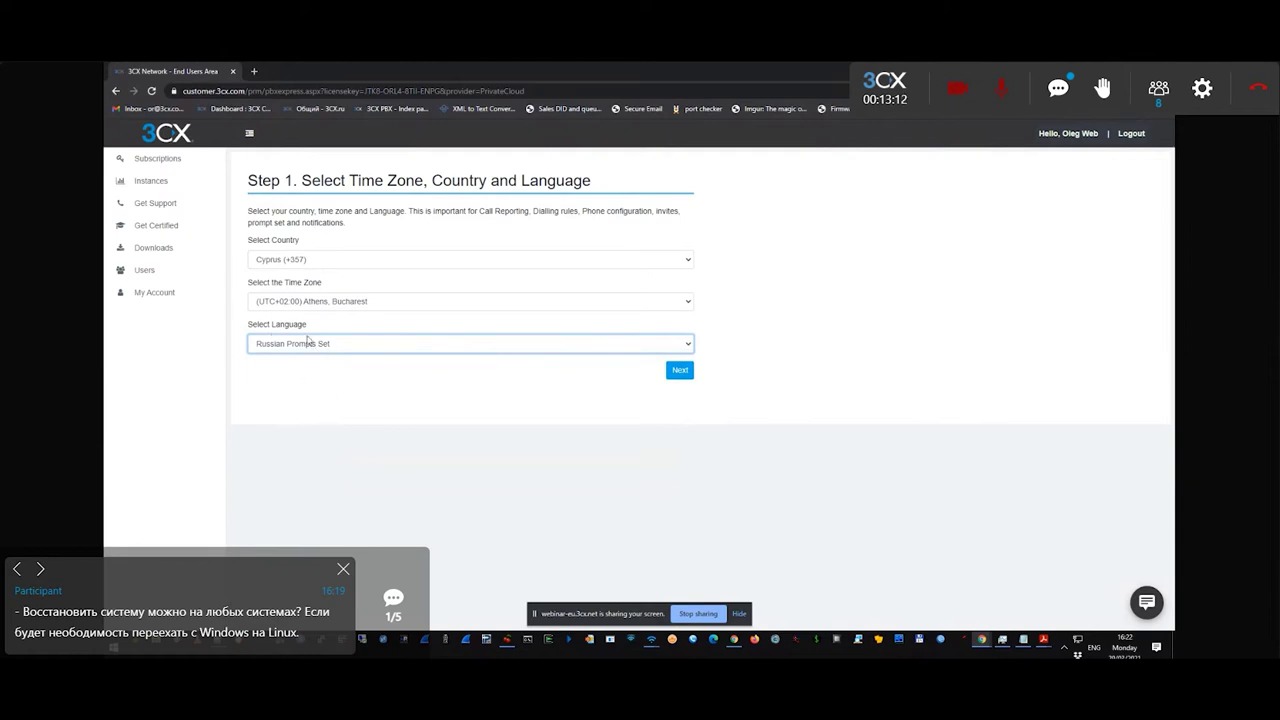
{"action": "left_click", "coordinate": [287, 303]}
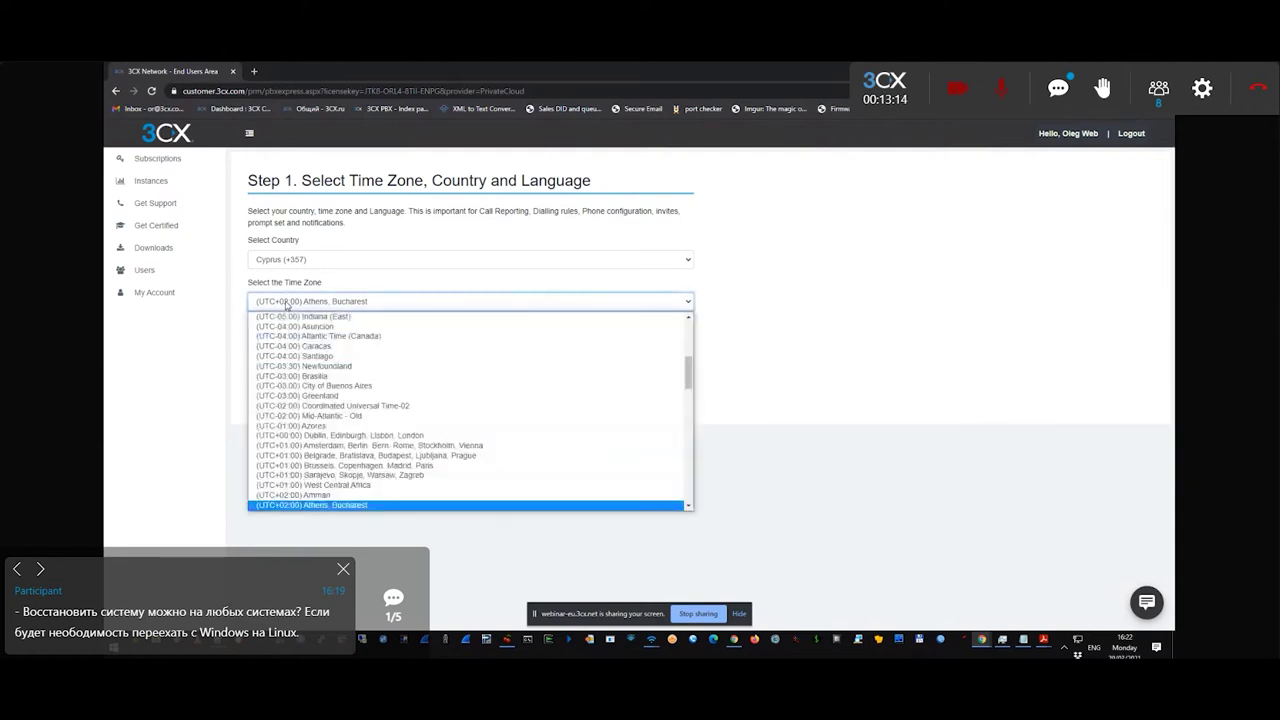
{"action": "left_click", "coordinate": [942, 305]}
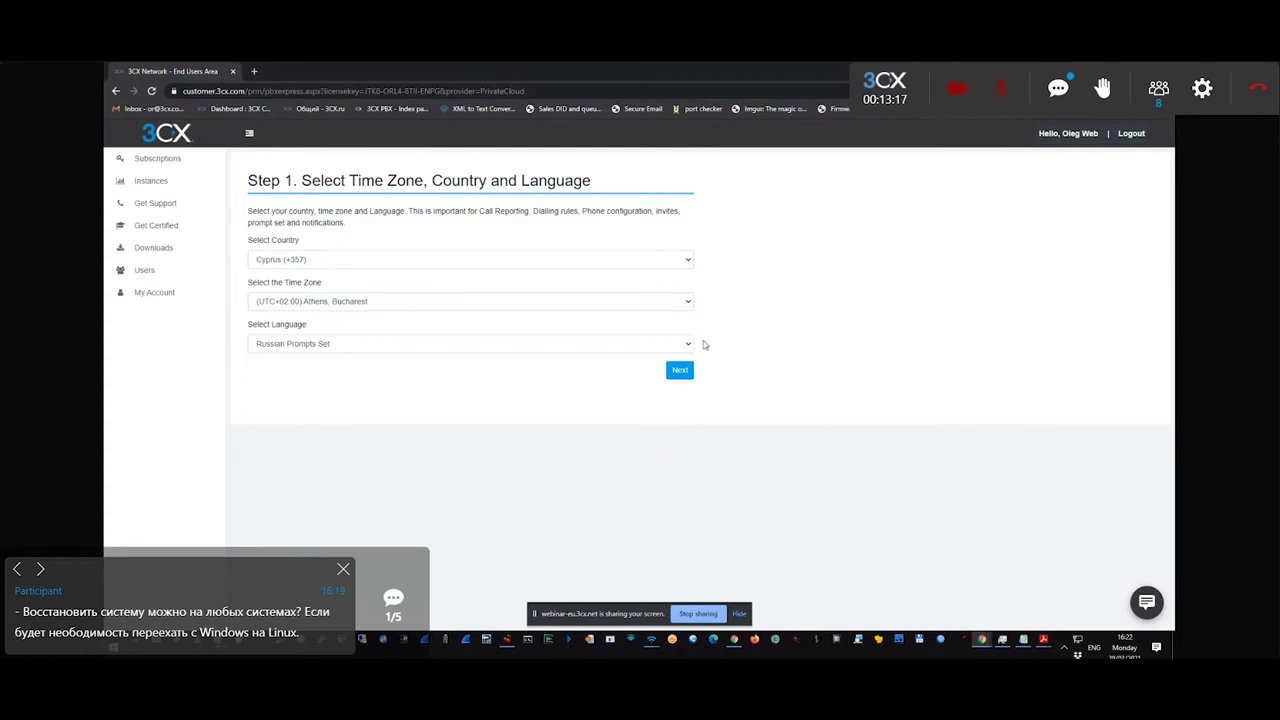
{"action": "left_click", "coordinate": [679, 371]}
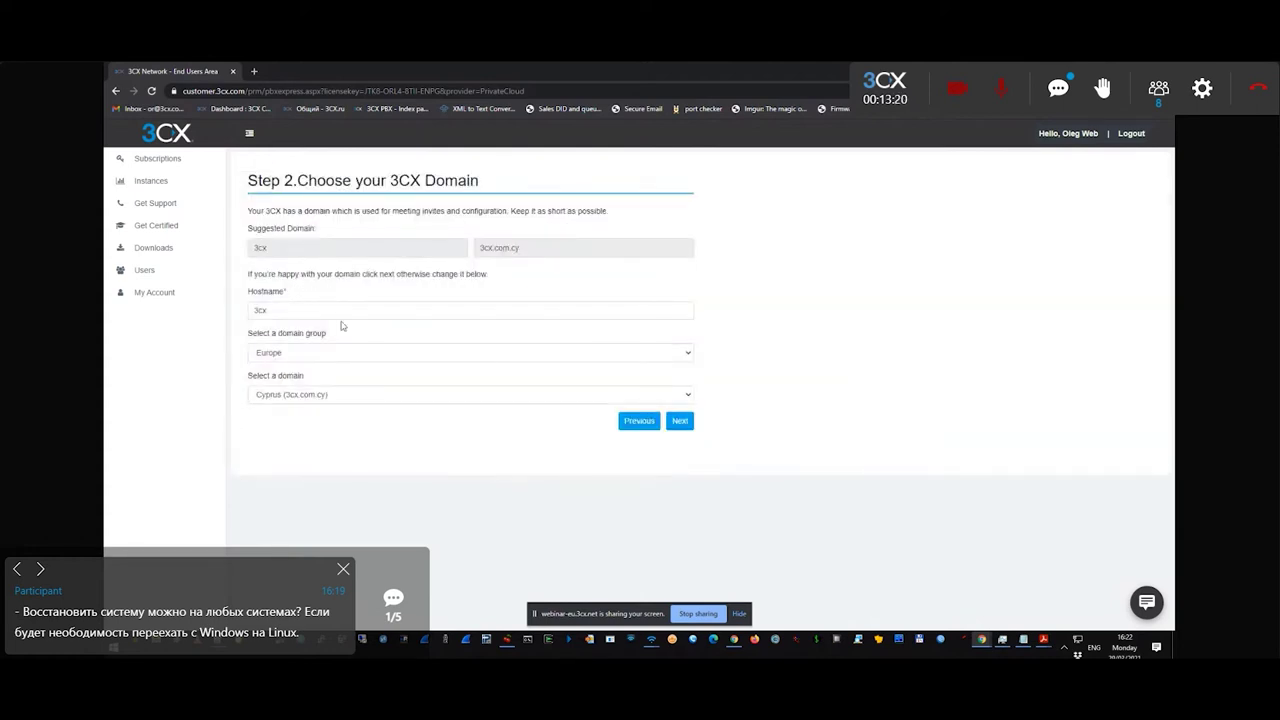
- Replace the suggested hostname with 3cxwebianr2021
{"action": "double_click", "coordinate": [309, 312]}
{"action": "type", "text": "3"}
{"action": "key", "text": "BackSpace"}
{"action": "type", "text": "3cxwebianr2021"}
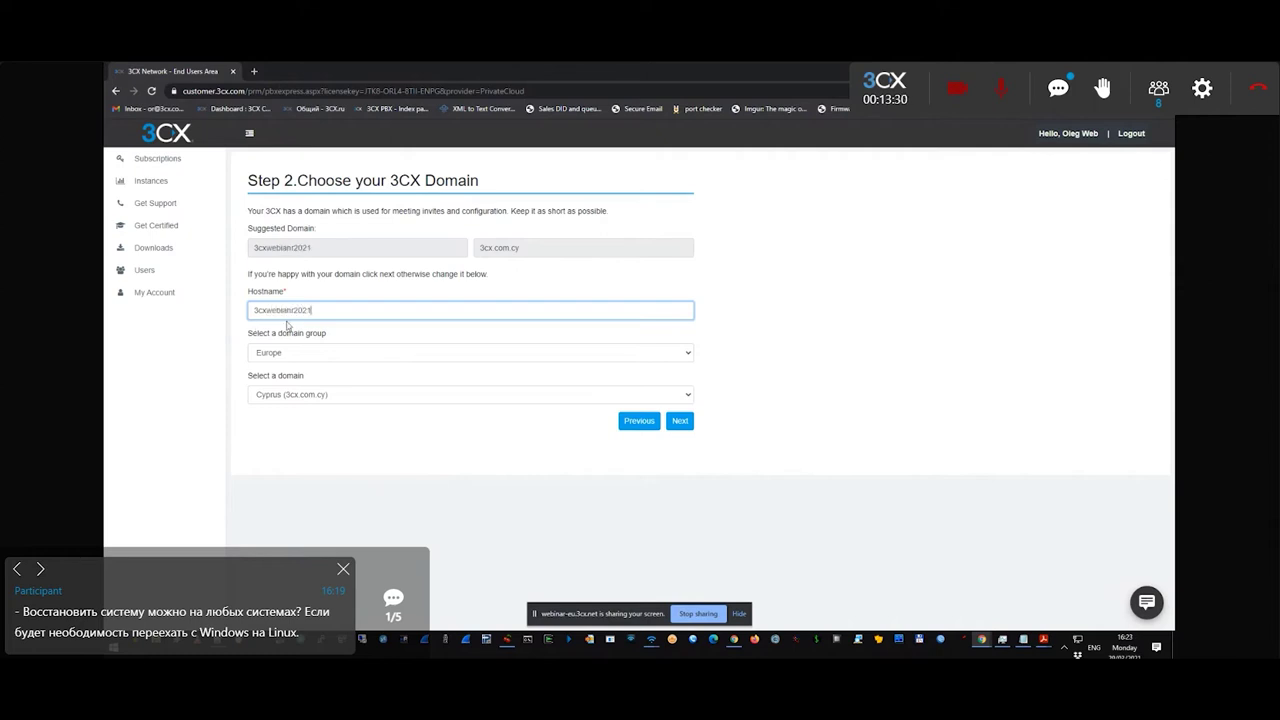
{"action": "type", "text": "a"}
- Choose the Russia (my3cx.ru) domain and continue to the extension step
{"action": "left_click", "coordinate": [343, 395]}
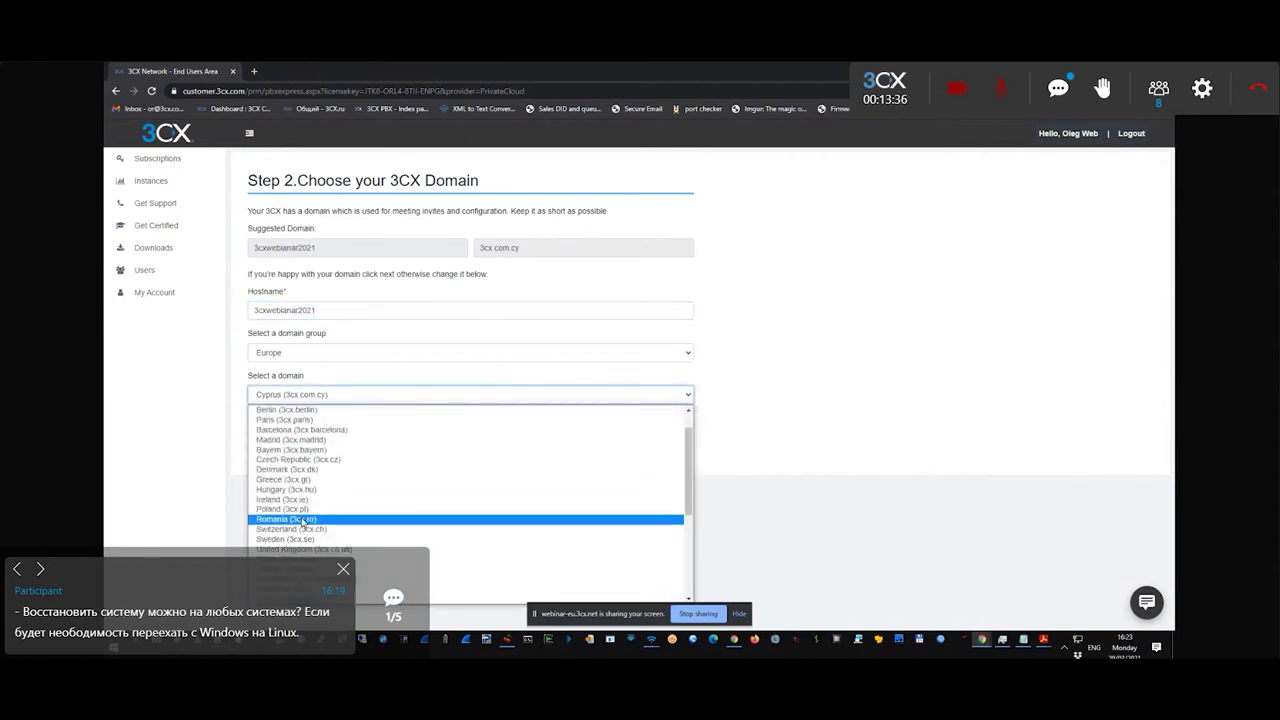
{"action": "scroll", "coordinate": [302, 522], "scroll_direction": "down", "scroll_amount": 5}
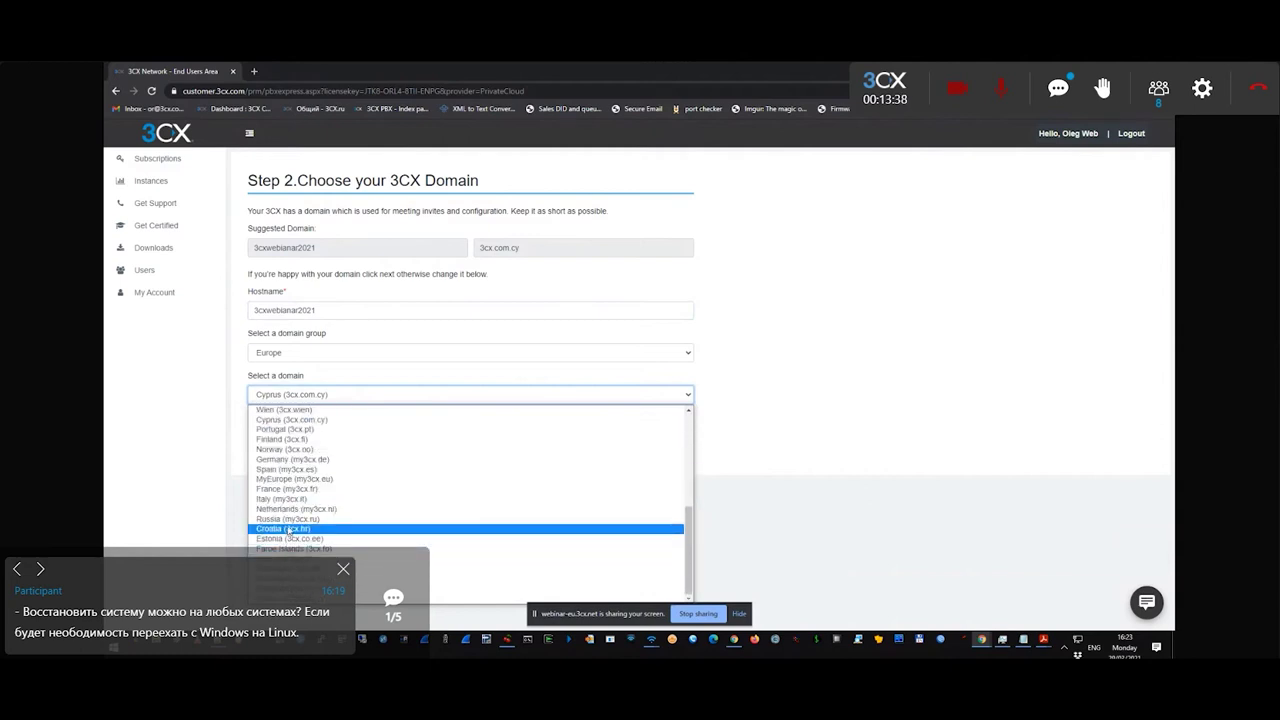
{"action": "left_click", "coordinate": [288, 519]}
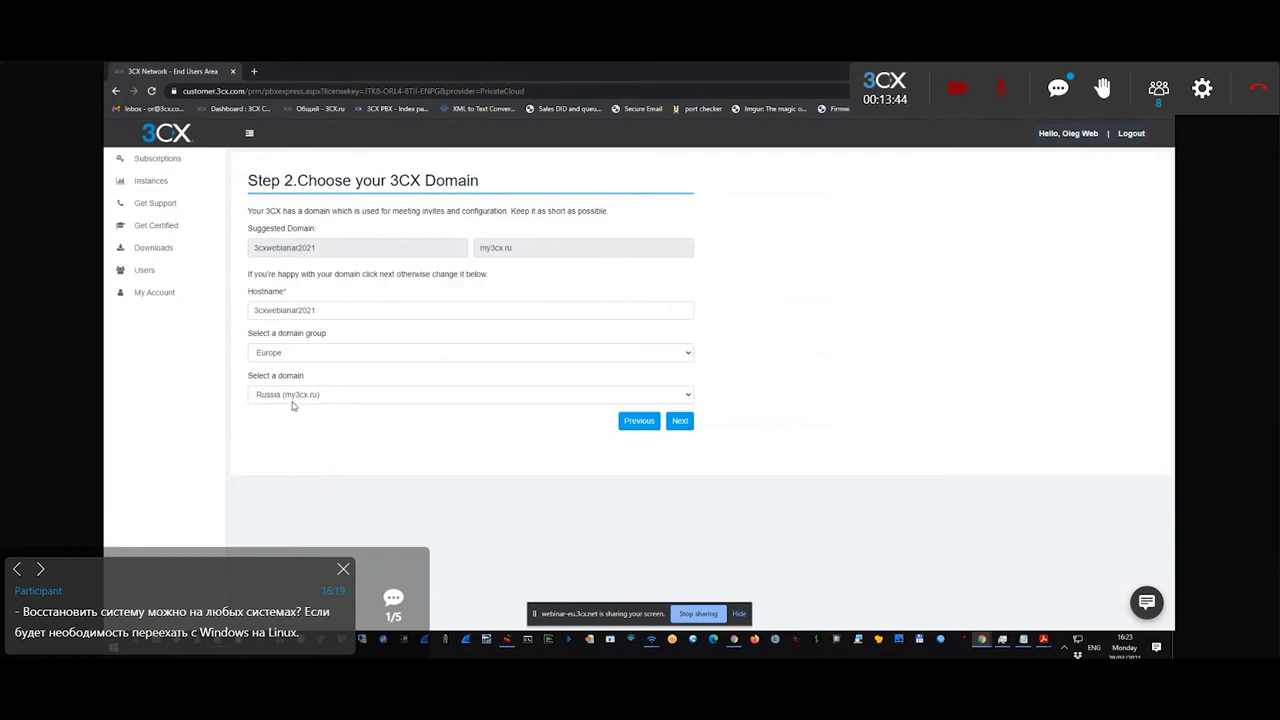
{"action": "left_click", "coordinate": [682, 422]}
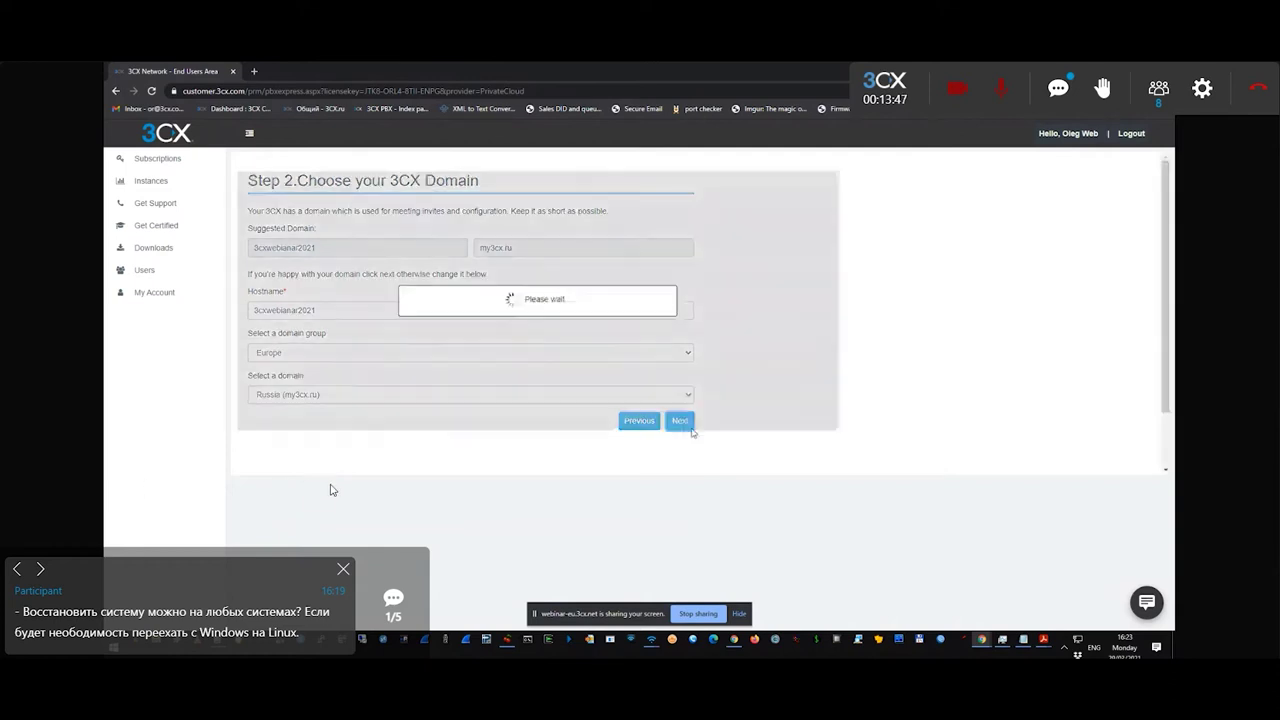
- Use 3-digit extensions and Google as hosting provider, bringing up the Google sign-in window
{"action": "left_click", "coordinate": [343, 572]}
{"action": "left_click", "coordinate": [681, 337]}
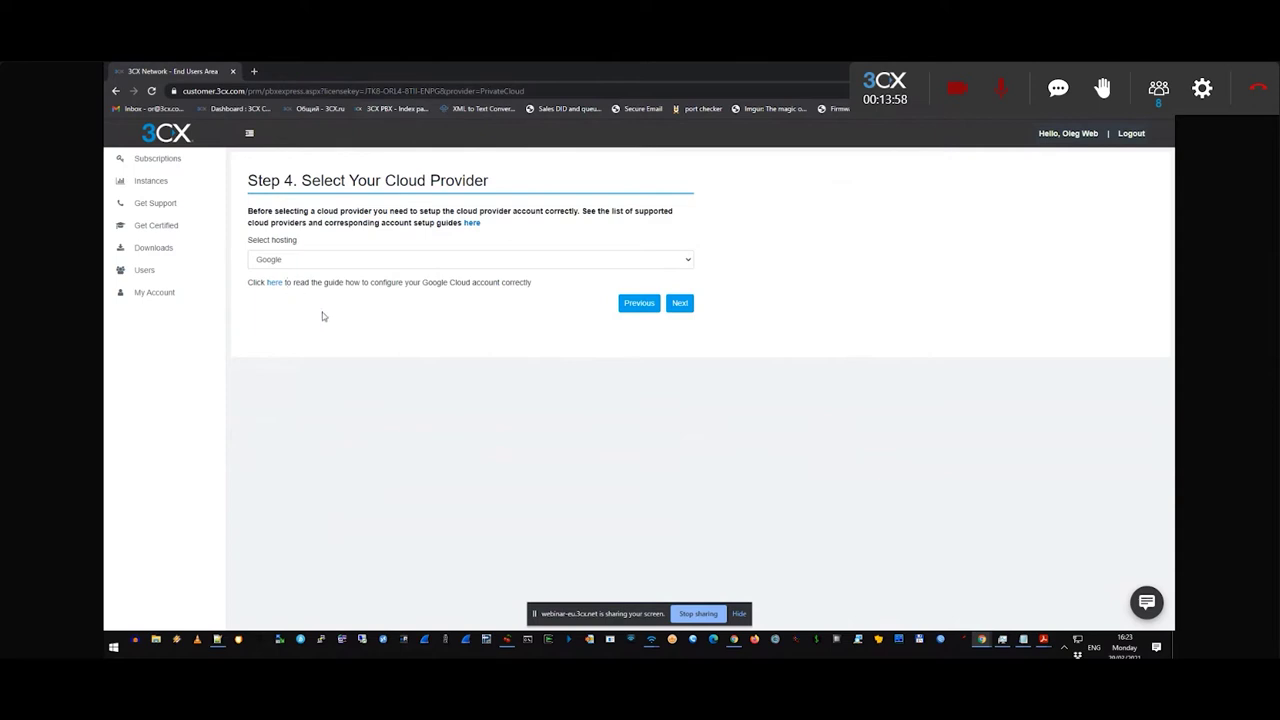
{"action": "left_click", "coordinate": [362, 262]}
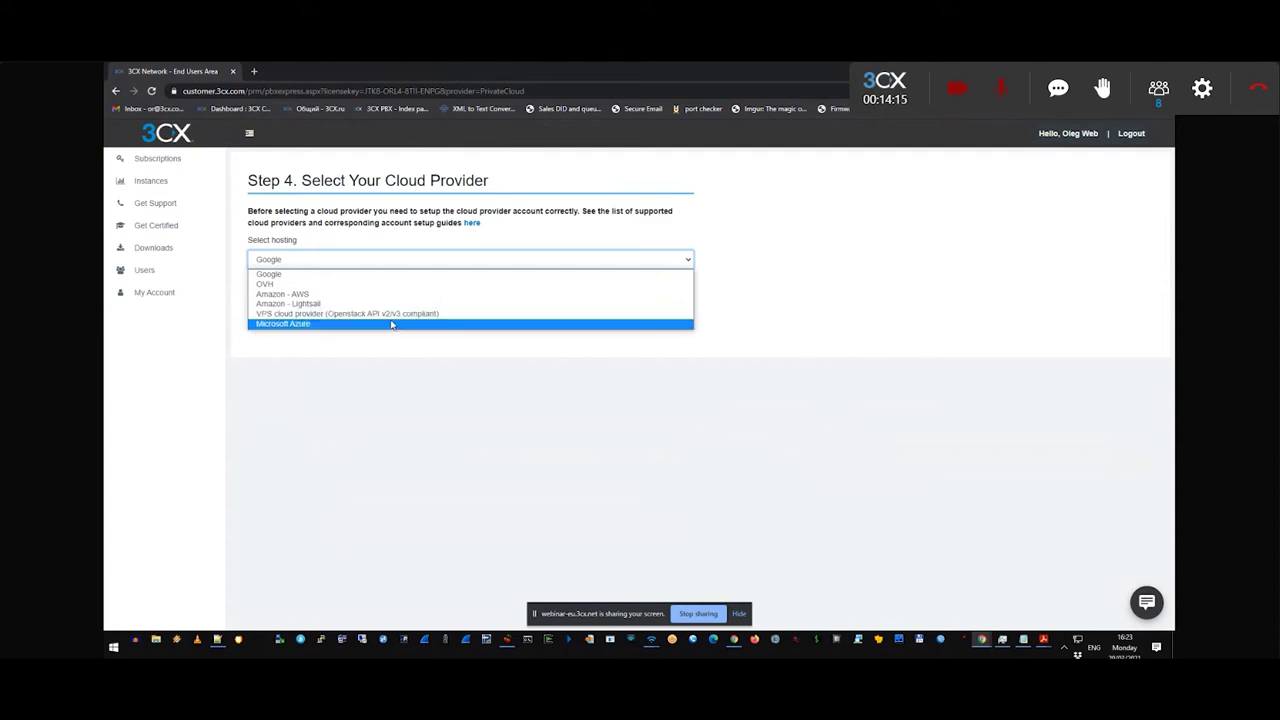
{"action": "left_click", "coordinate": [310, 274]}
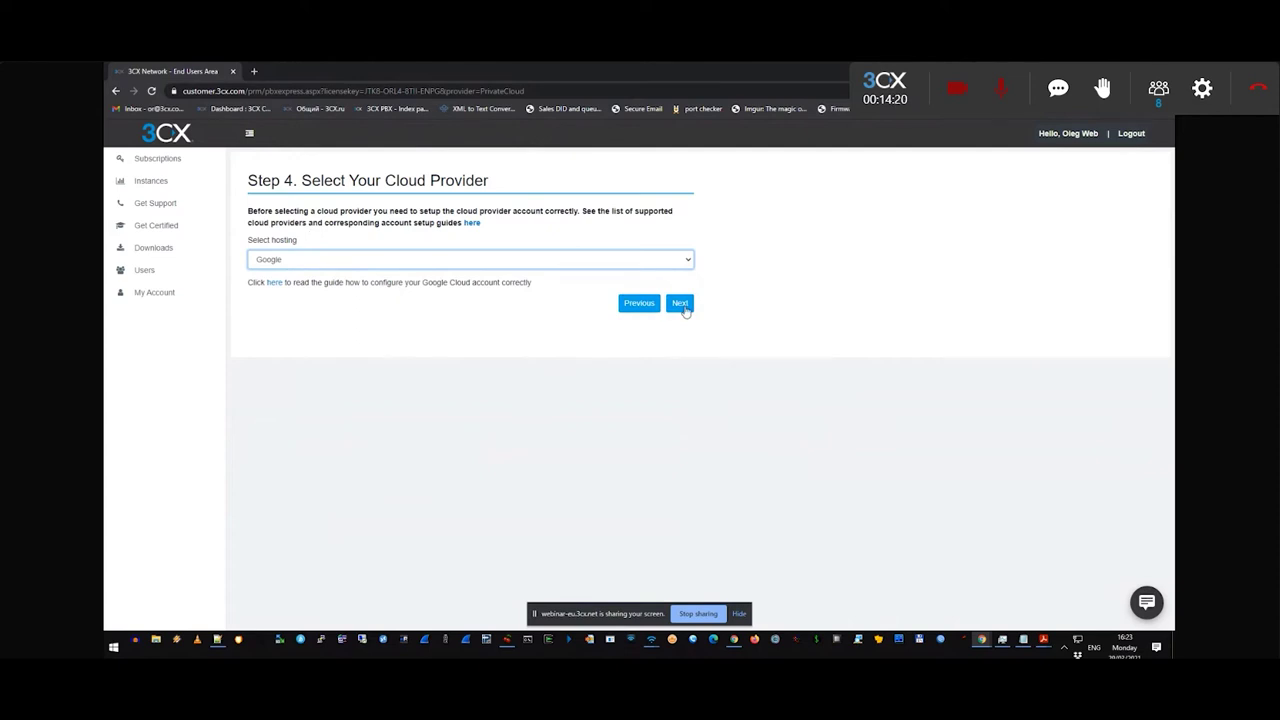
{"action": "left_click", "coordinate": [680, 303]}
{"action": "left_click_drag", "start_coordinate": [221, 71], "coordinate": [737, 187]}
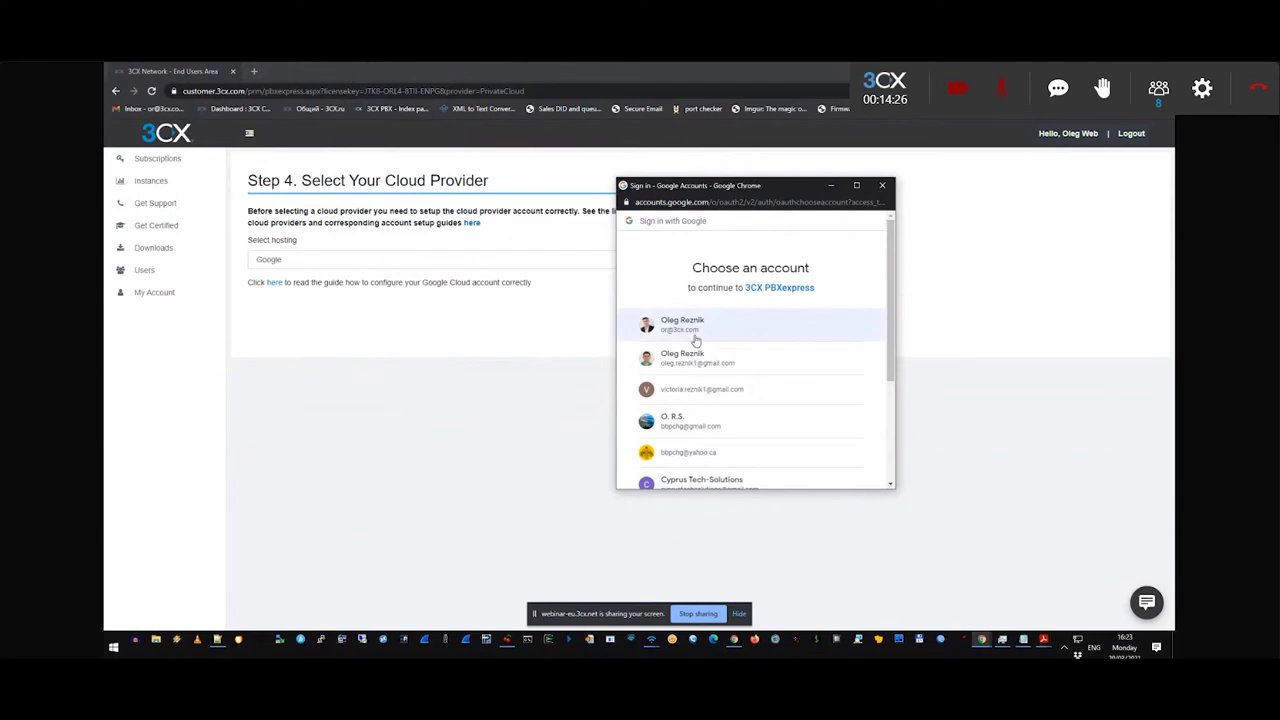
- Sign in with the first Google account, allow access, and select the 3CX Team Support project
{"action": "left_click", "coordinate": [787, 336]}
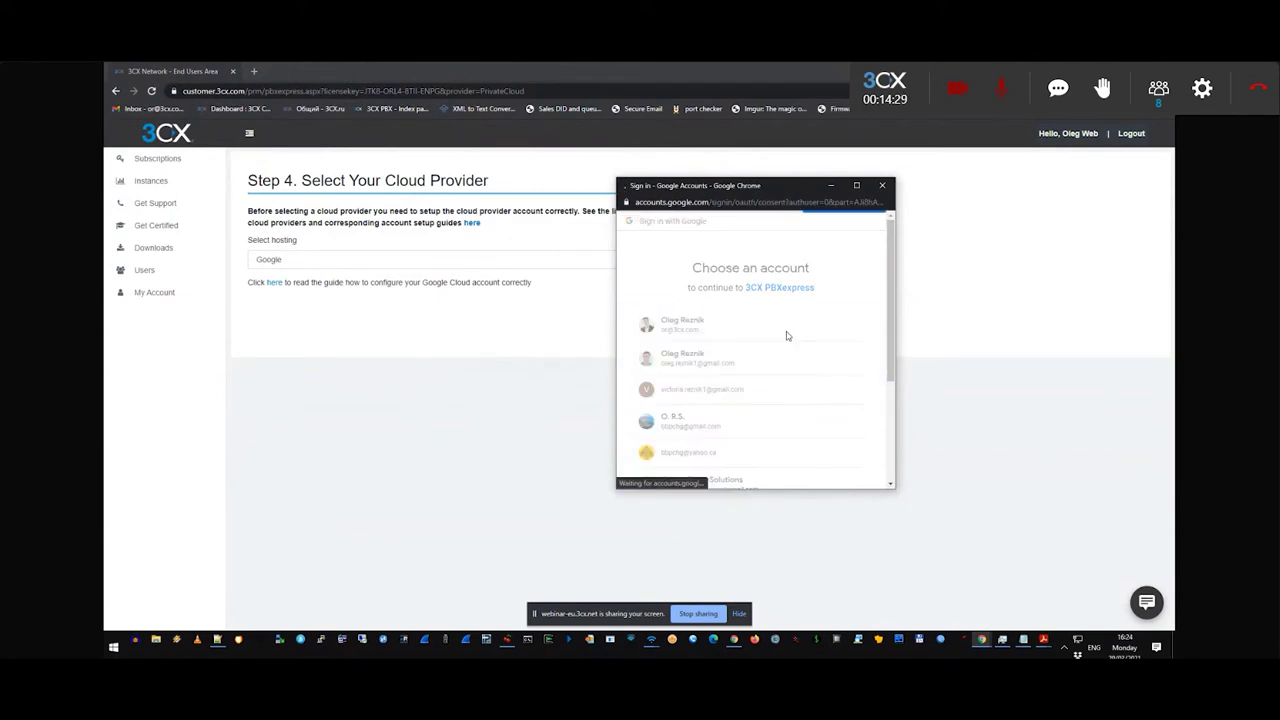
{"action": "scroll", "coordinate": [785, 345], "scroll_direction": "down", "scroll_amount": 3}
{"action": "left_click", "coordinate": [839, 414]}
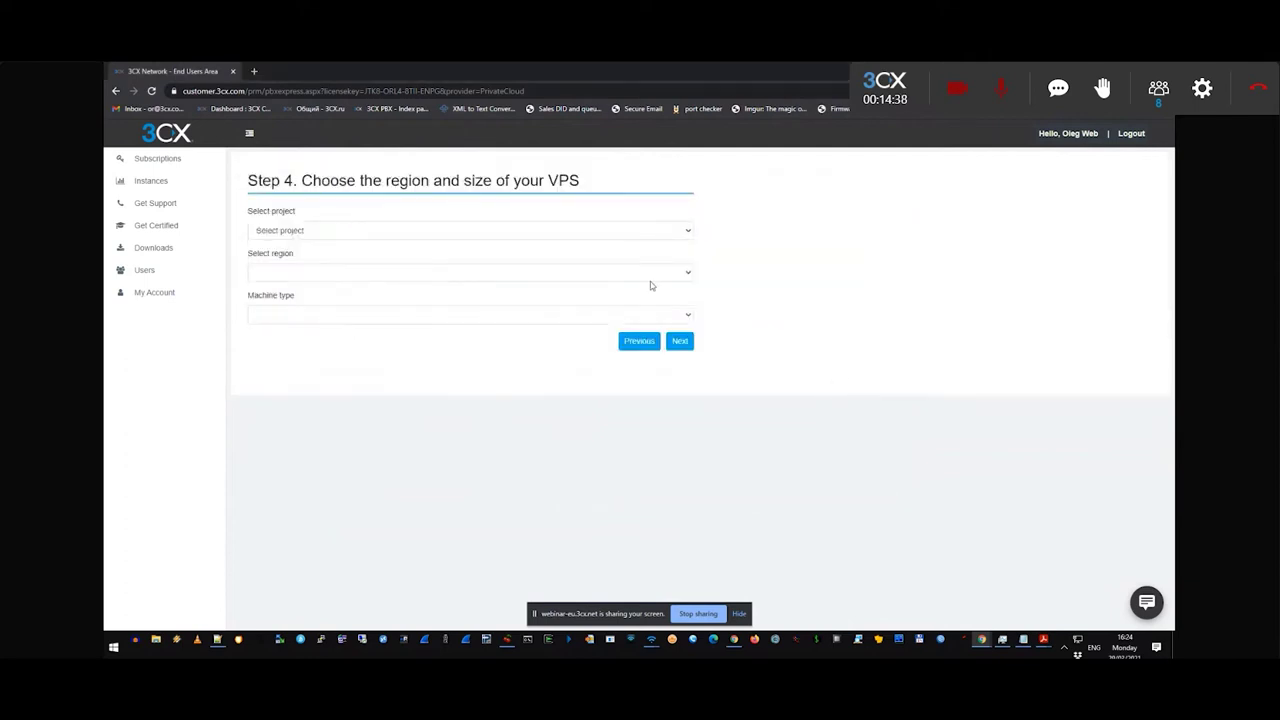
{"action": "left_click", "coordinate": [351, 231]}
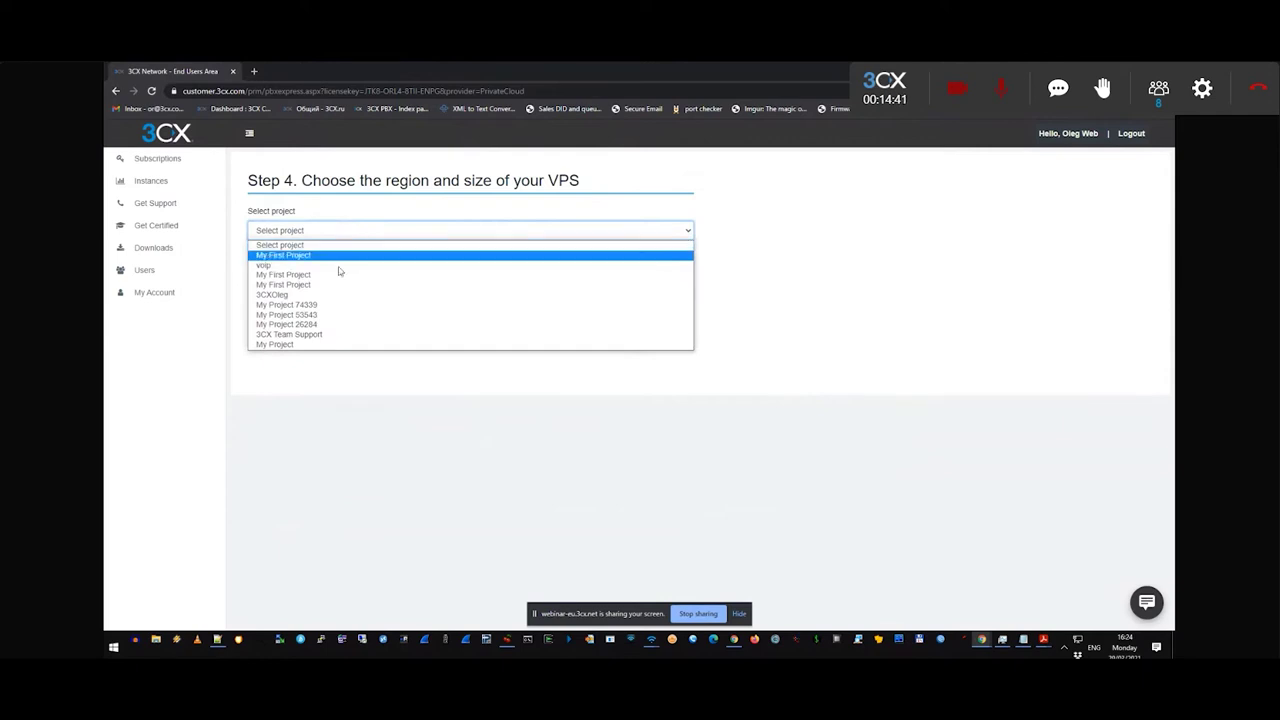
{"action": "left_click", "coordinate": [314, 334]}
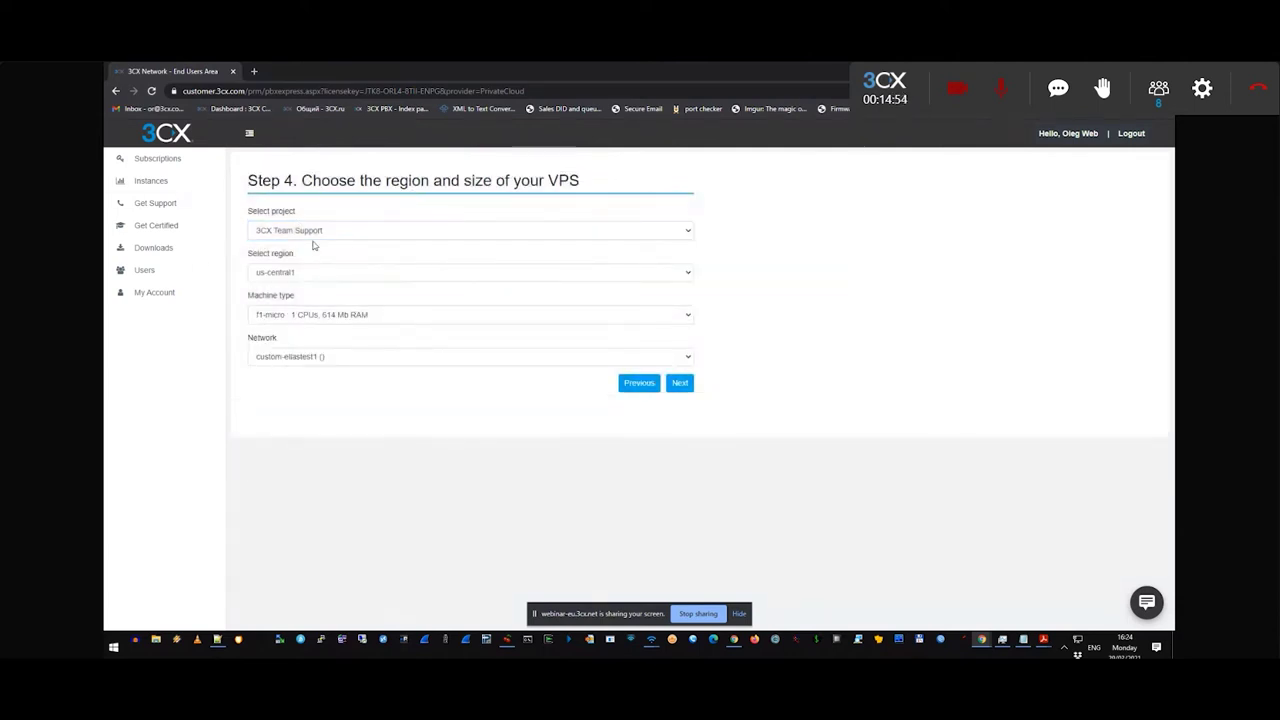
- Review the region list, then search 'google cloud server regions' in a new tab
{"action": "left_click", "coordinate": [265, 275]}
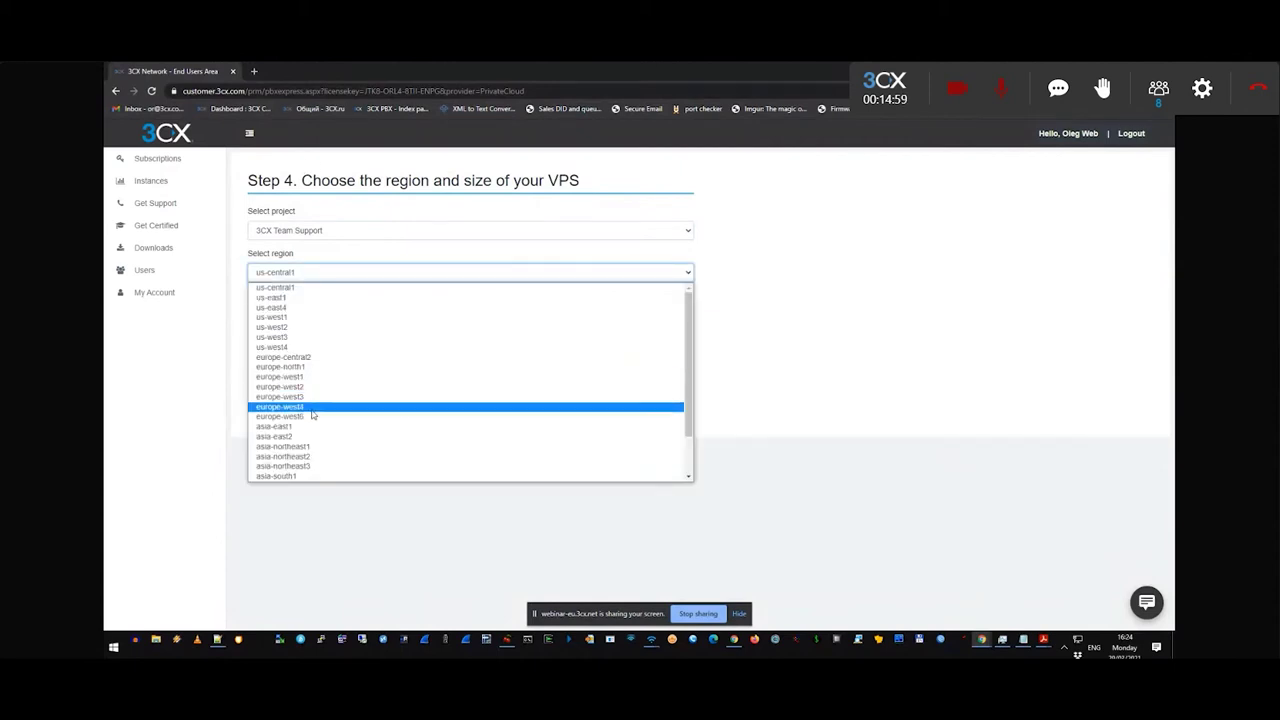
{"action": "left_click", "coordinate": [293, 258]}
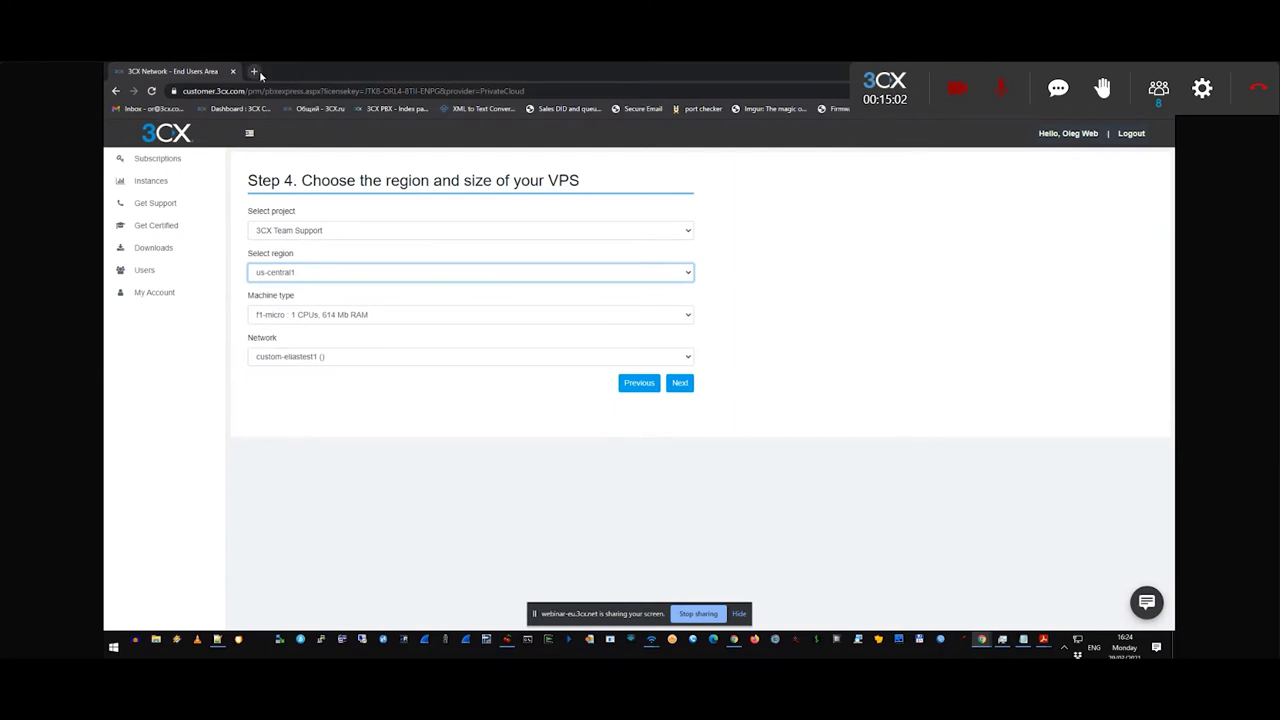
{"action": "left_click", "coordinate": [254, 71]}
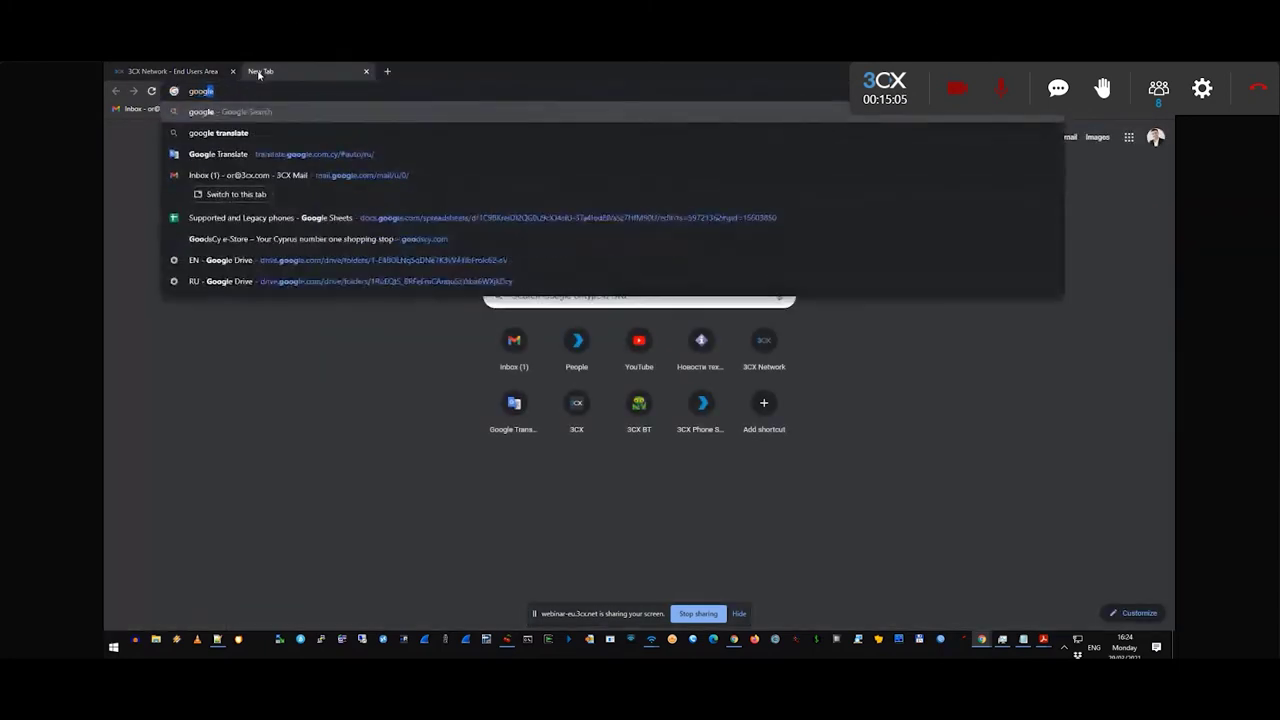
{"action": "key", "text": "Return"}
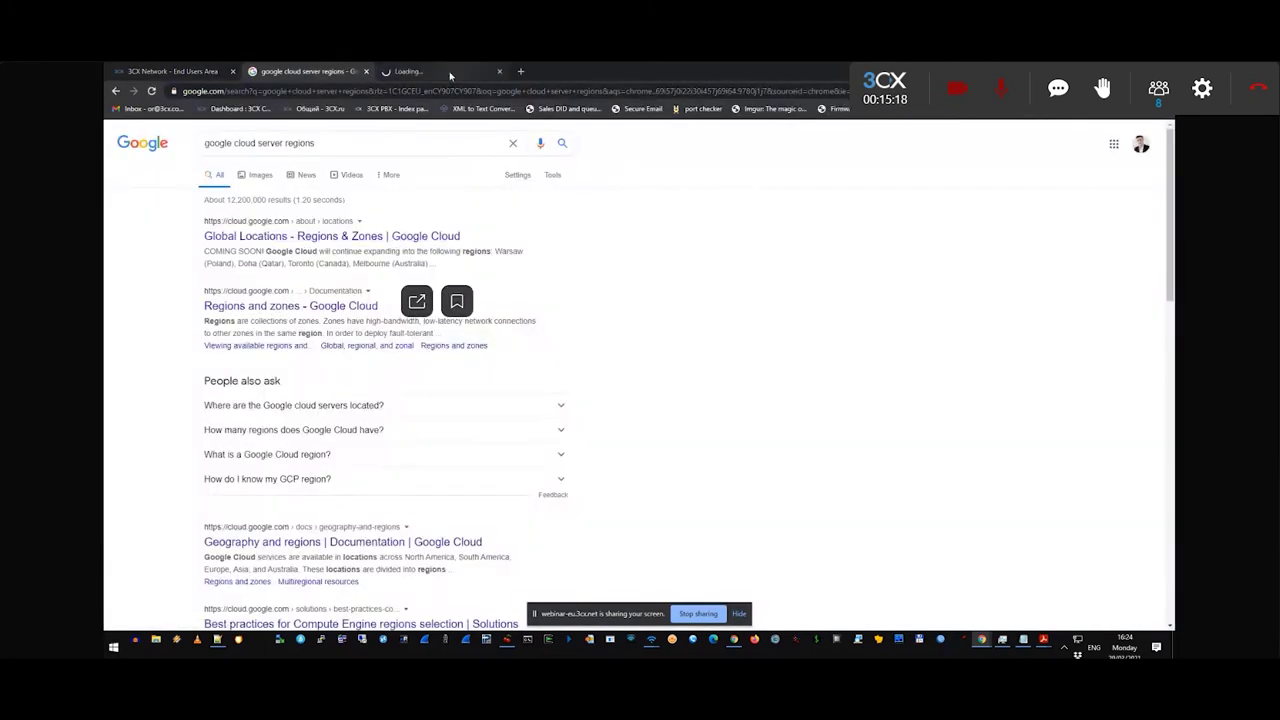
{"action": "left_click", "coordinate": [450, 74]}
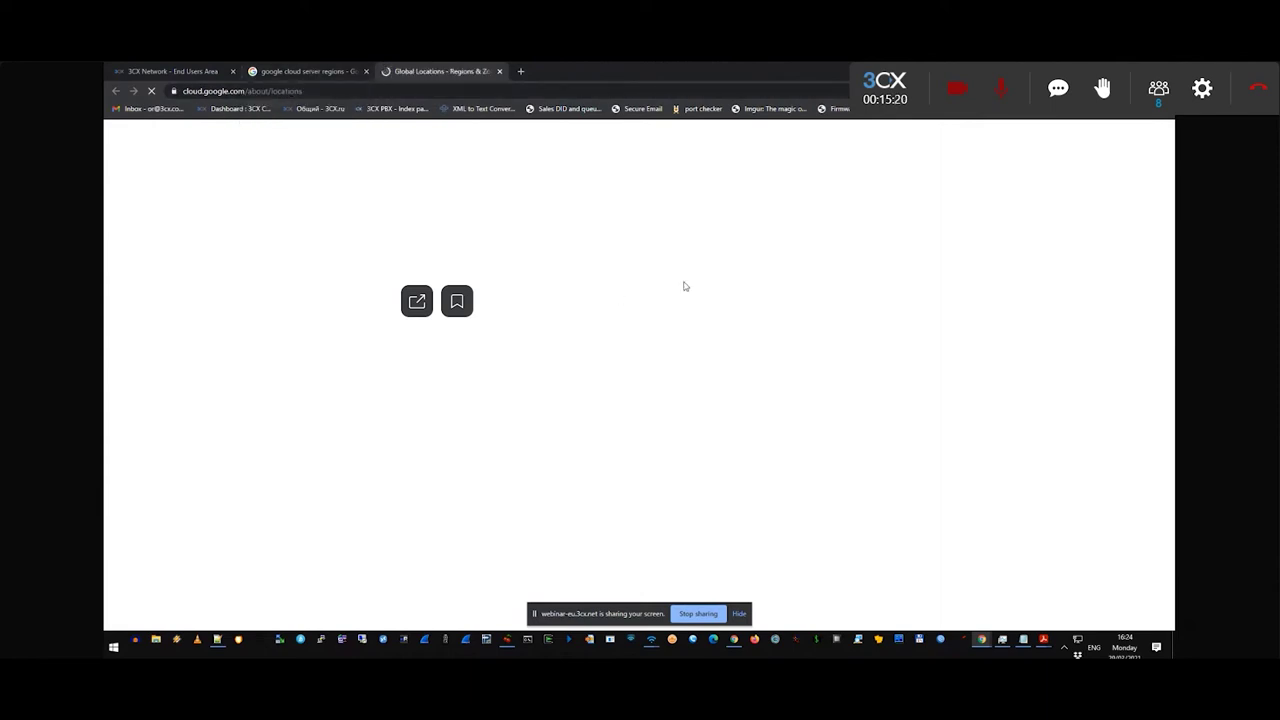
- In the products-by-location table, highlight the Americas codes us-west1 and us-west2
{"action": "scroll", "coordinate": [446, 528], "scroll_direction": "down", "scroll_amount": 1}
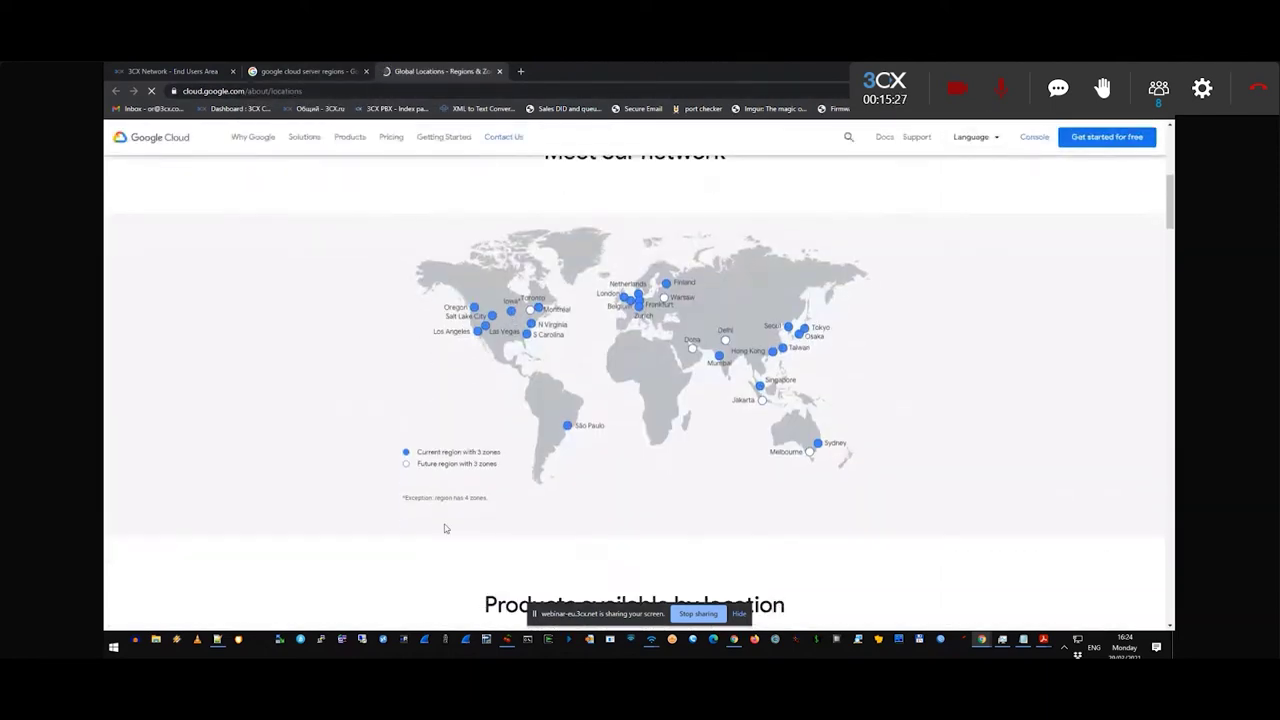
{"action": "scroll", "coordinate": [446, 528], "scroll_direction": "down", "scroll_amount": 3}
{"action": "scroll", "coordinate": [571, 371], "scroll_direction": "down", "scroll_amount": 1}
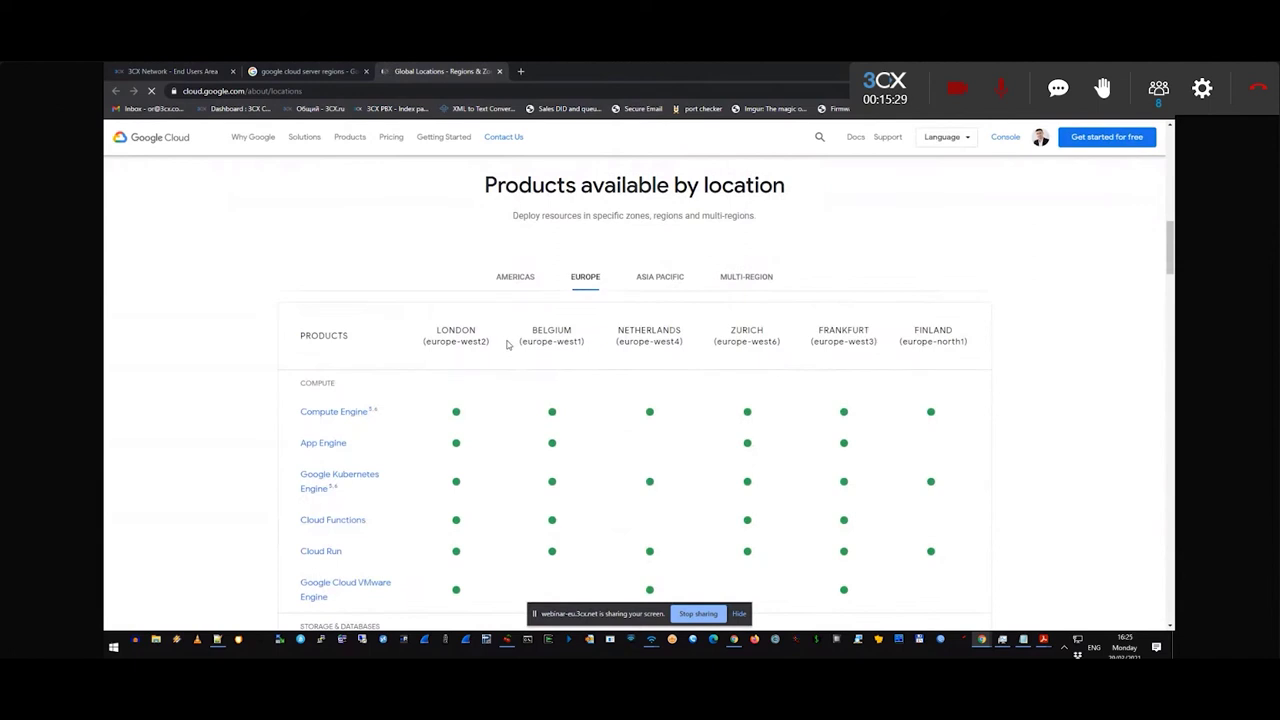
{"action": "left_click", "coordinate": [517, 281]}
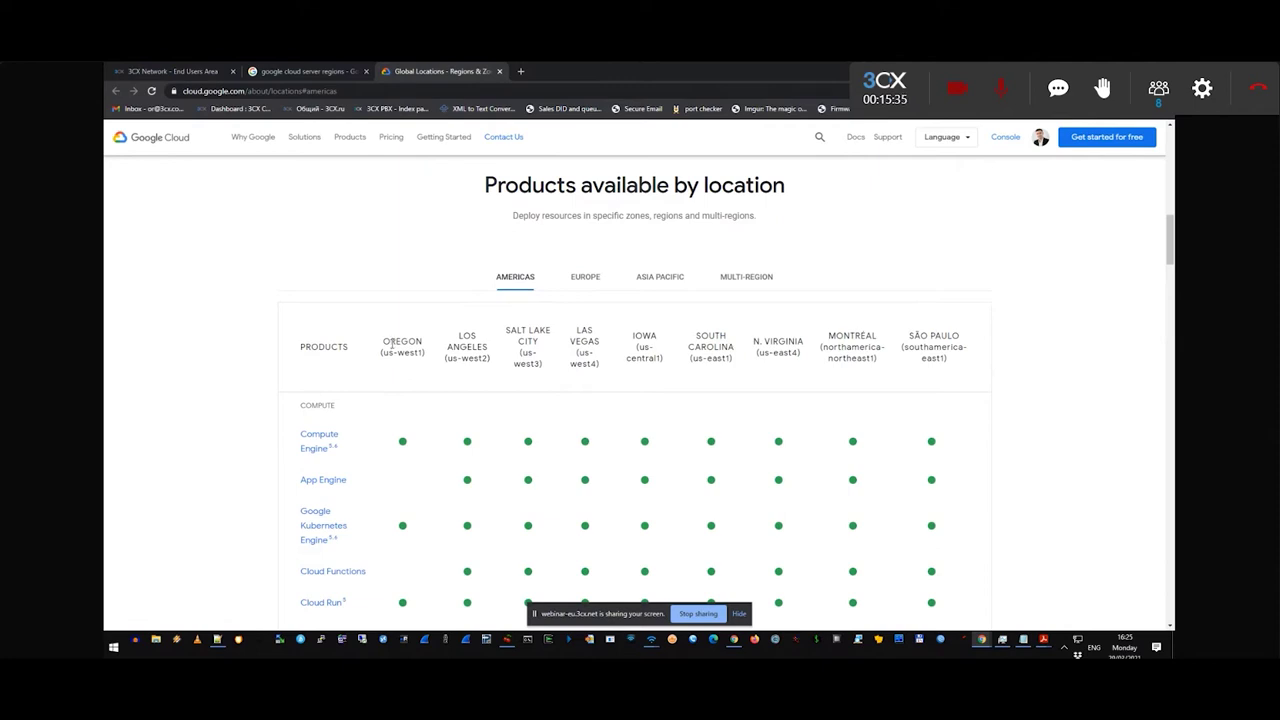
{"action": "left_click_drag", "start_coordinate": [386, 354], "coordinate": [486, 358]}
{"action": "left_click", "coordinate": [528, 366]}
- Under Europe, highlight europe-west2 for London and europe-west3 for Frankfurt
{"action": "left_click", "coordinate": [585, 280]}
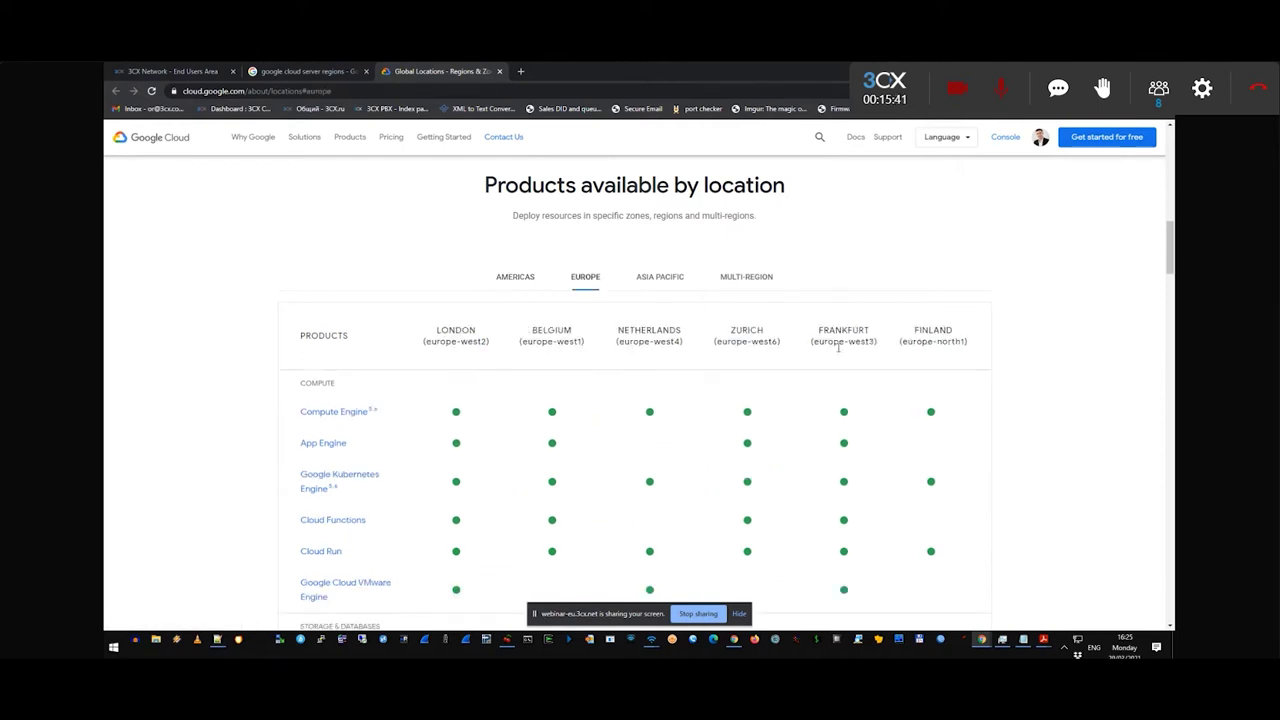
{"action": "left_click_drag", "start_coordinate": [432, 350], "coordinate": [677, 345]}
{"action": "left_click_drag", "start_coordinate": [818, 341], "coordinate": [884, 348]}
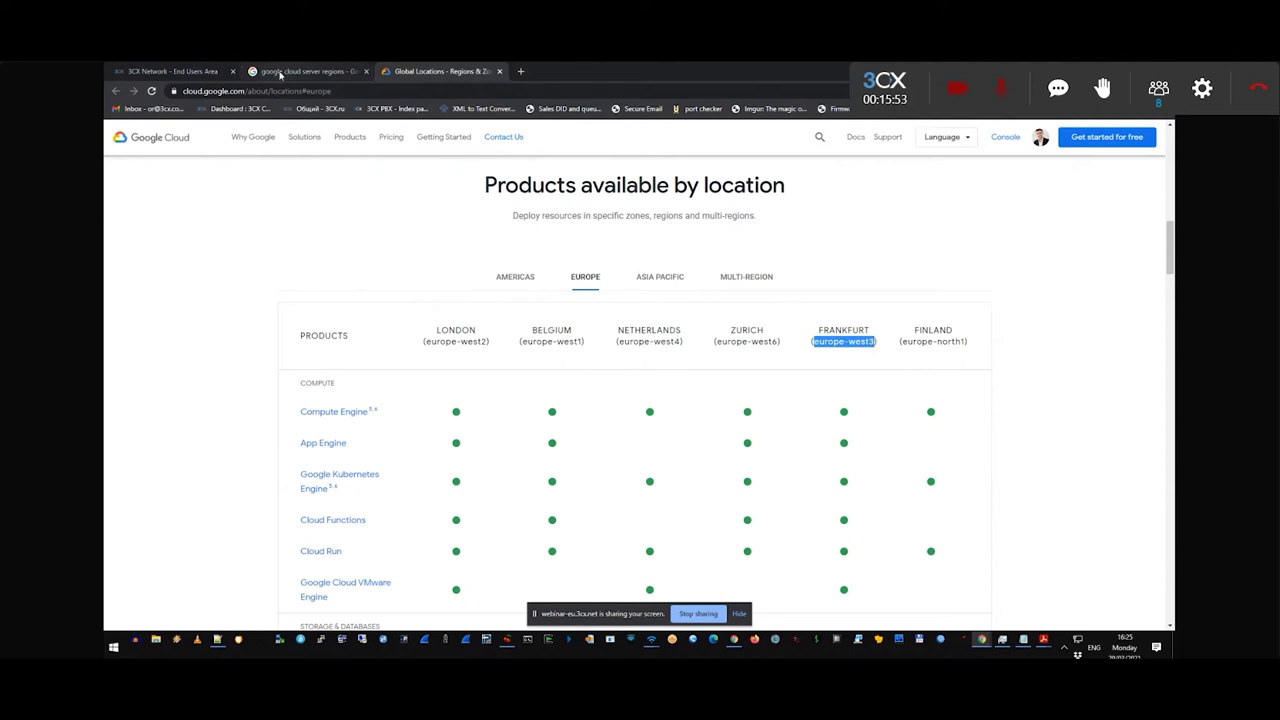
{"action": "left_click", "coordinate": [175, 72]}
- Set region europe-west3, machine type f1-micro and the default network, then continue
{"action": "left_click", "coordinate": [300, 272]}
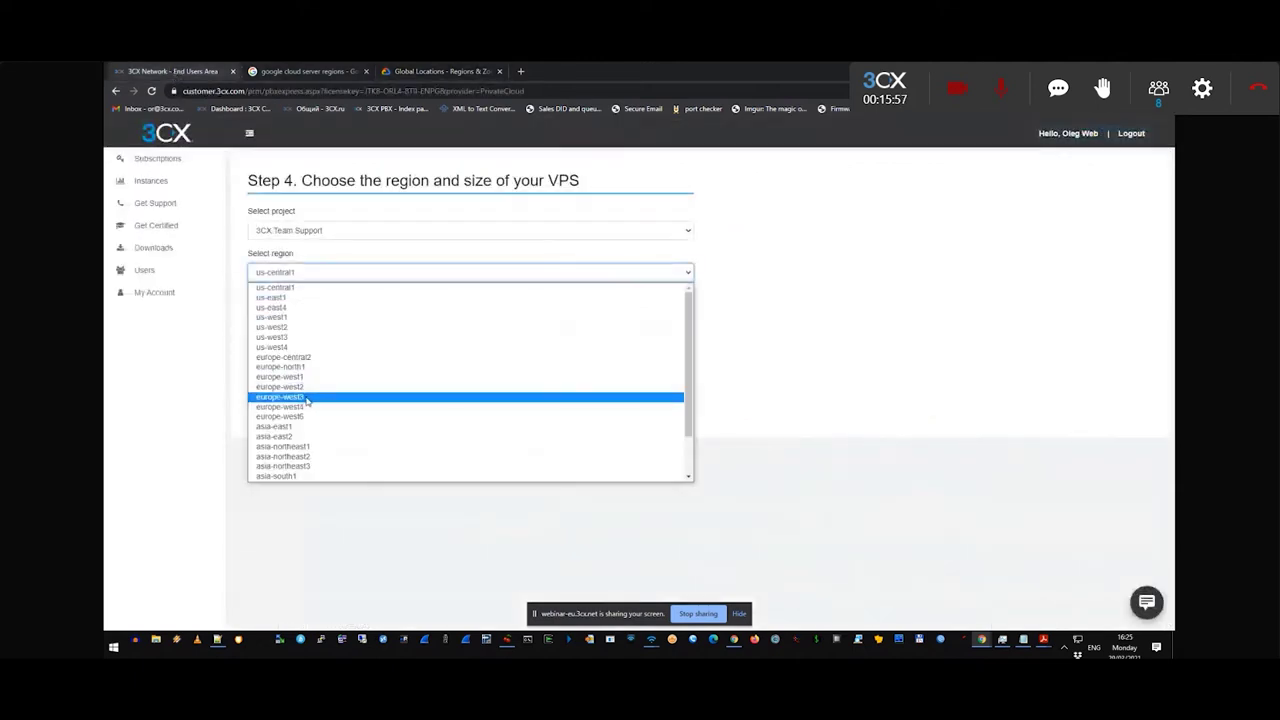
{"action": "left_click", "coordinate": [307, 399]}
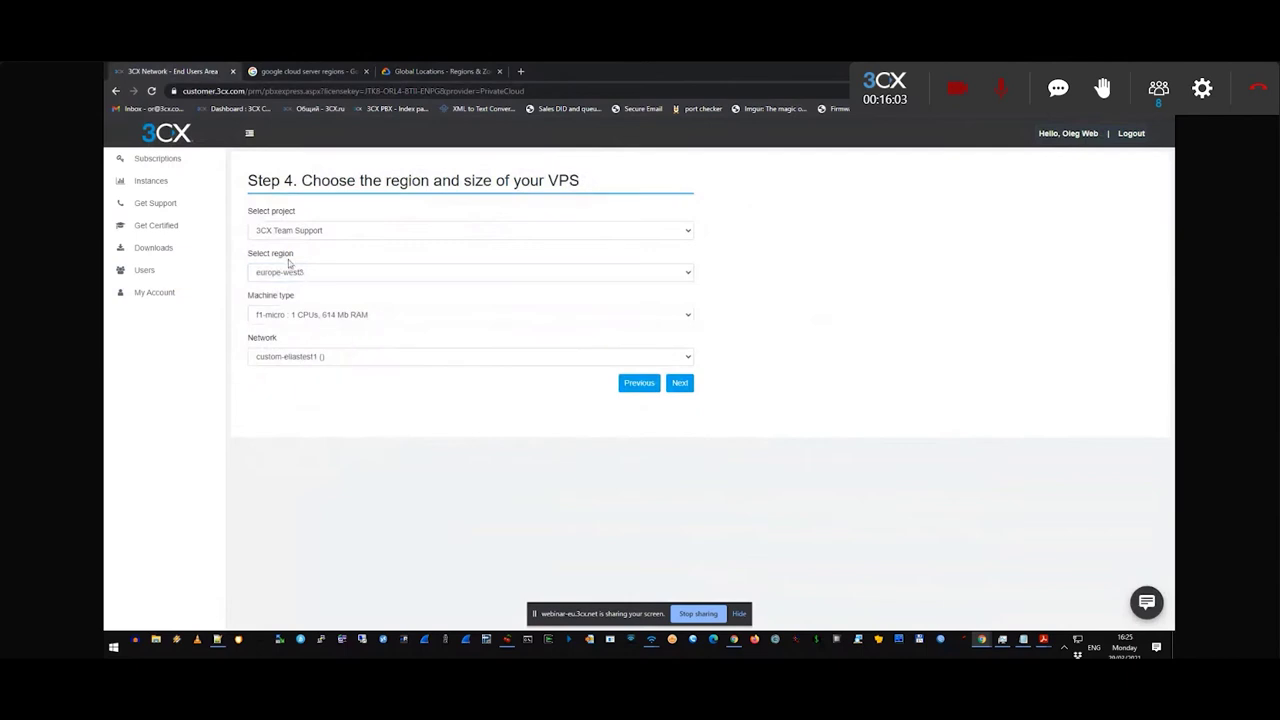
{"action": "left_click", "coordinate": [316, 316]}
{"action": "left_click", "coordinate": [313, 315]}
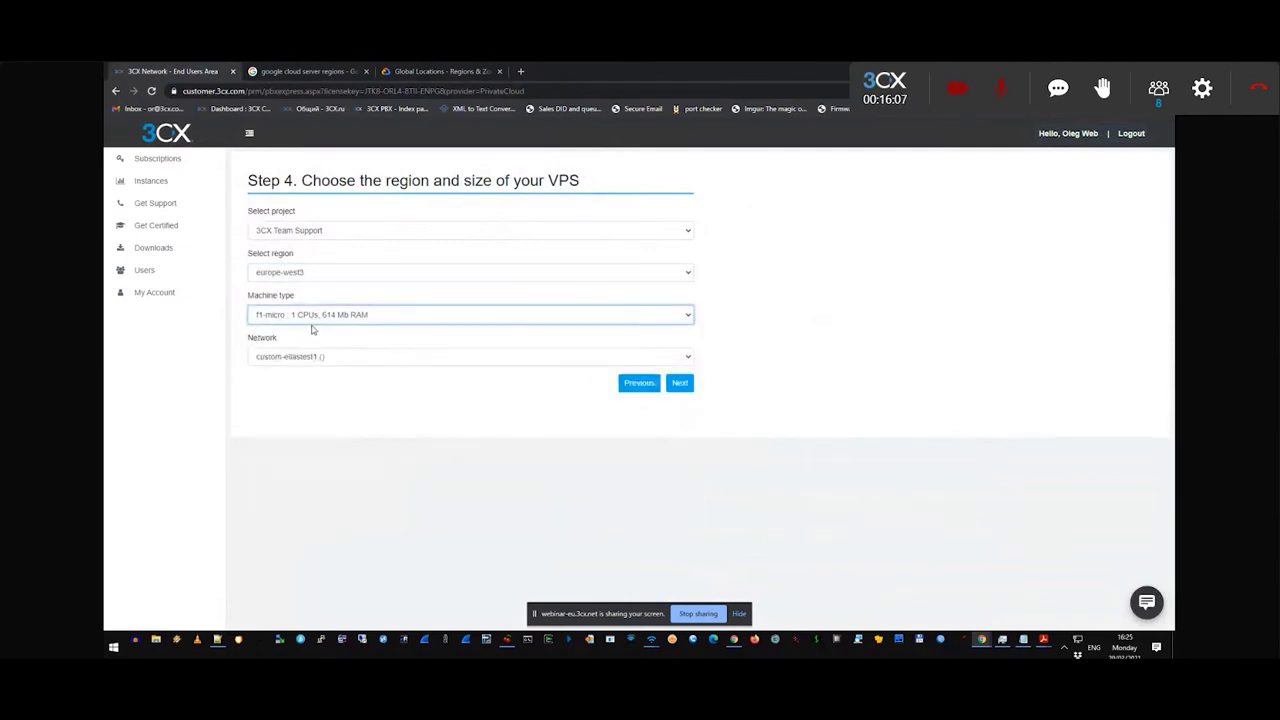
{"action": "left_click", "coordinate": [339, 316]}
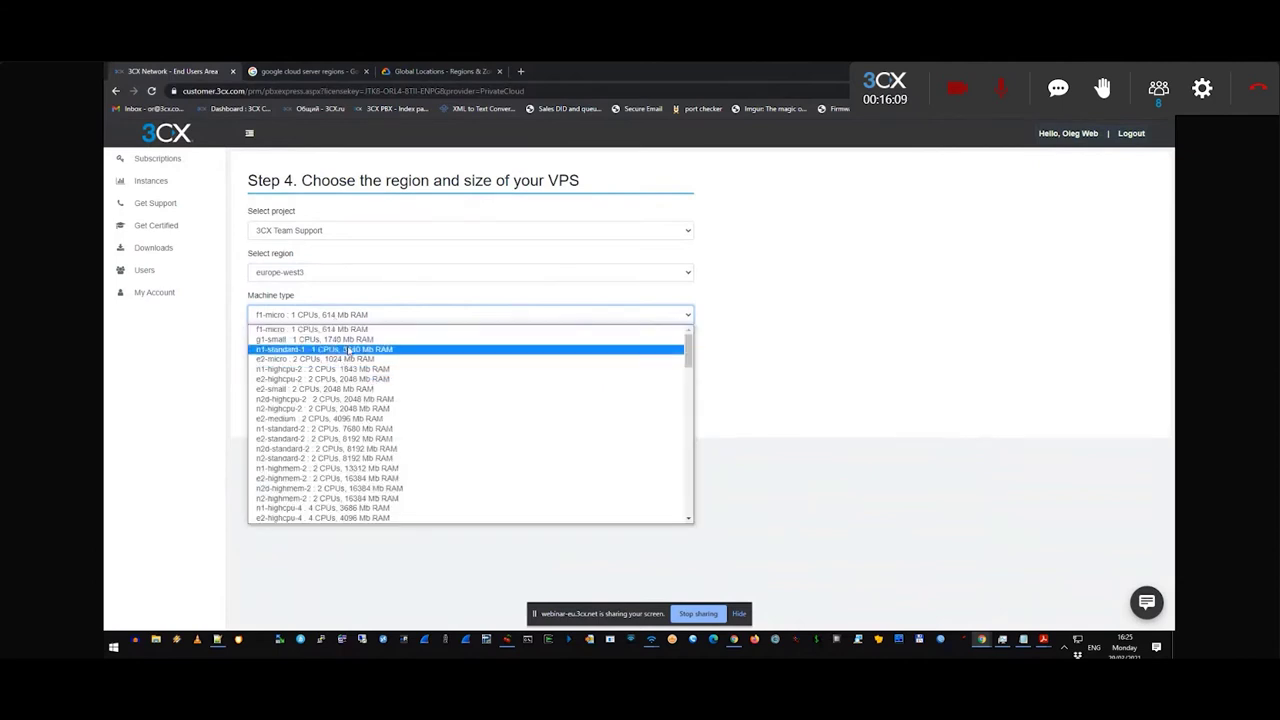
{"action": "left_click", "coordinate": [342, 330]}
{"action": "left_click", "coordinate": [398, 358]}
{"action": "left_click", "coordinate": [367, 384]}
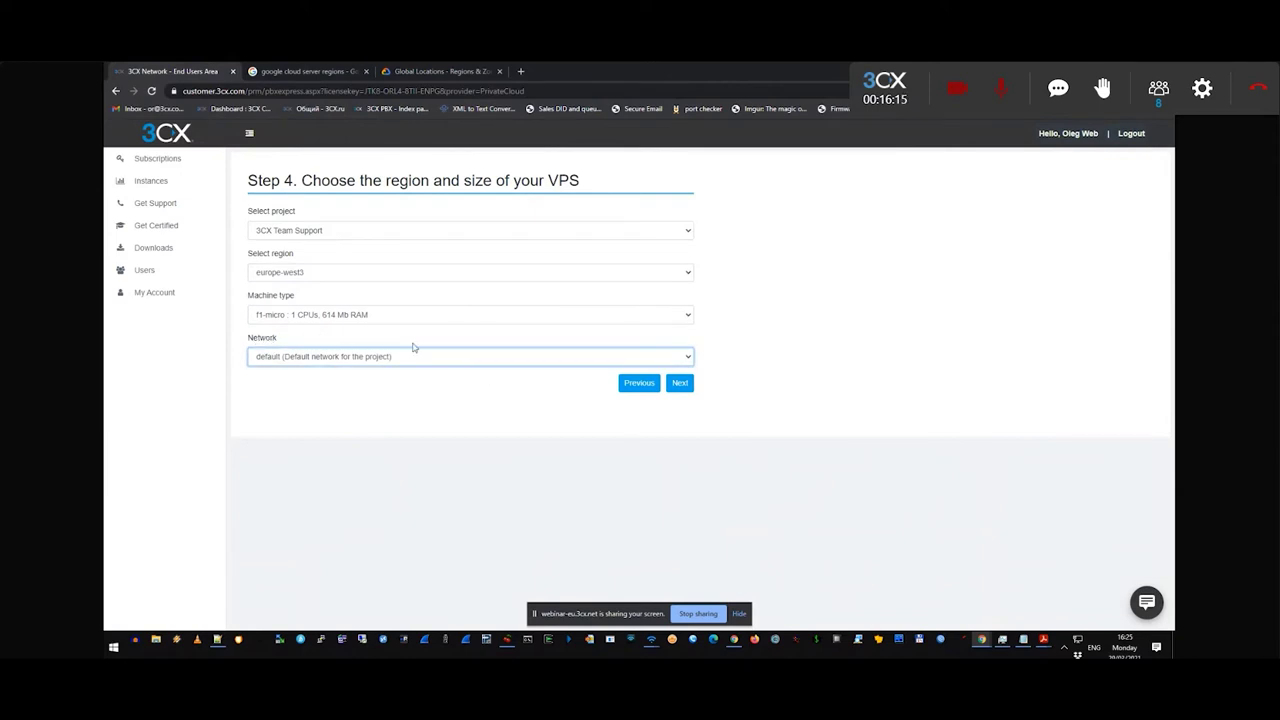
{"action": "left_click", "coordinate": [687, 386]}
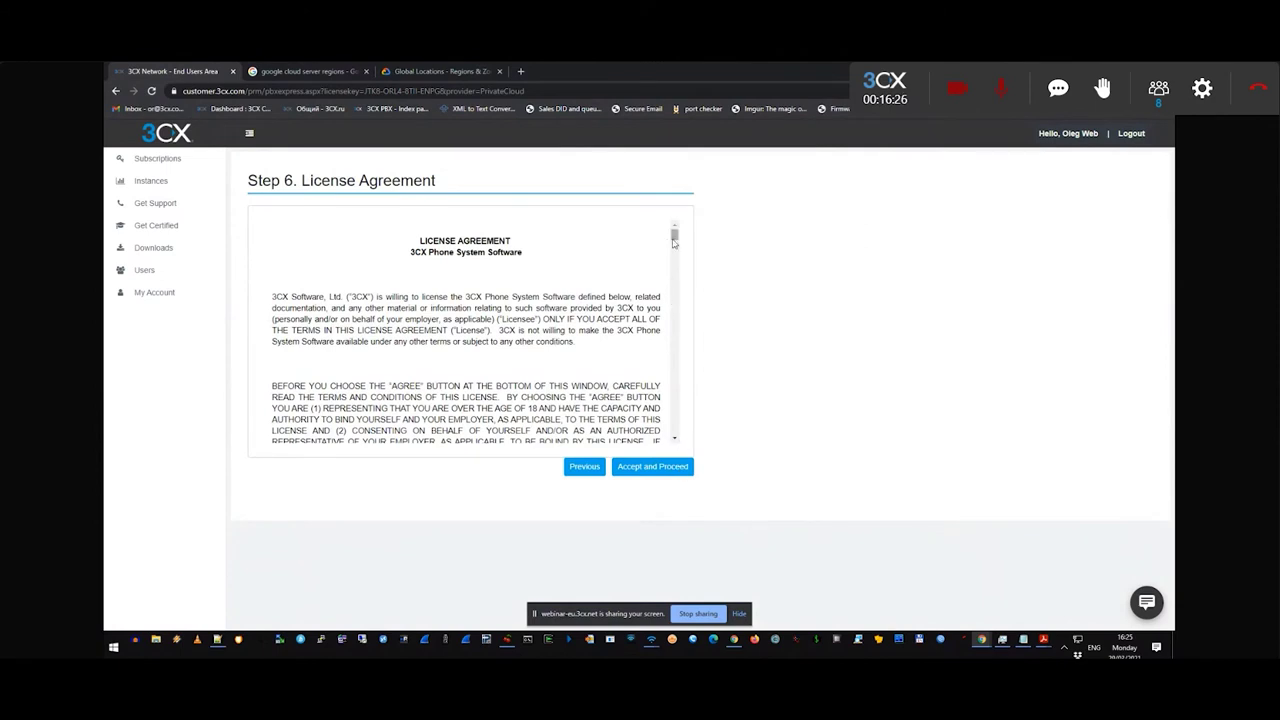
- Scroll through the license agreement, accept it, and let installation reach 100%
{"action": "left_click_drag", "start_coordinate": [674, 237], "coordinate": [674, 428]}
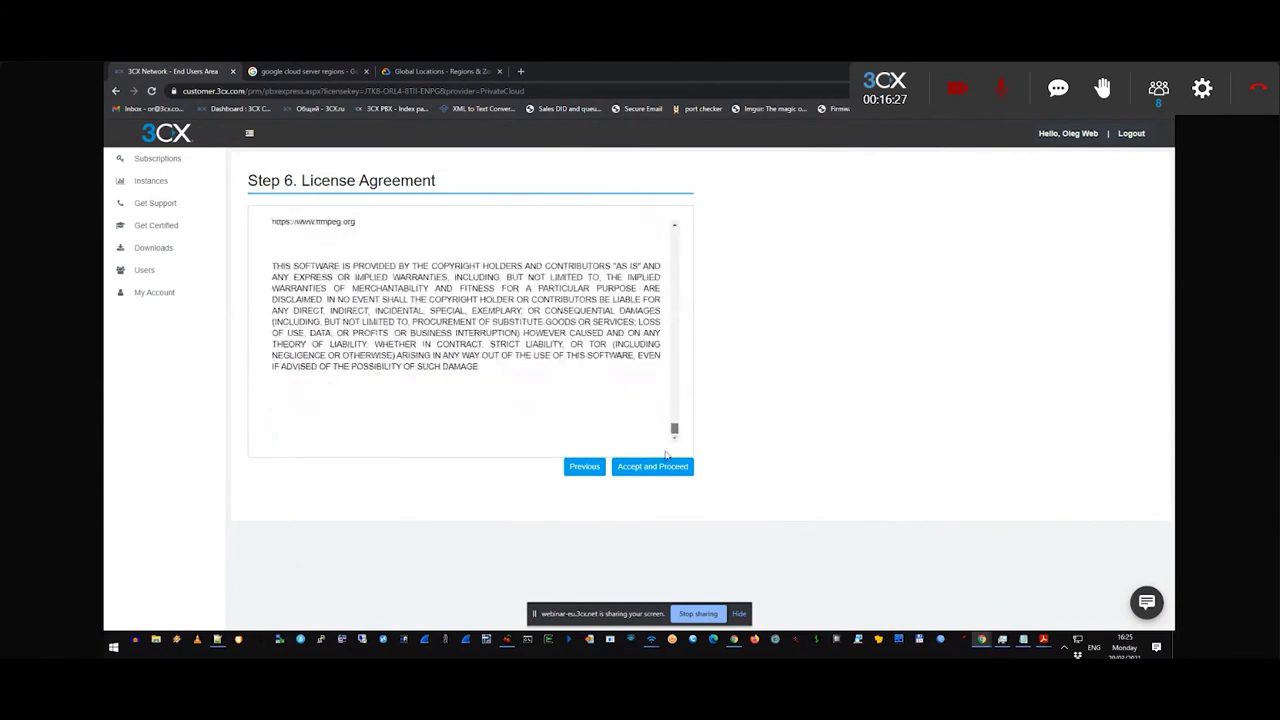
{"action": "left_click", "coordinate": [669, 467]}
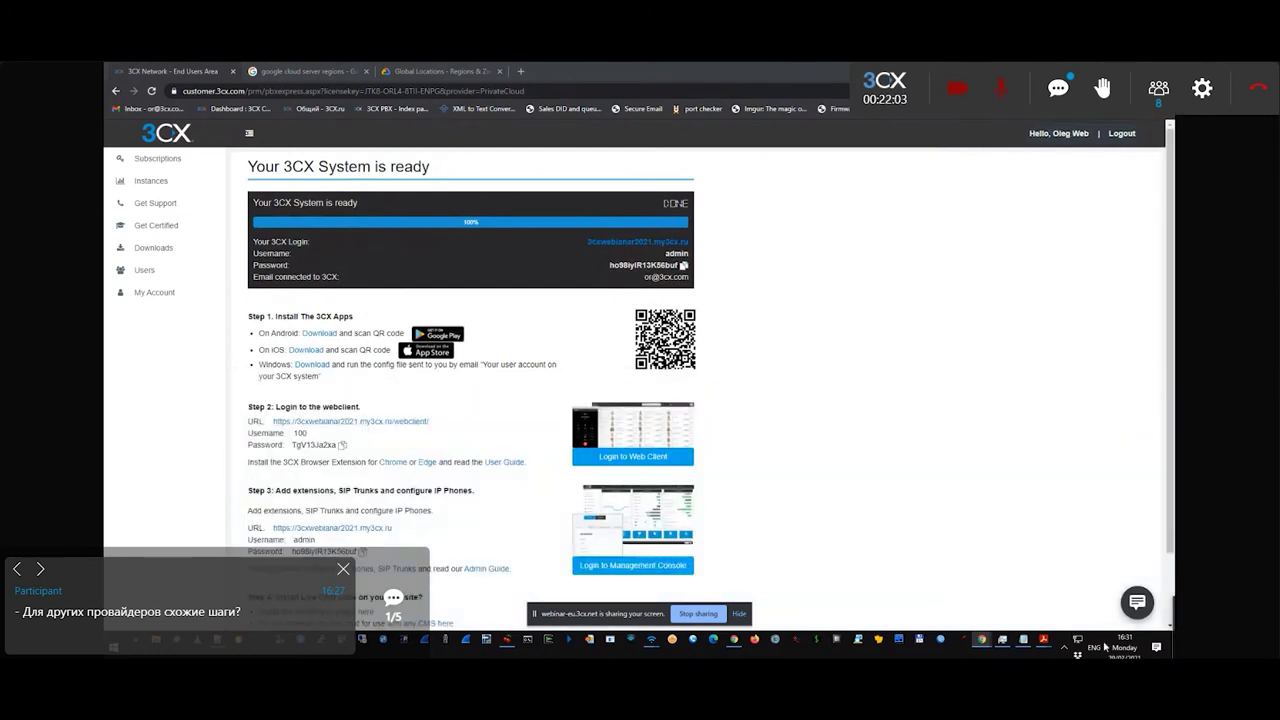
- Read the Step 3 login instructions and admin username, then go to the console tab
{"action": "scroll", "coordinate": [470, 380], "scroll_direction": "down", "scroll_amount": 1}
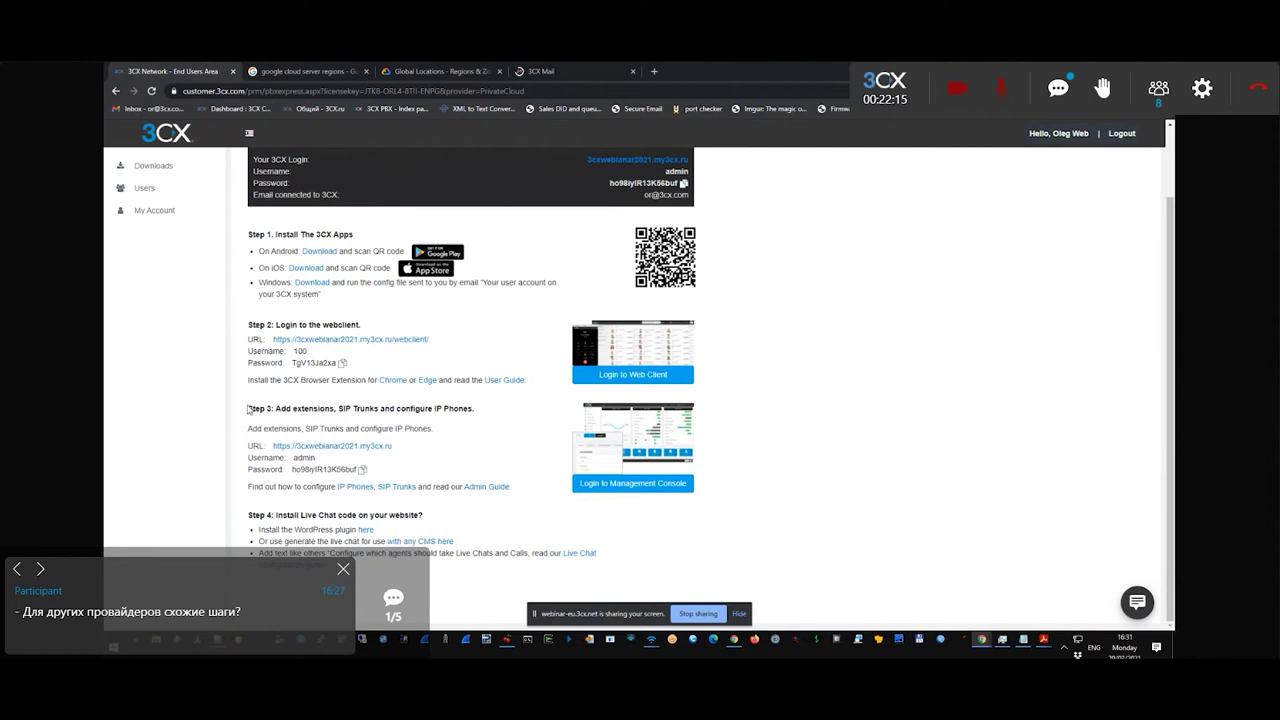
{"action": "left_click_drag", "start_coordinate": [248, 408], "coordinate": [510, 490]}
{"action": "triple_click", "coordinate": [283, 422]}
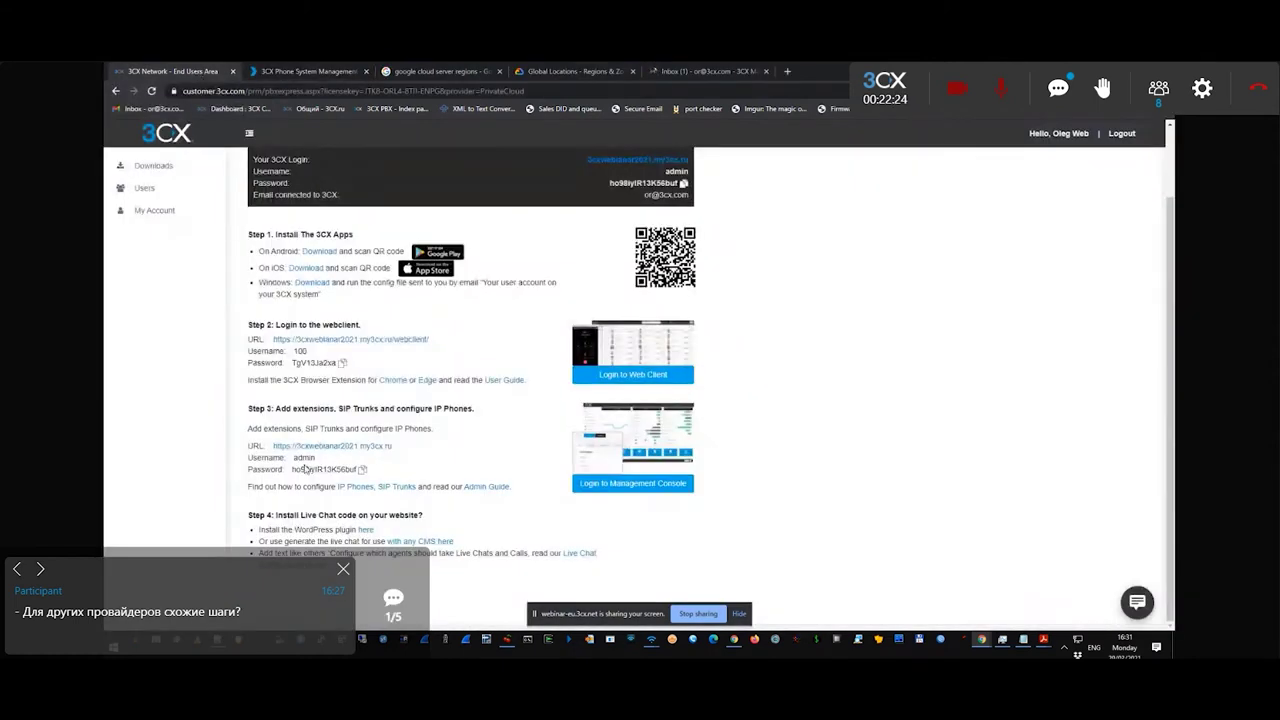
{"action": "double_click", "coordinate": [303, 457]}
{"action": "left_click", "coordinate": [305, 460]}
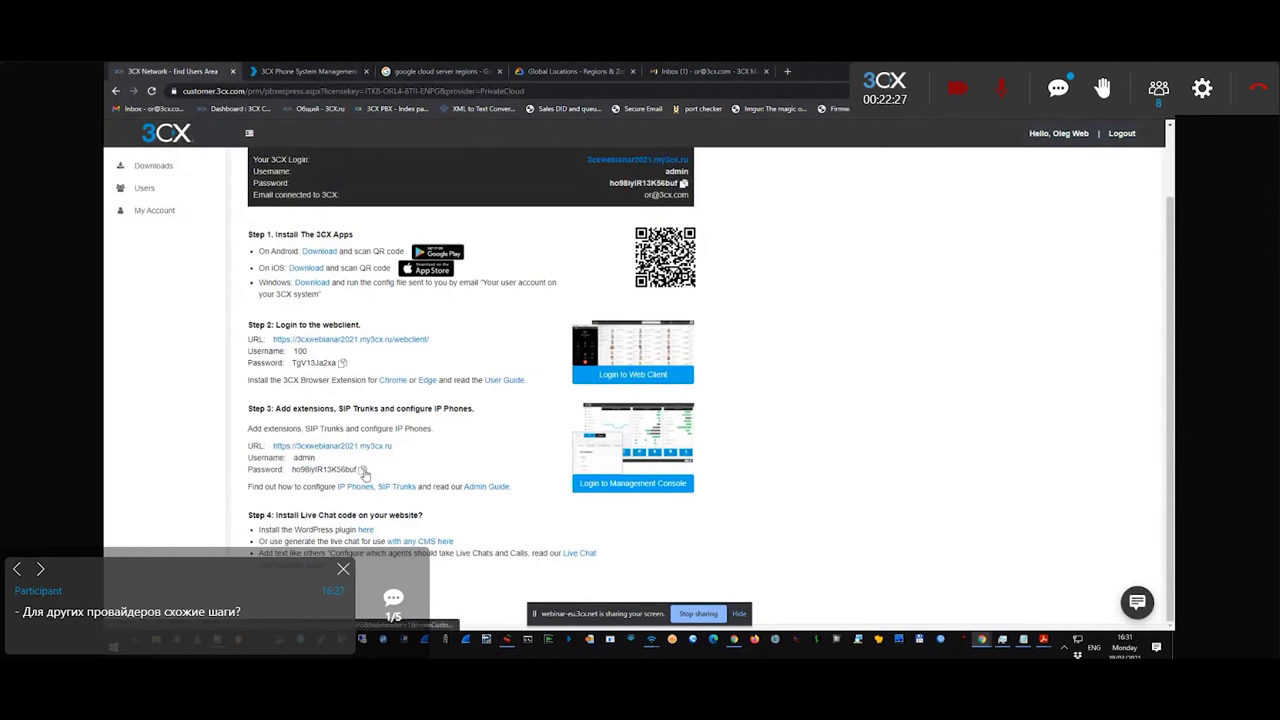
{"action": "left_click", "coordinate": [312, 70]}
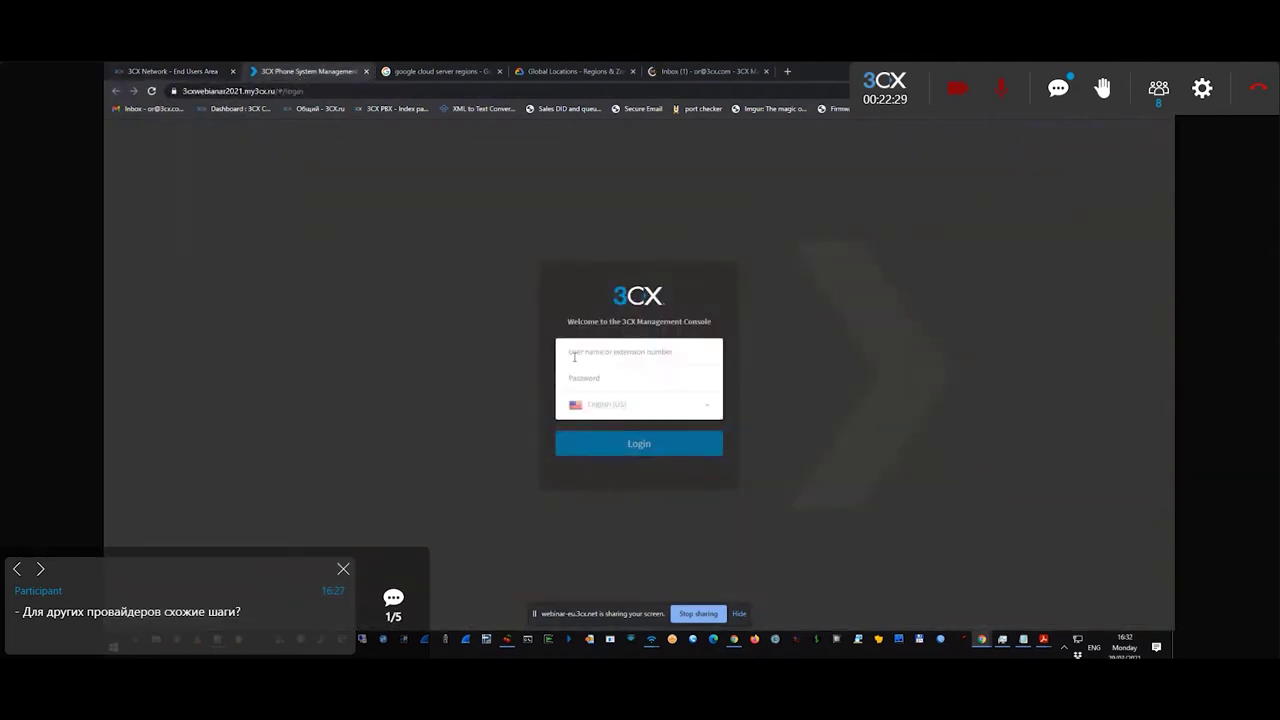
- Log in to the console as admin with the pasted password and save the login
{"action": "type", "text": "admin"}
{"action": "key", "text": "Tab"}
{"action": "key", "text": "ctrl+v"}
{"action": "key", "text": "Return"}
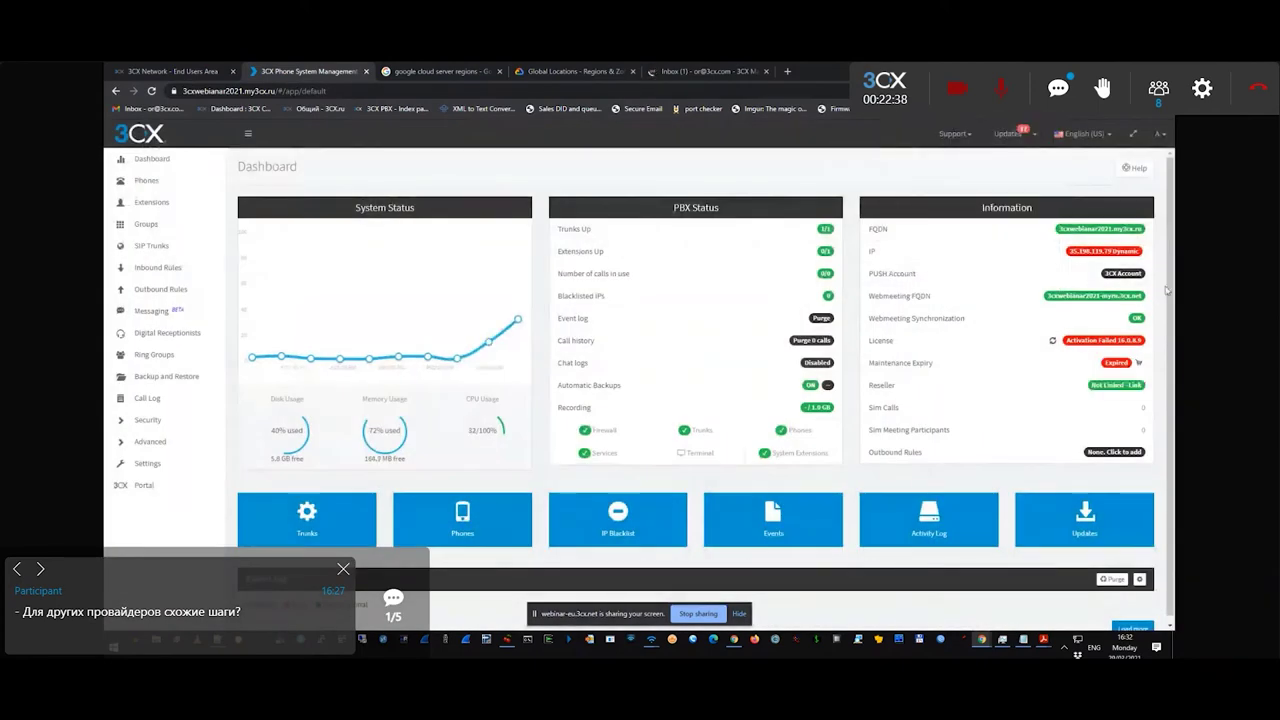
{"action": "left_click", "coordinate": [992, 273]}
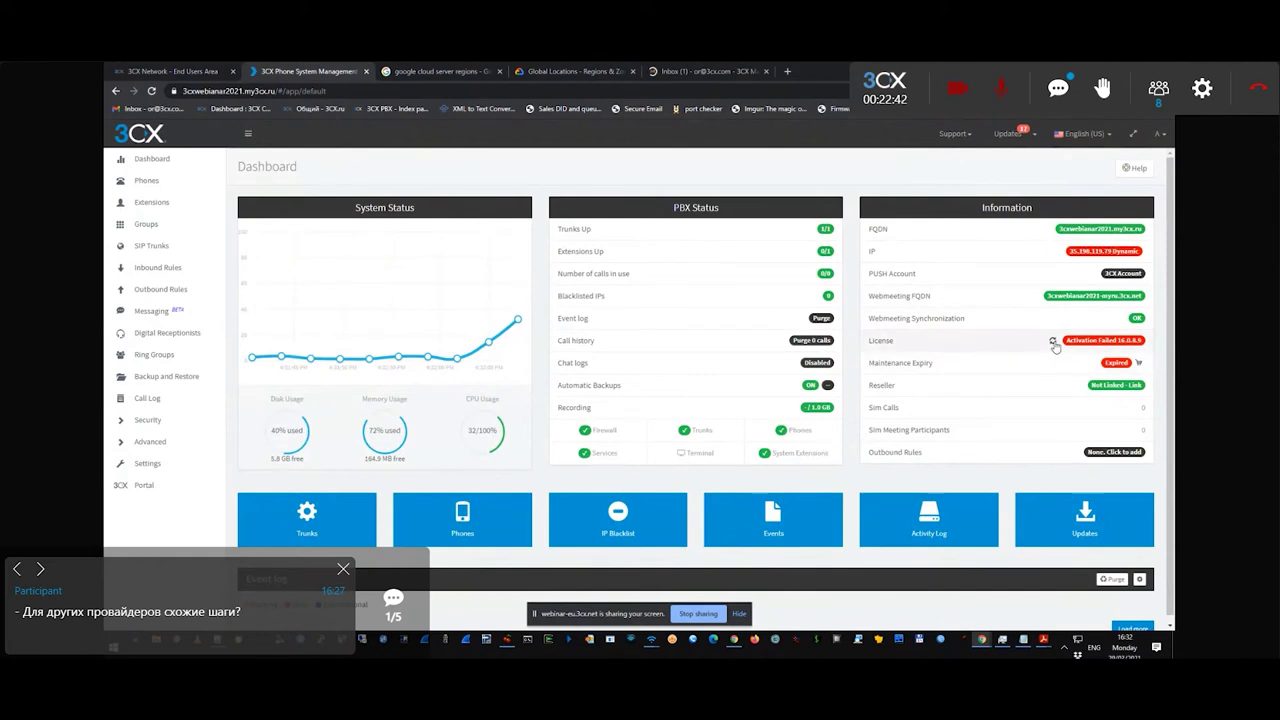
- Refresh the license to Standard Annual 16.0.8.9 and switch the interface to Russian
{"action": "left_click", "coordinate": [1053, 342]}
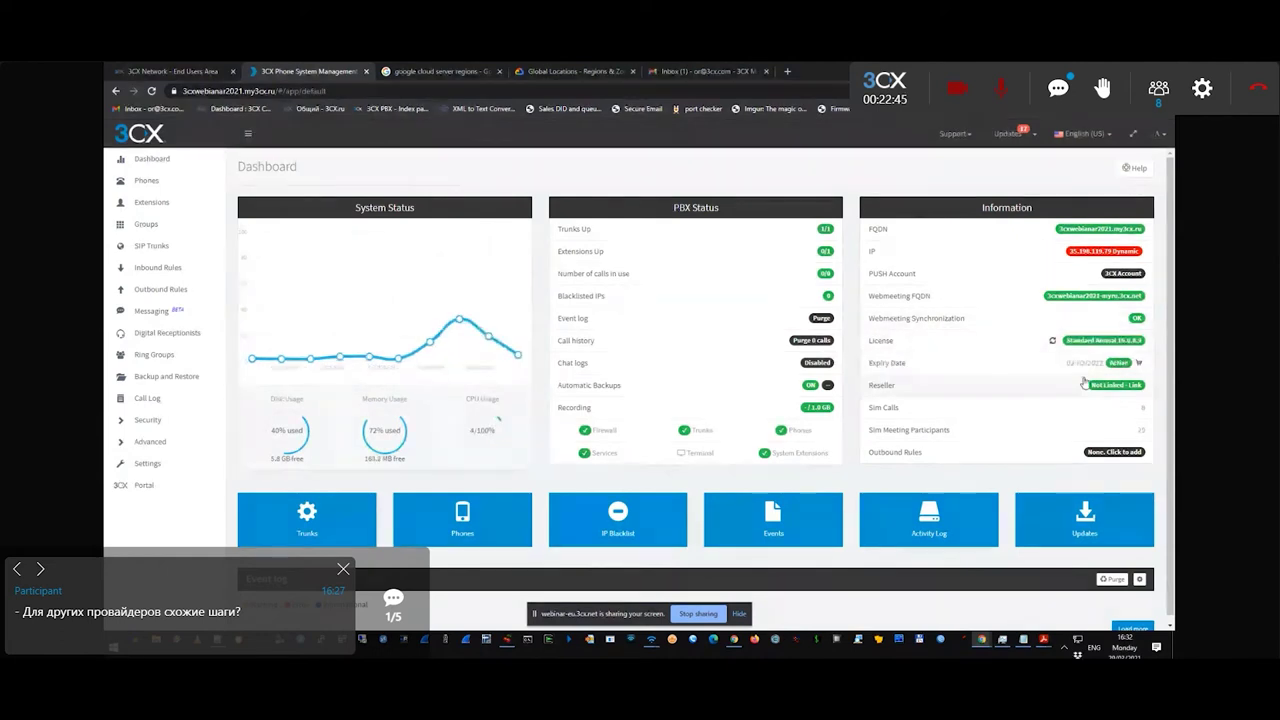
{"action": "scroll", "coordinate": [1140, 259], "scroll_direction": "down", "scroll_amount": 1}
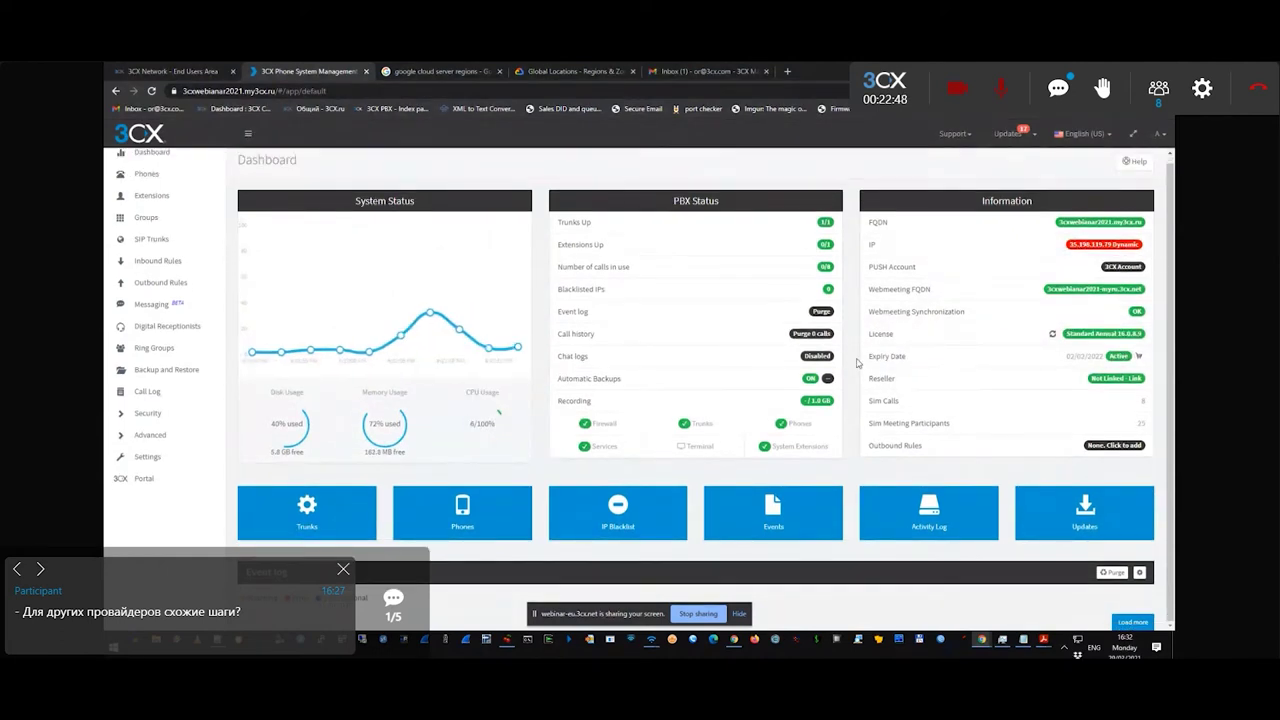
{"action": "left_click", "coordinate": [740, 614]}
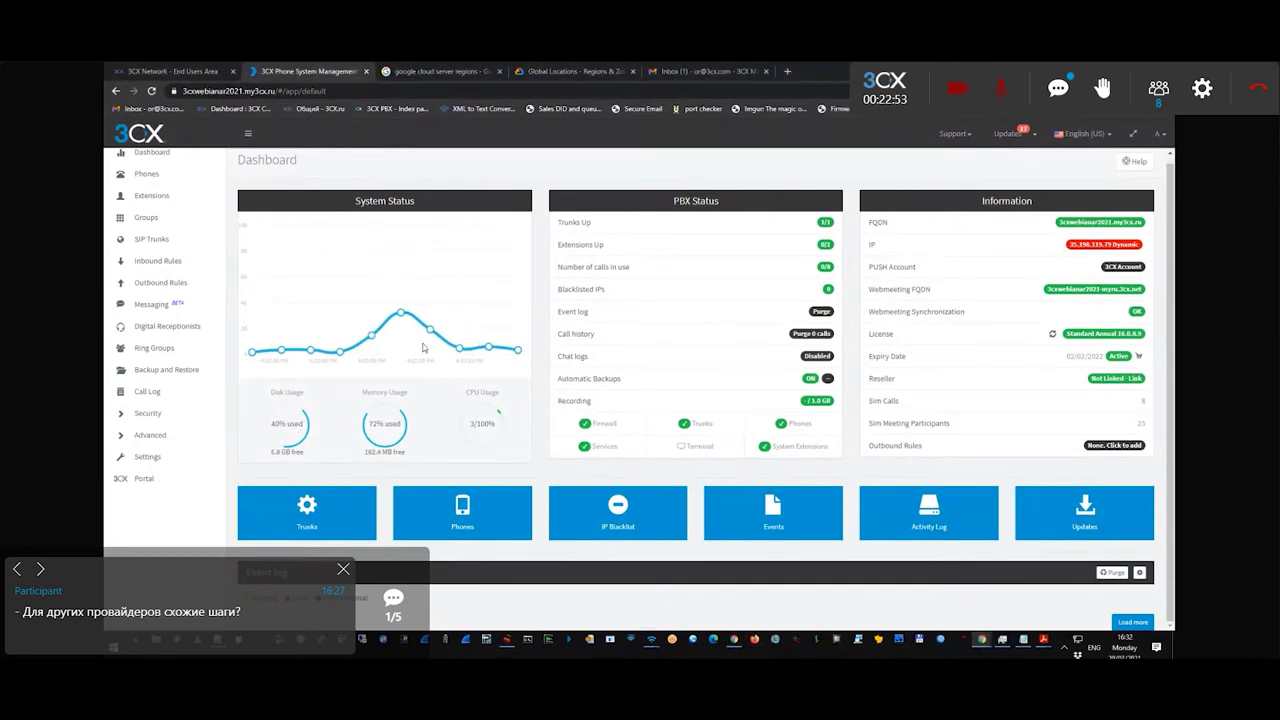
{"action": "left_click", "coordinate": [1083, 133]}
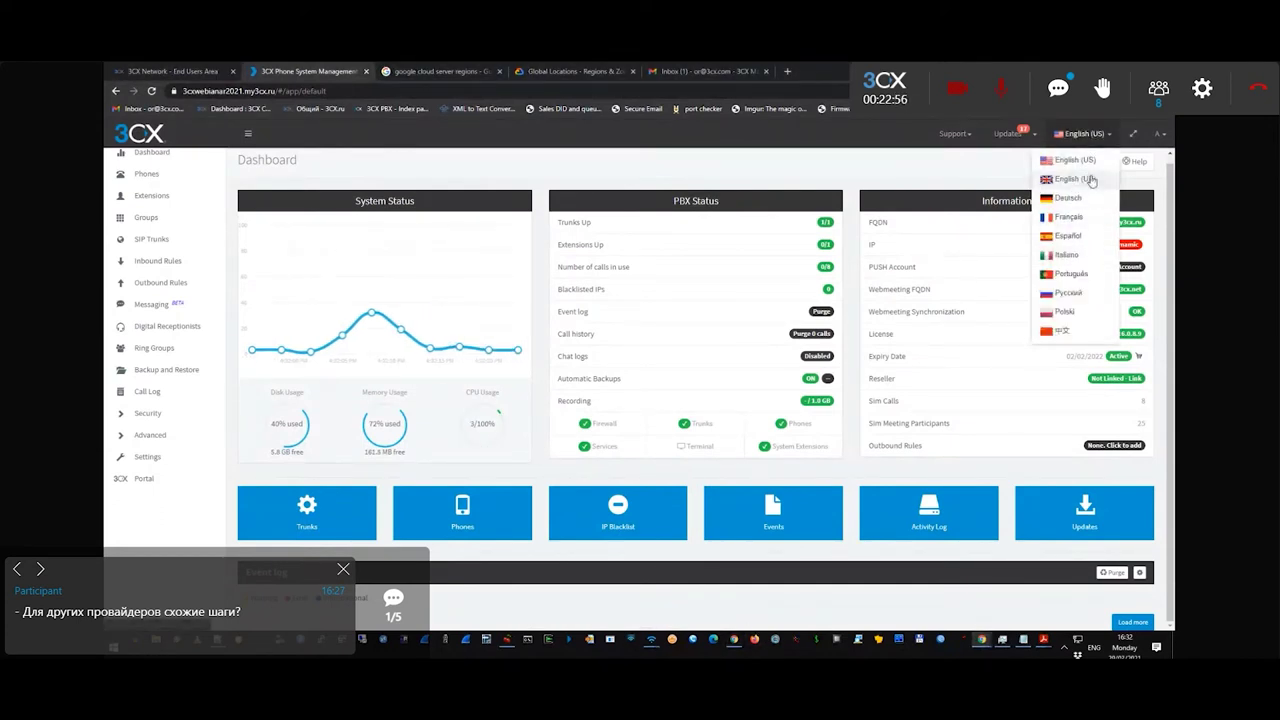
{"action": "left_click", "coordinate": [1068, 292]}
- Check for updates, then open the Параметры settings overview from the dashboard
{"action": "left_click", "coordinate": [1010, 133]}
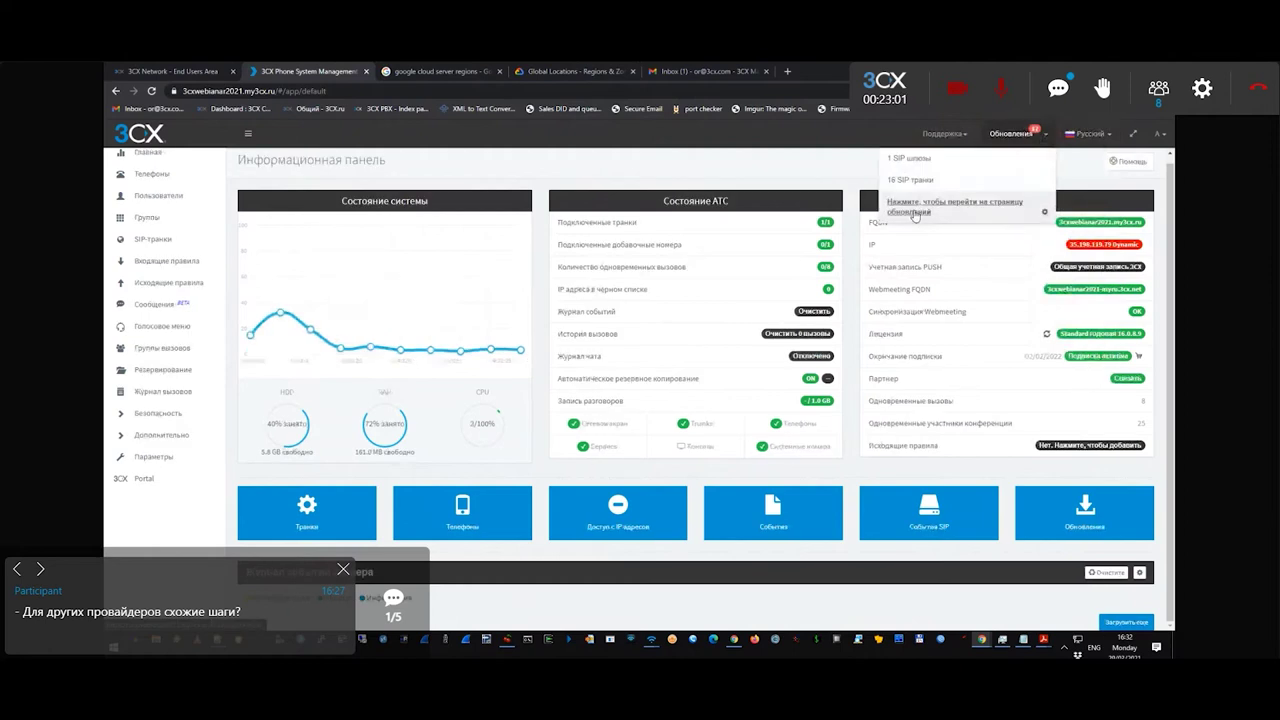
{"action": "left_click", "coordinate": [907, 208]}
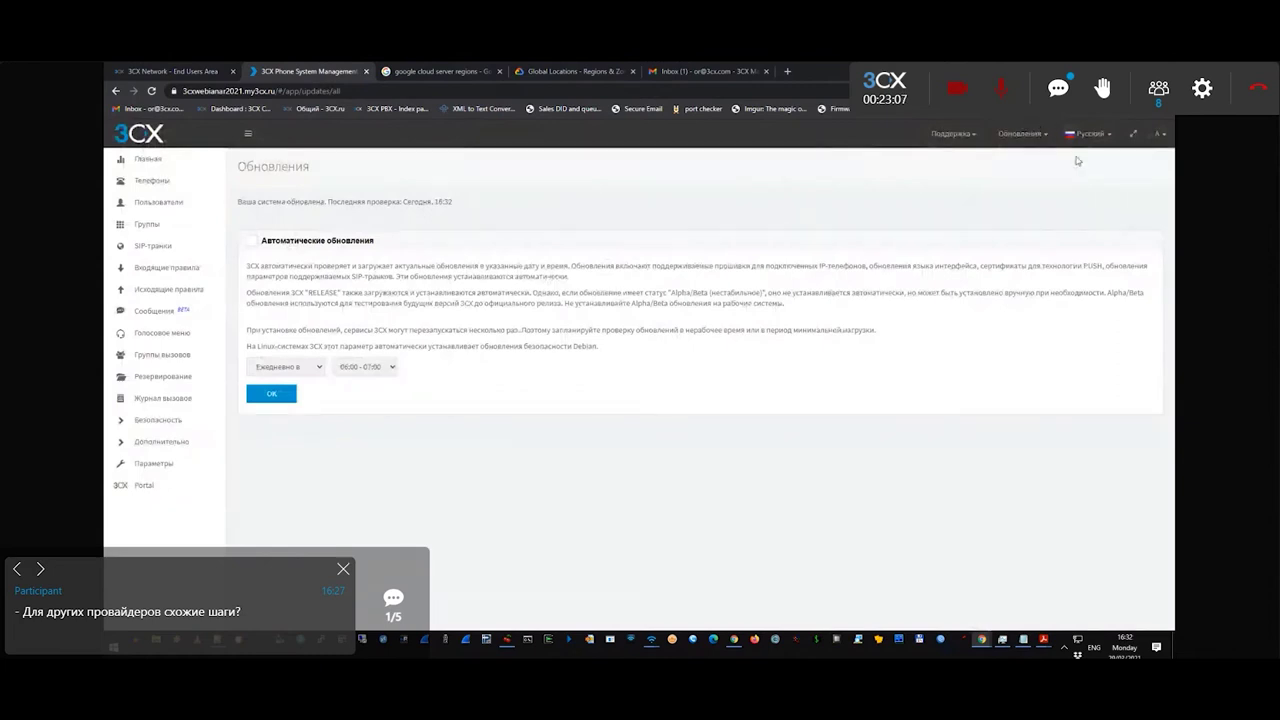
{"action": "left_click", "coordinate": [150, 162]}
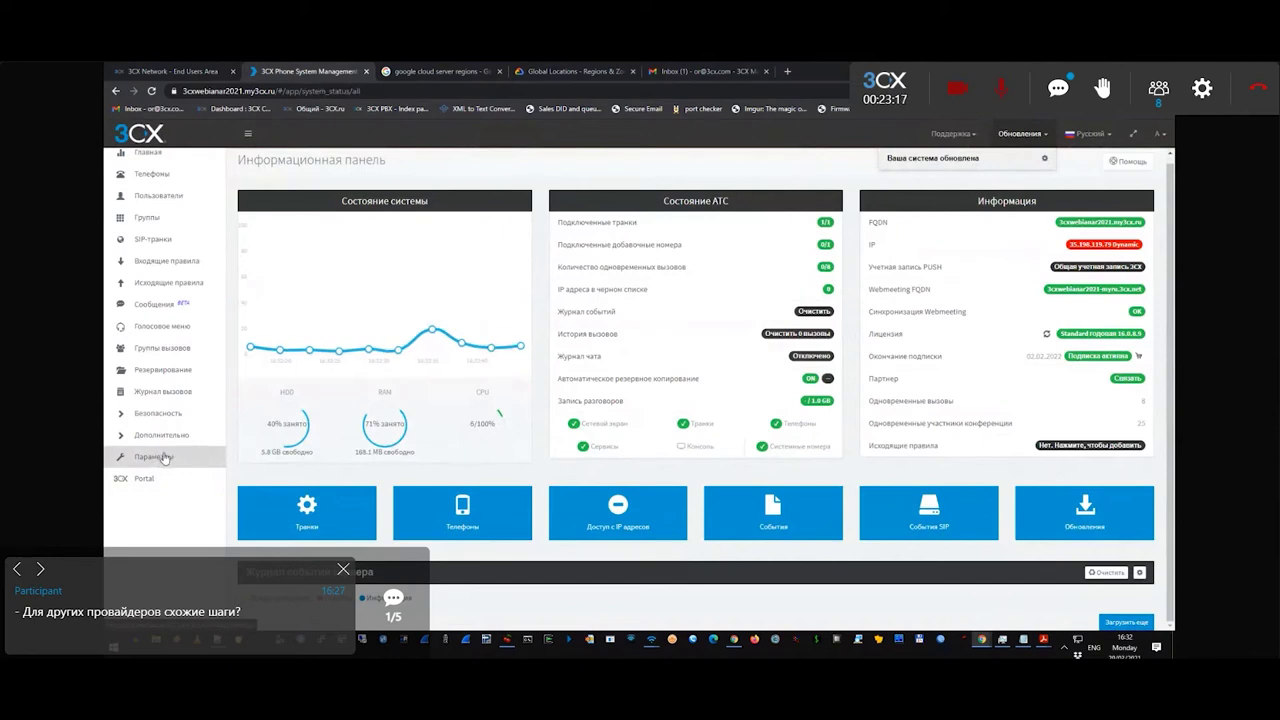
{"action": "left_click", "coordinate": [160, 456]}
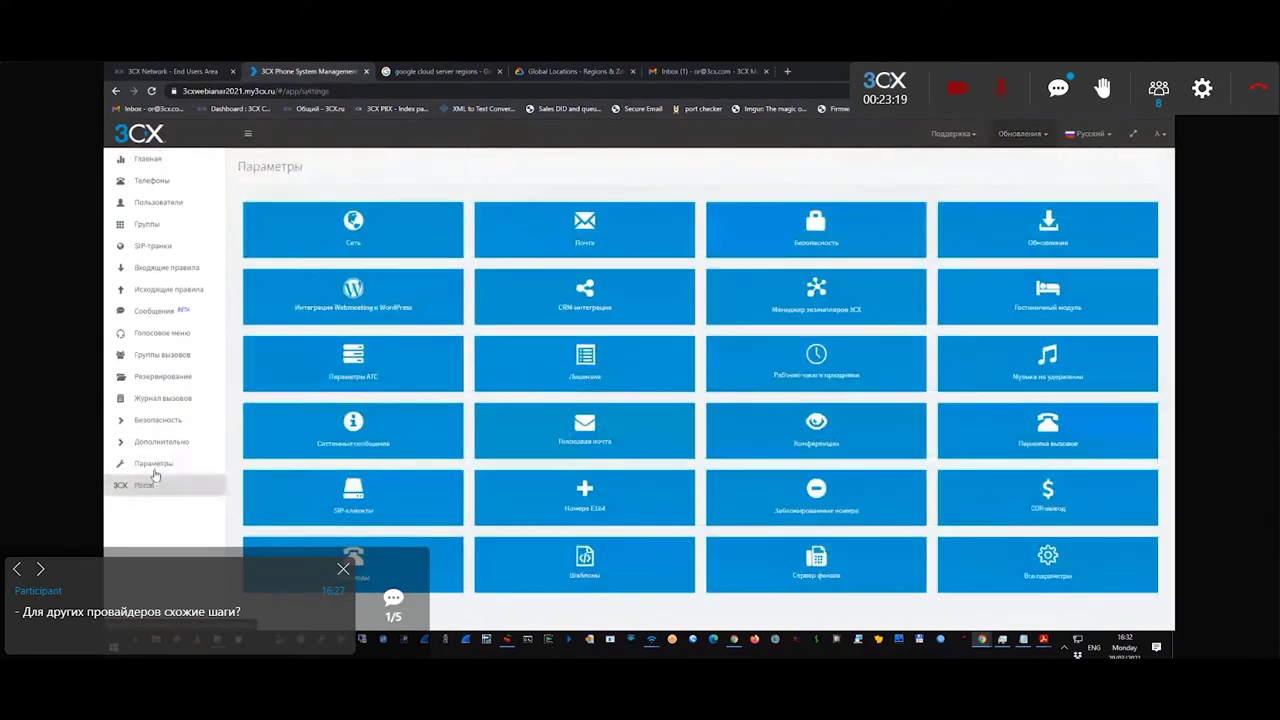
- View the administrator username under Безопасность > Учетные данные администратора, then go to the Gmail inbox
{"action": "left_click", "coordinate": [810, 228]}
{"action": "left_click", "coordinate": [650, 212]}
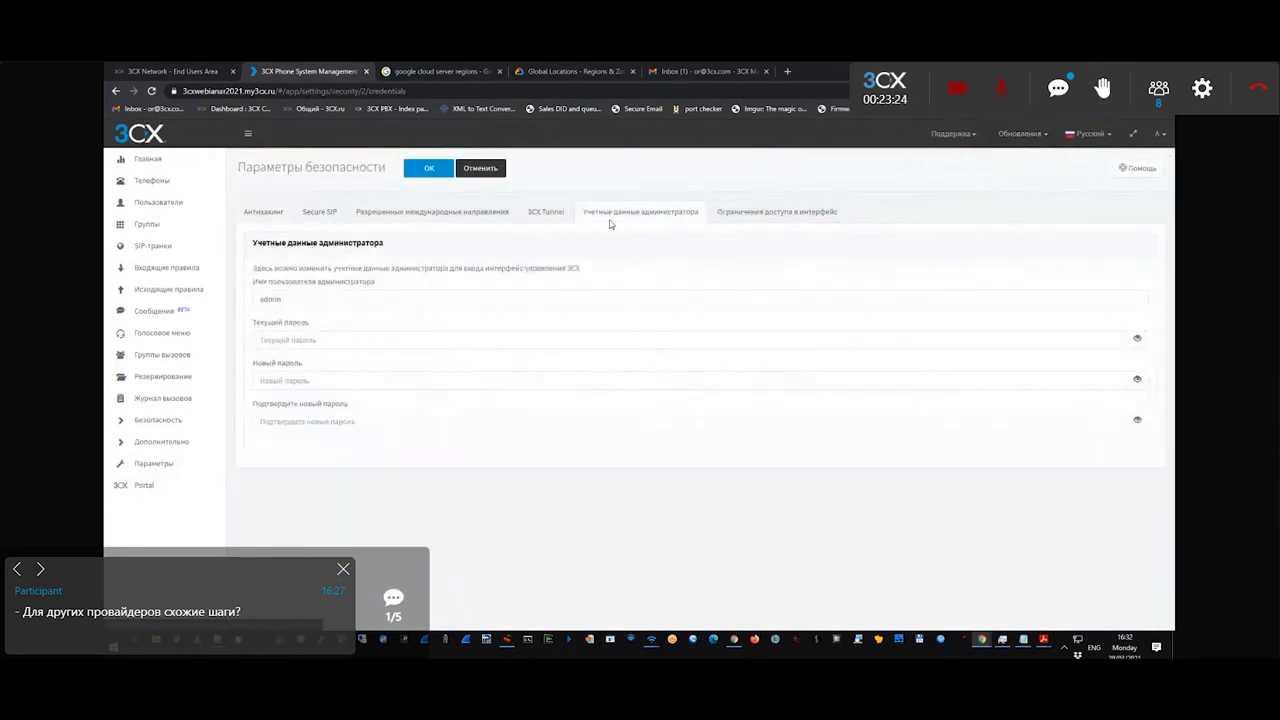
{"action": "left_click", "coordinate": [282, 300]}
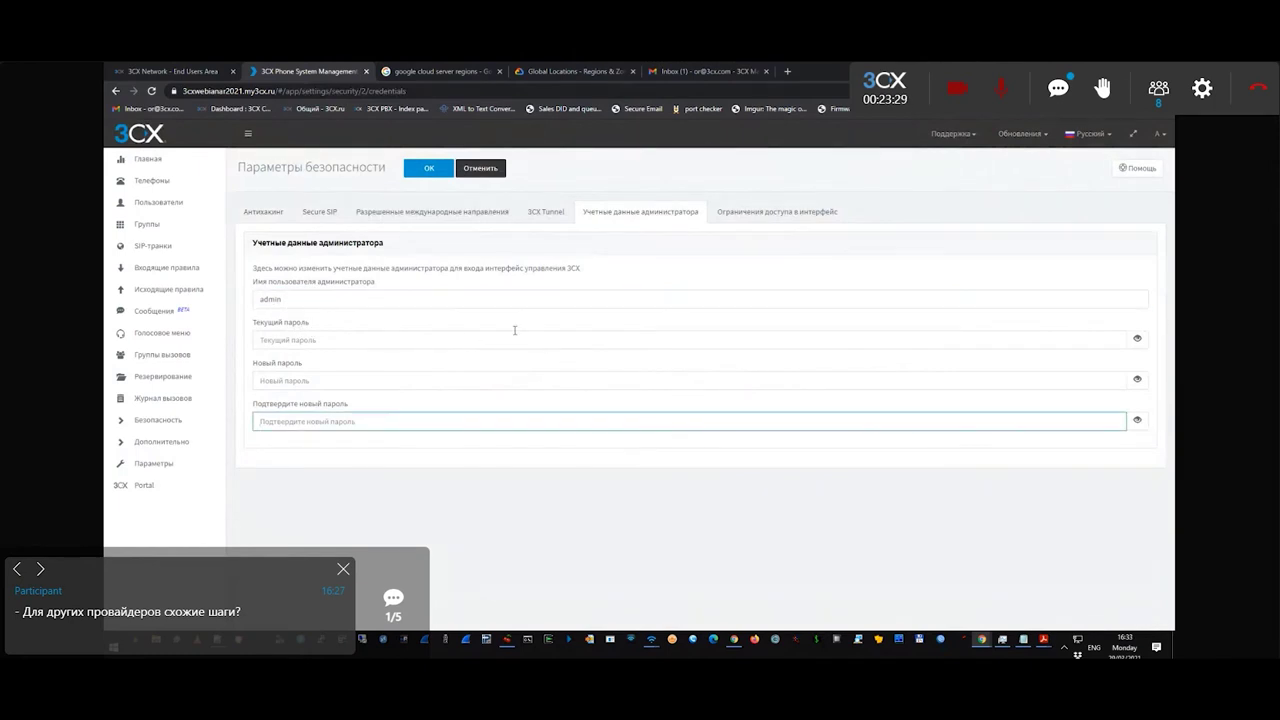
{"action": "key", "text": "ctrl+shift+Tab"}
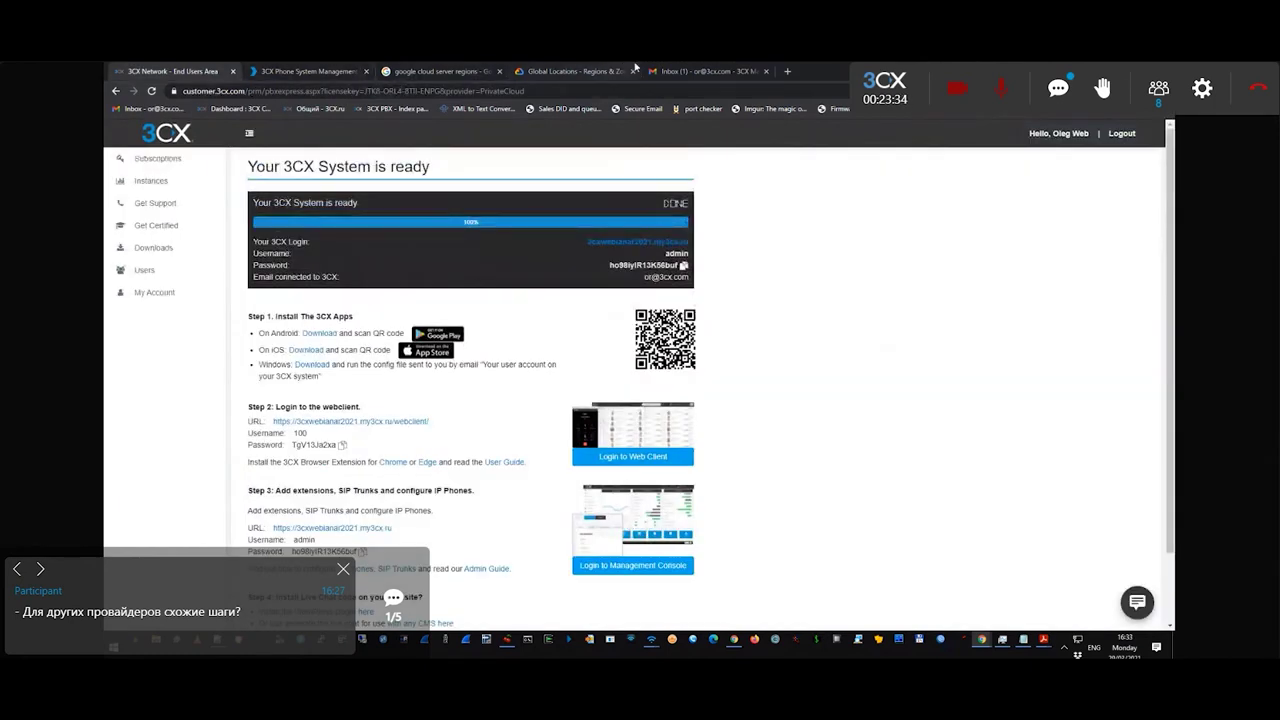
{"action": "key", "text": "ctrl+shift+Tab"}
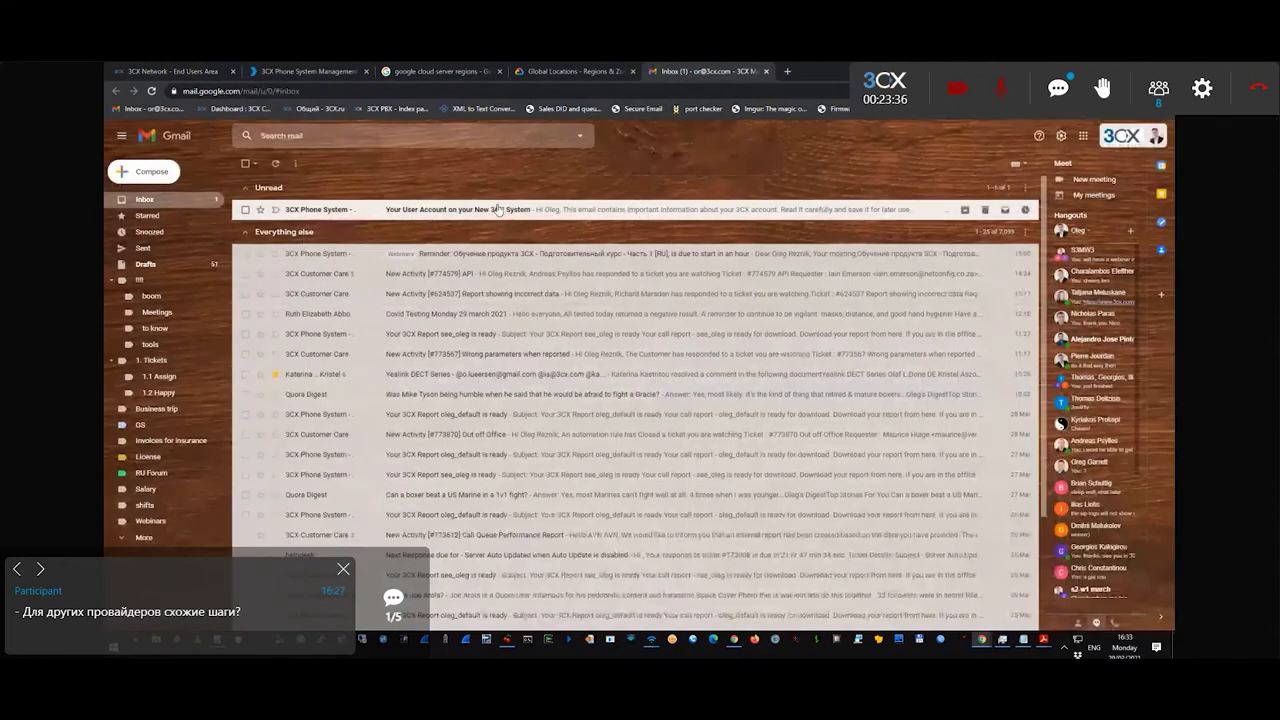
- Open the 'Your User Account on your New 3CX System' email and read through its extension details
{"action": "left_click", "coordinate": [600, 211]}
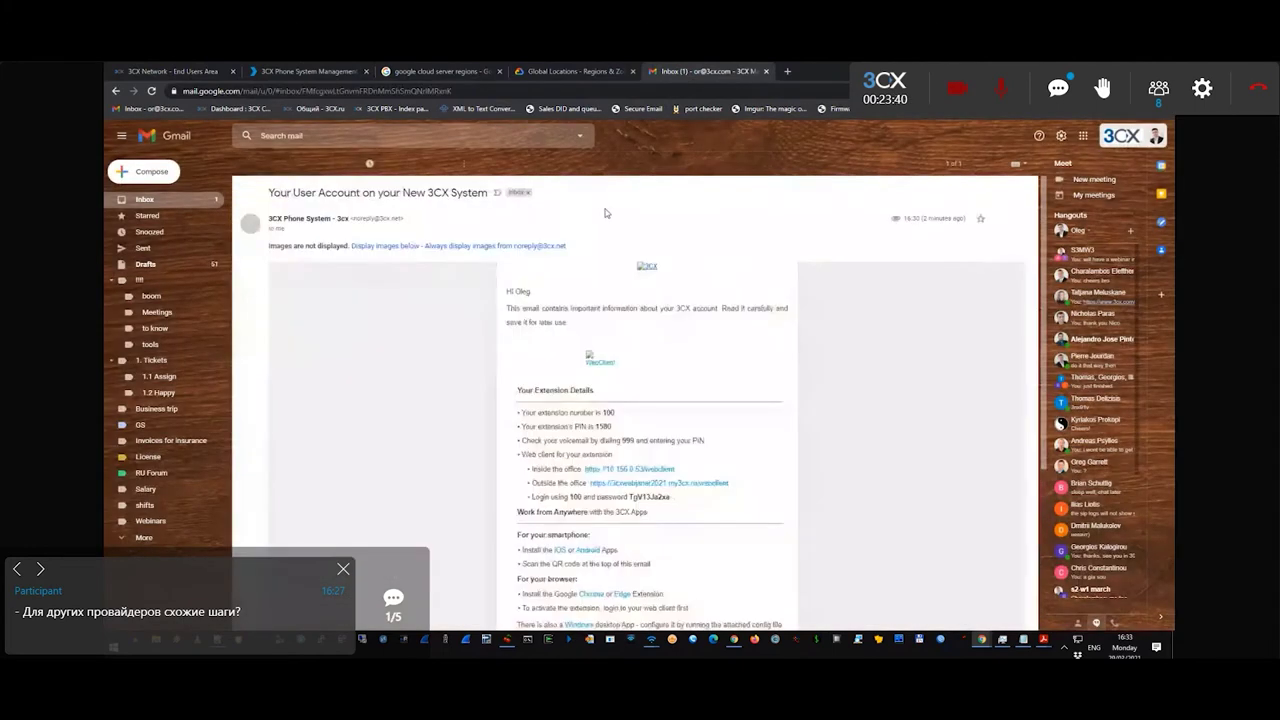
{"action": "left_click_drag", "start_coordinate": [517, 389], "coordinate": [729, 440]}
{"action": "left_click", "coordinate": [572, 426]}
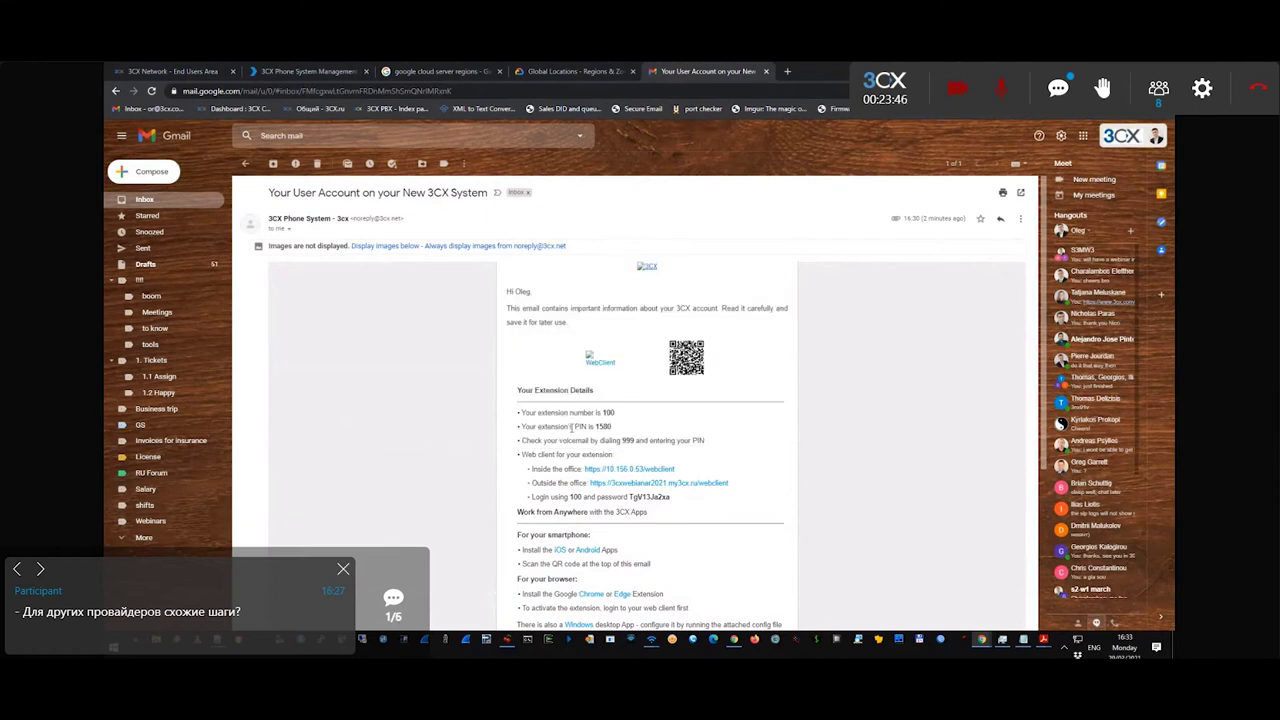
{"action": "scroll", "coordinate": [528, 512], "scroll_direction": "down", "scroll_amount": 2}
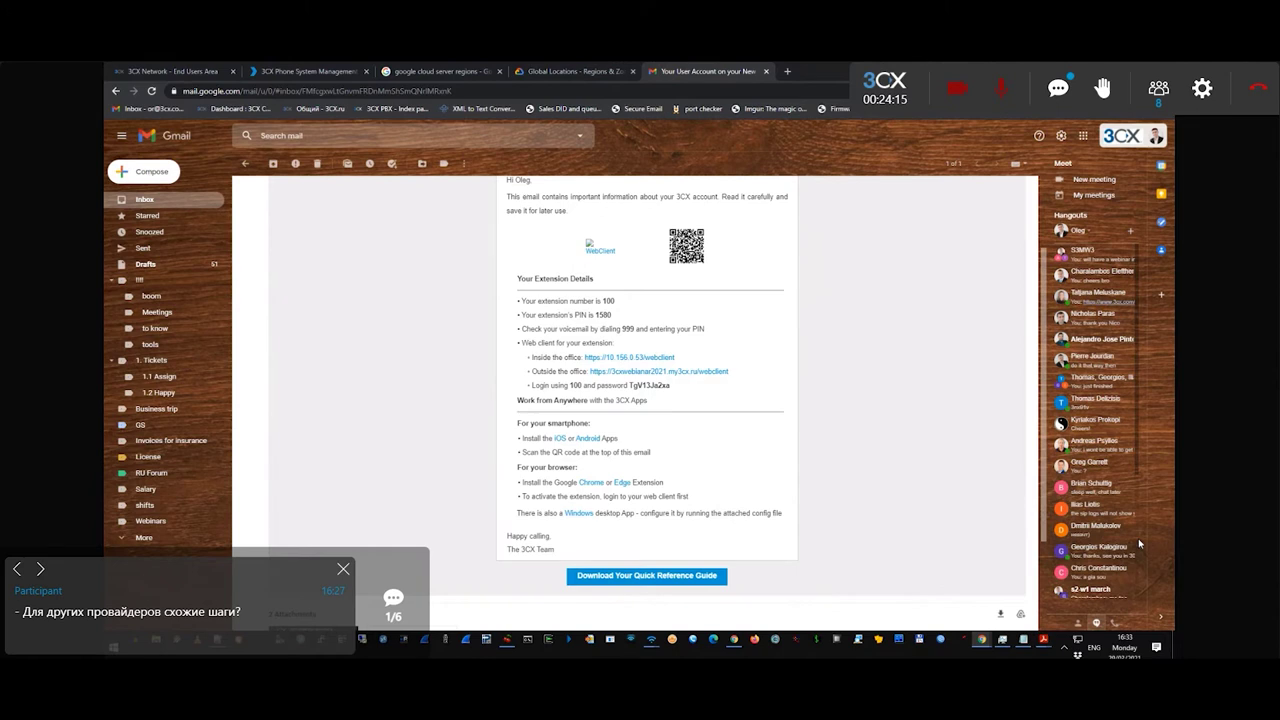
{"action": "scroll", "coordinate": [482, 430], "scroll_direction": "down", "scroll_amount": 1}
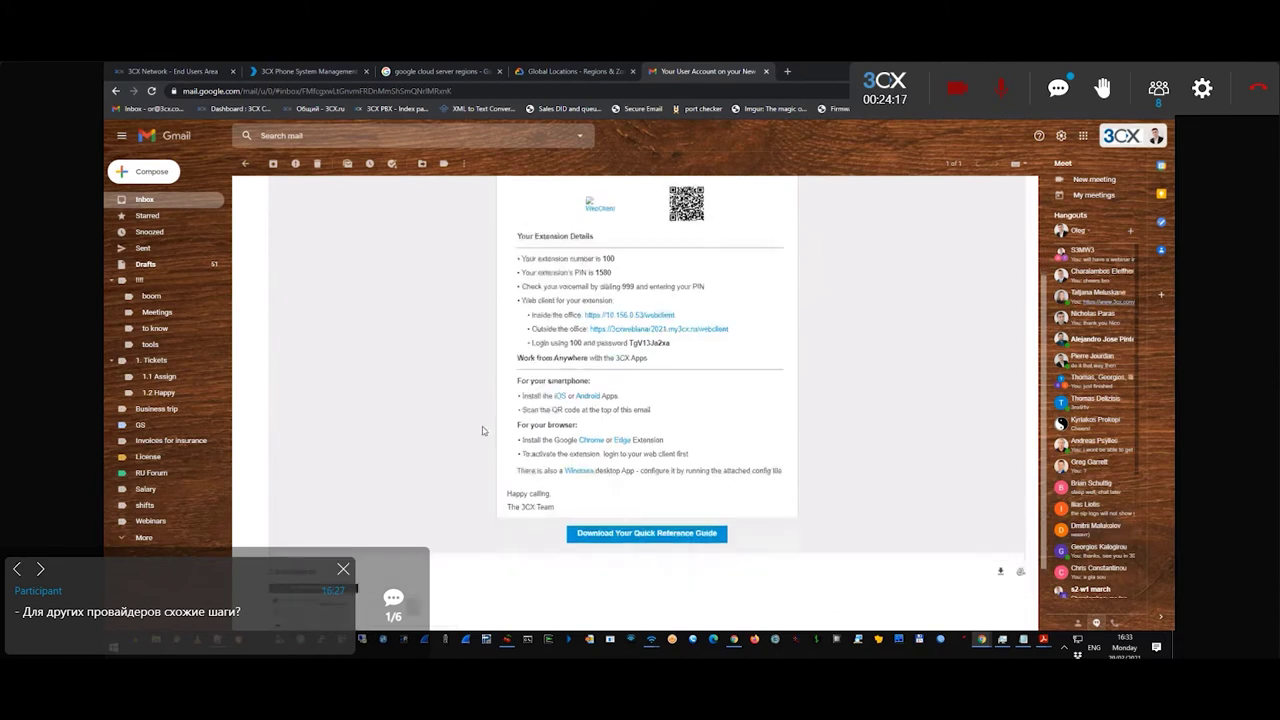
{"action": "scroll", "coordinate": [482, 430], "scroll_direction": "down", "scroll_amount": 2}
{"action": "scroll", "coordinate": [752, 487], "scroll_direction": "up", "scroll_amount": 5}
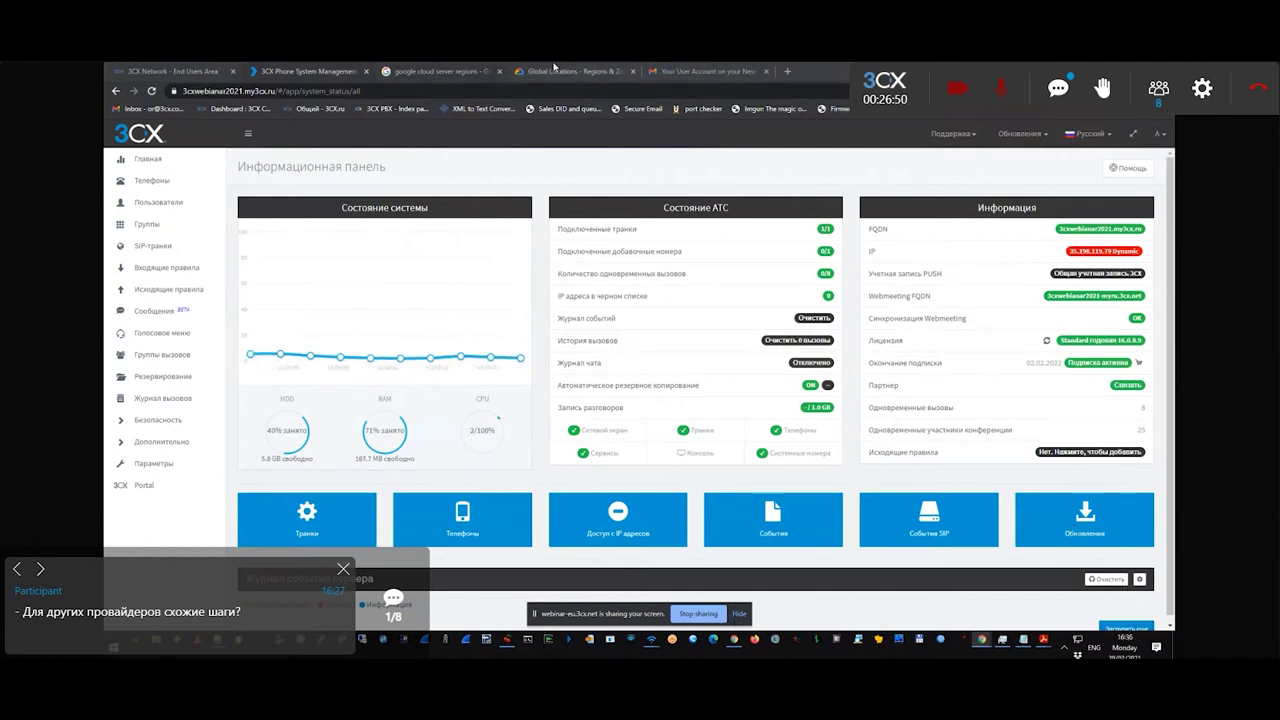
- Leave the console dashboard and bring up the 'Резервирование и Восстановление' presentation slide
{"action": "left_click", "coordinate": [590, 71]}
{"action": "key", "text": "ctrl+2"}
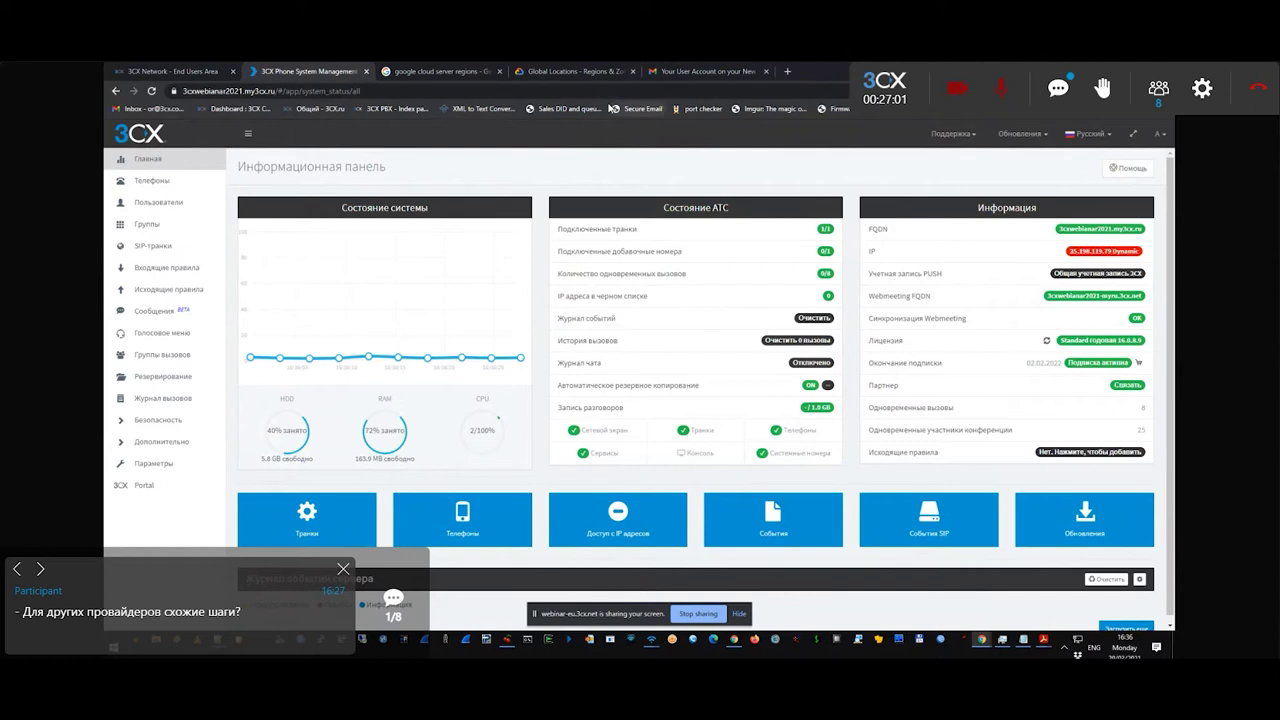
{"action": "key", "text": "alt+Tab"}
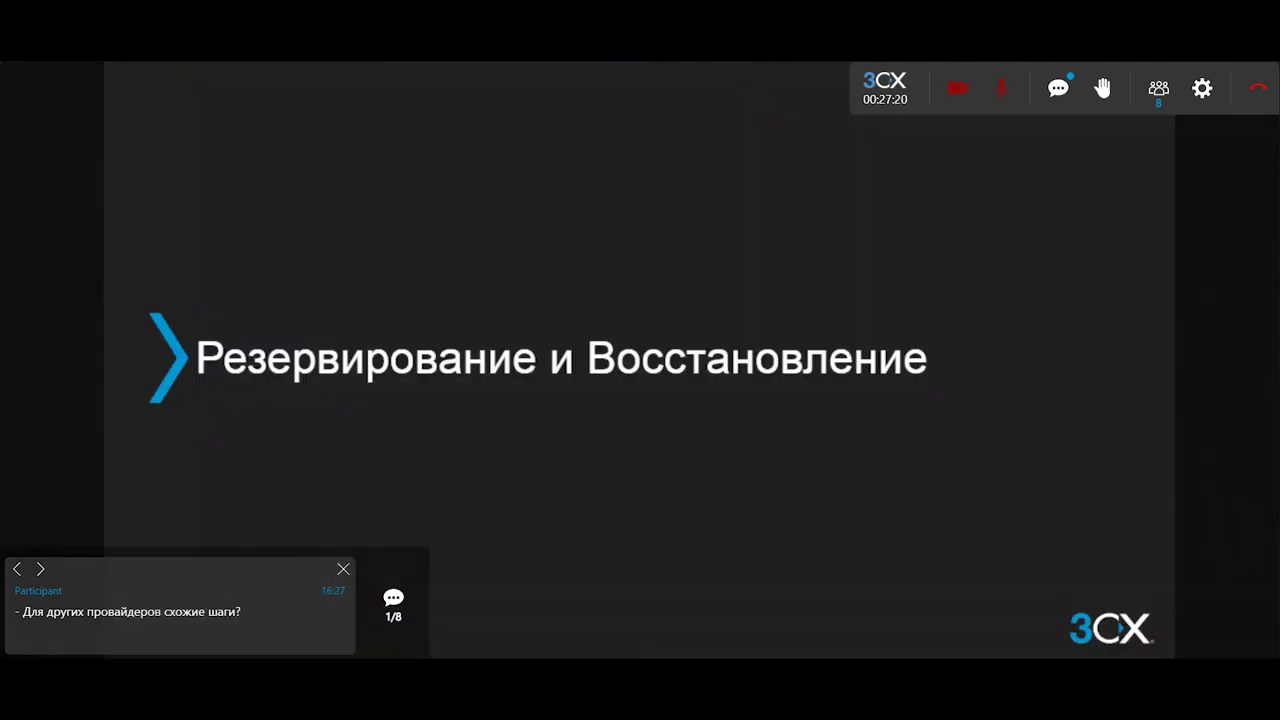
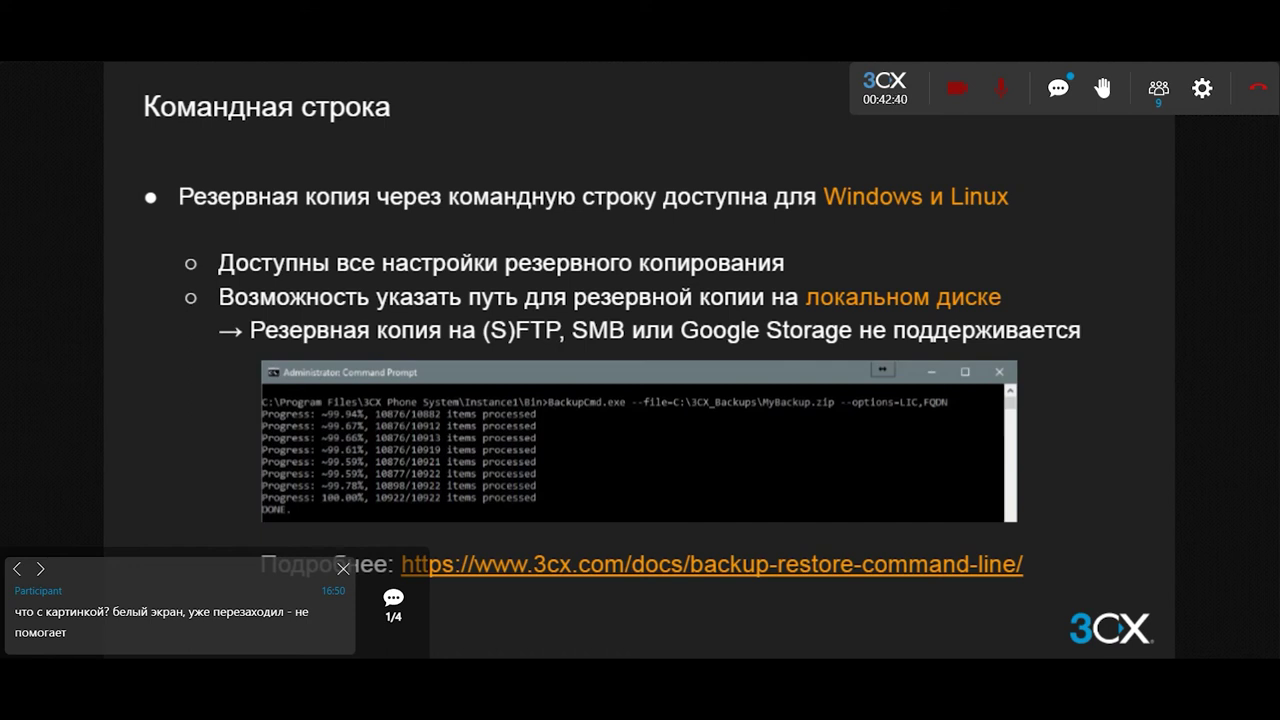
- Dismiss the four participant chat message popups over the command-line backup slide
{"action": "left_click", "coordinate": [343, 569]}
{"action": "left_click", "coordinate": [343, 569]}
{"action": "left_click", "coordinate": [343, 570]}
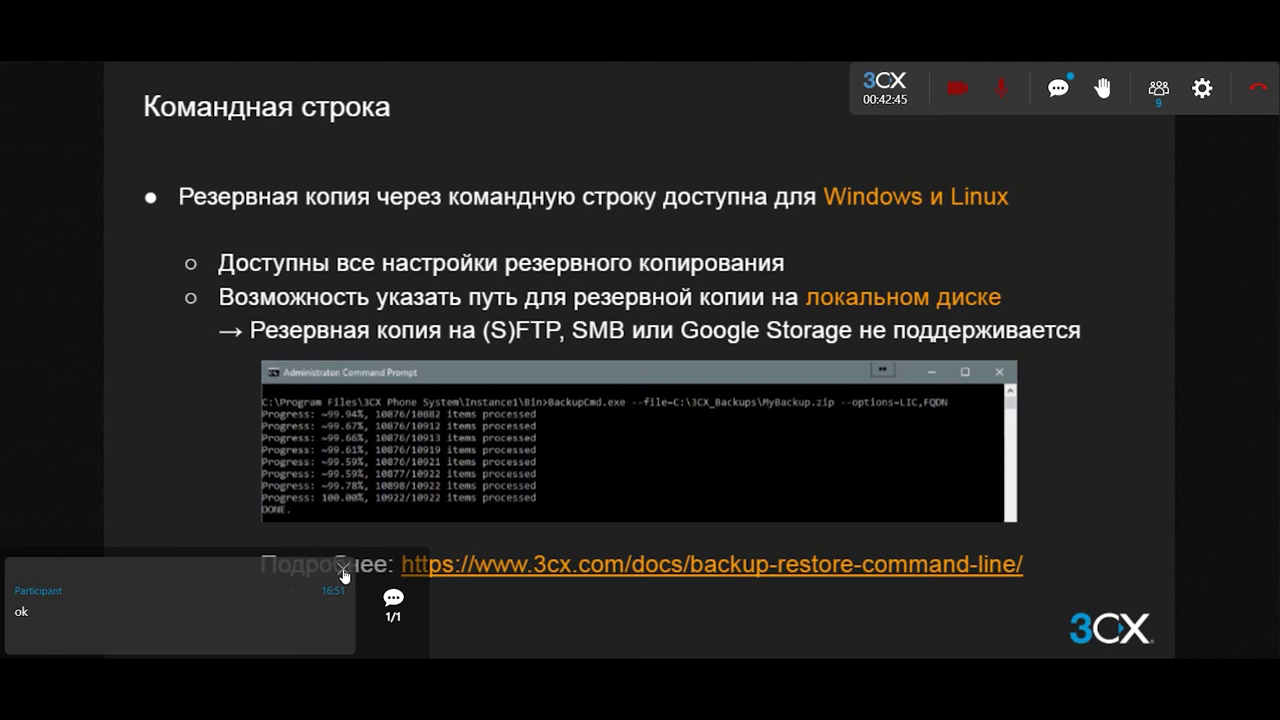
{"action": "left_click", "coordinate": [343, 570]}
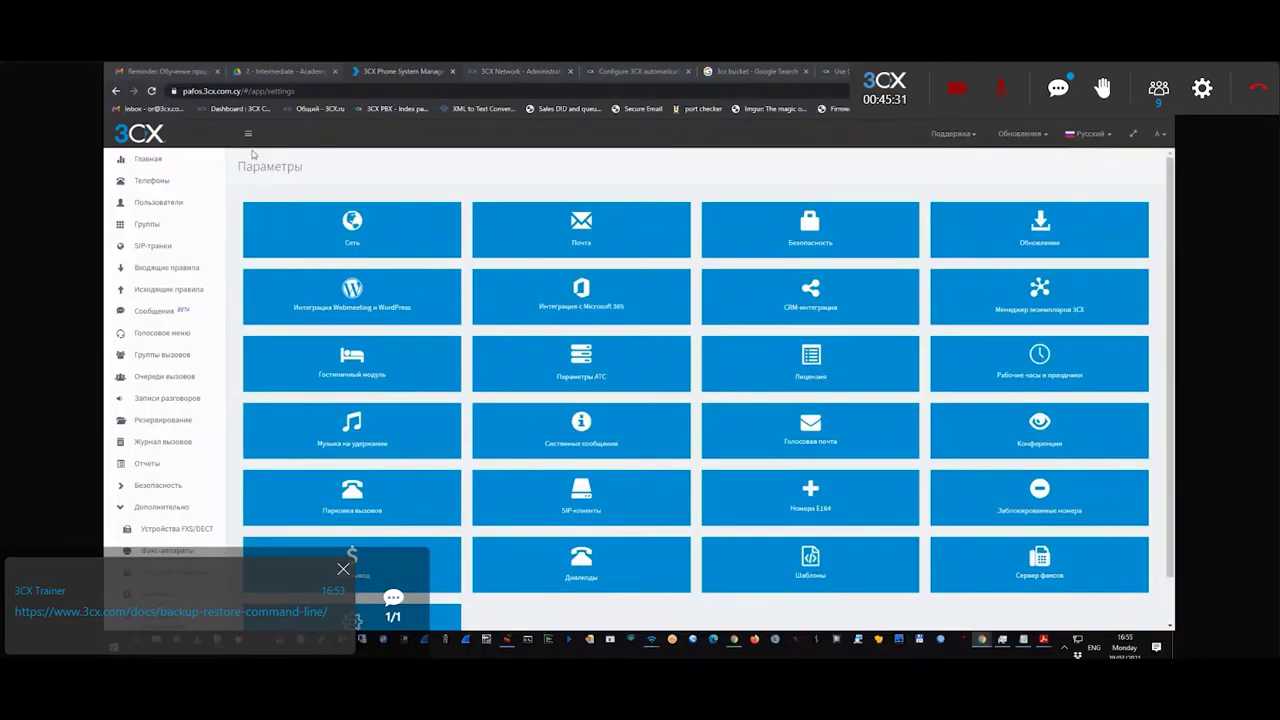
- Open Резервирование's backup location settings and select the /var/lib/3cxpbx/Instance1/Data/Backups path
{"action": "left_click", "coordinate": [150, 160]}
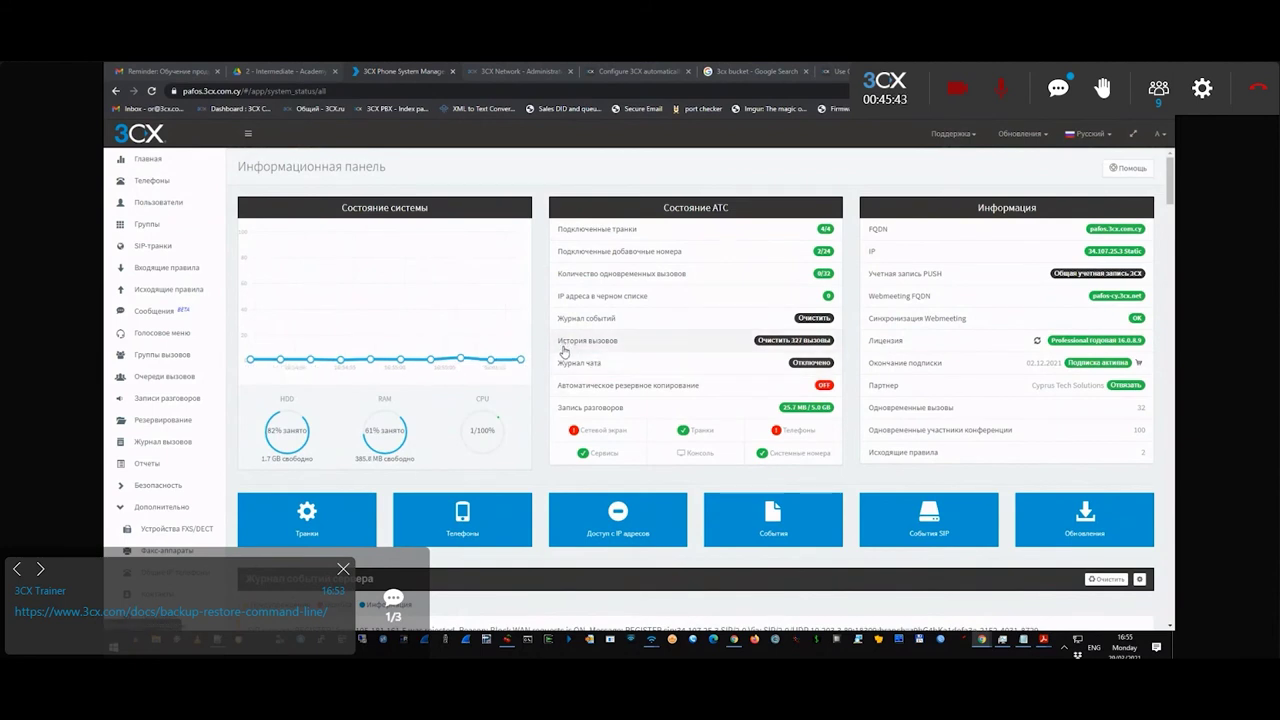
{"action": "left_click", "coordinate": [184, 425]}
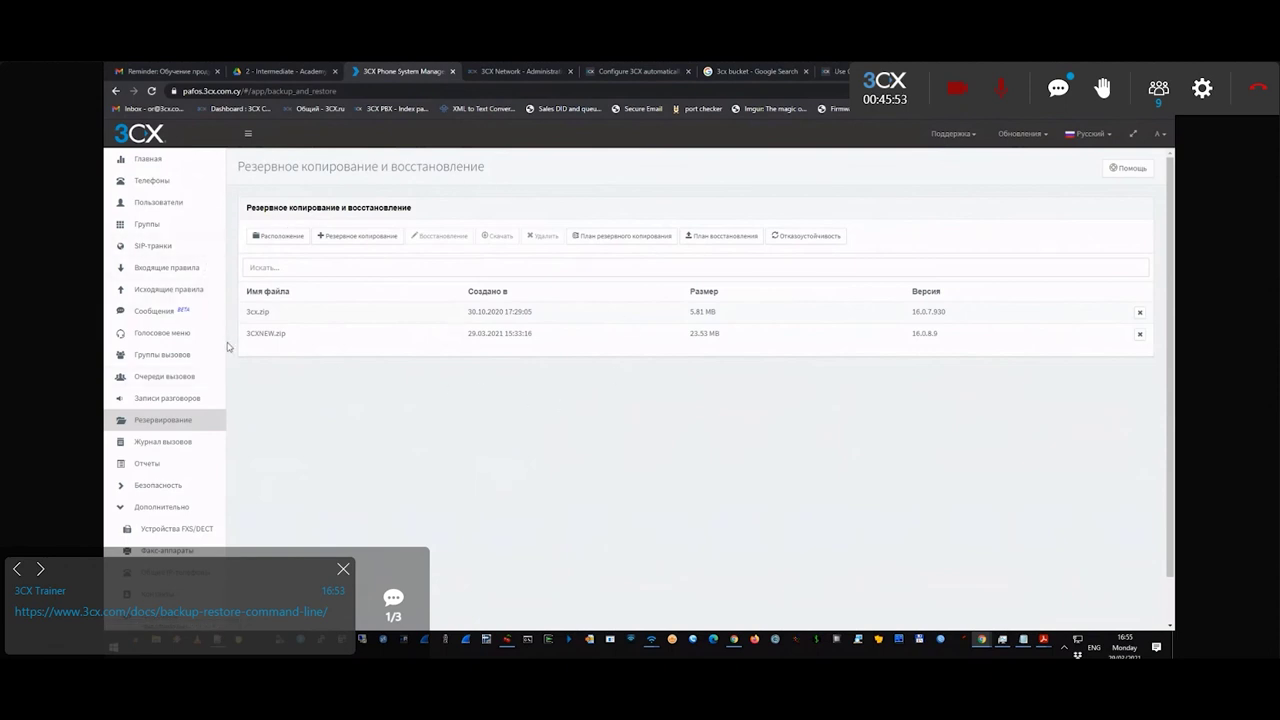
{"action": "left_click", "coordinate": [290, 236]}
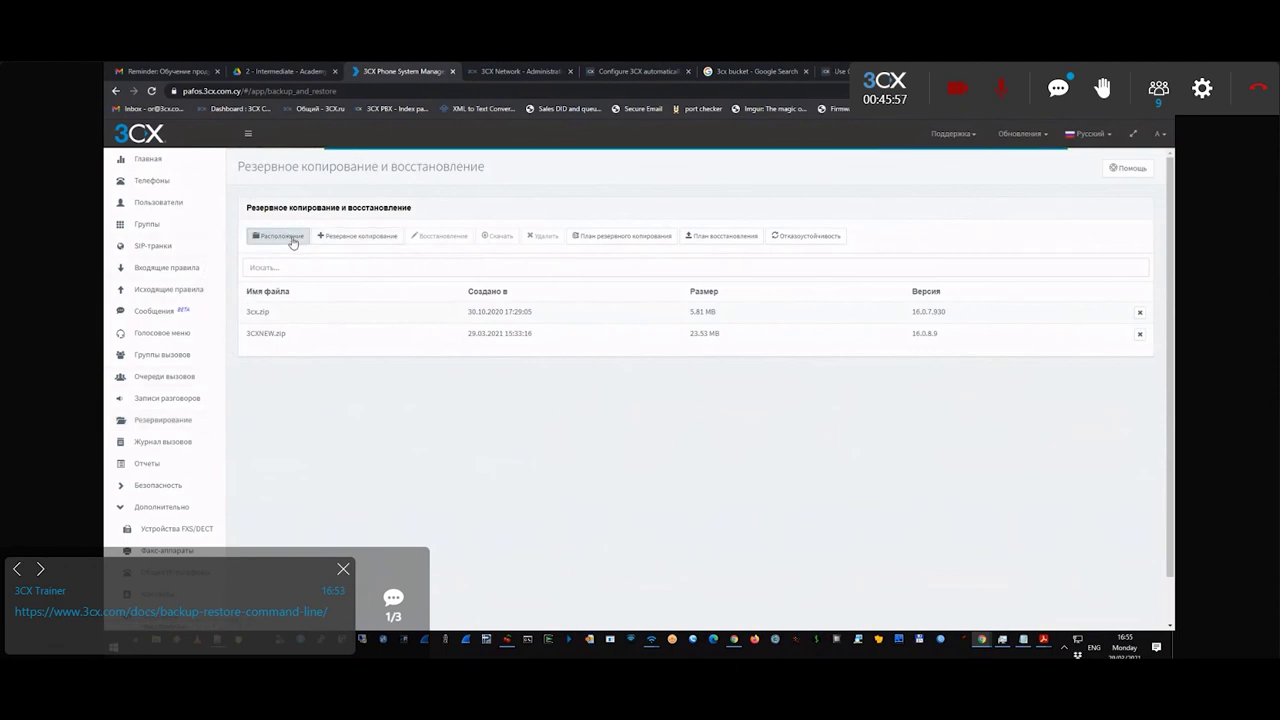
{"action": "left_click_drag", "start_coordinate": [557, 238], "coordinate": [395, 248]}
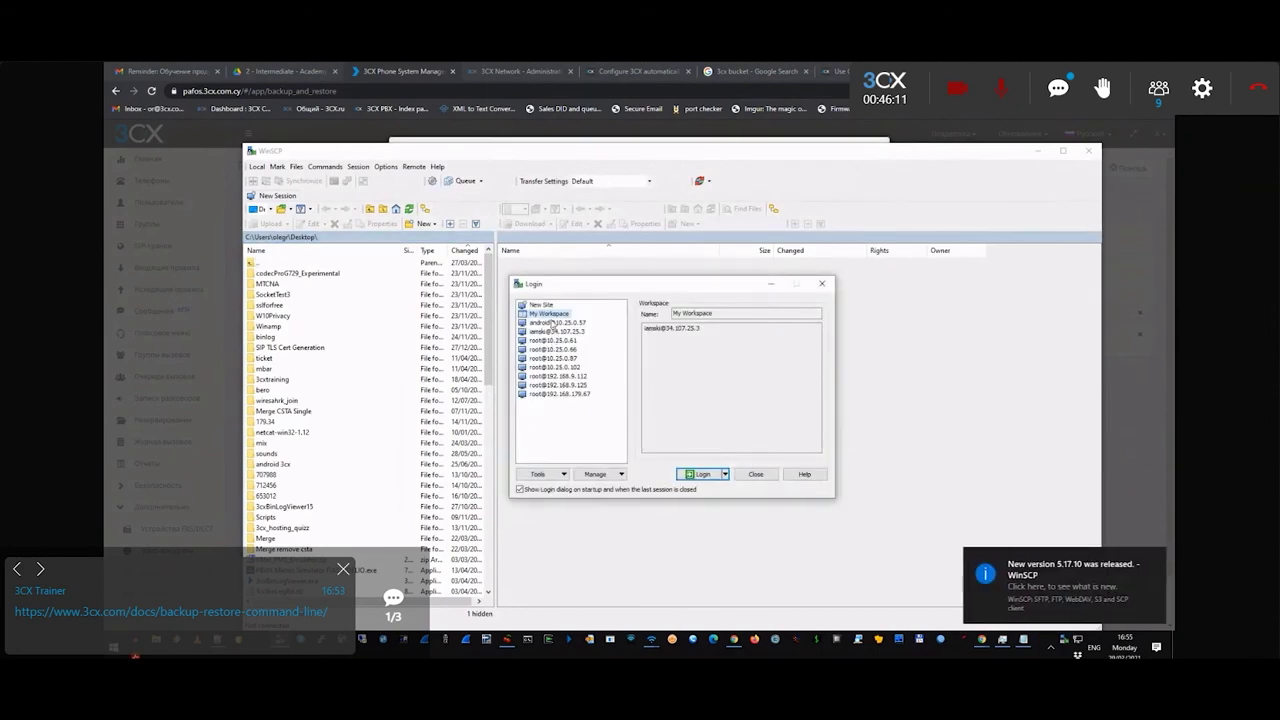
- Connect WinSCP and browse the Data, Backups and Logs folders, confirming 3cx.zip and 3CXNEW.zip
{"action": "left_click", "coordinate": [555, 331]}
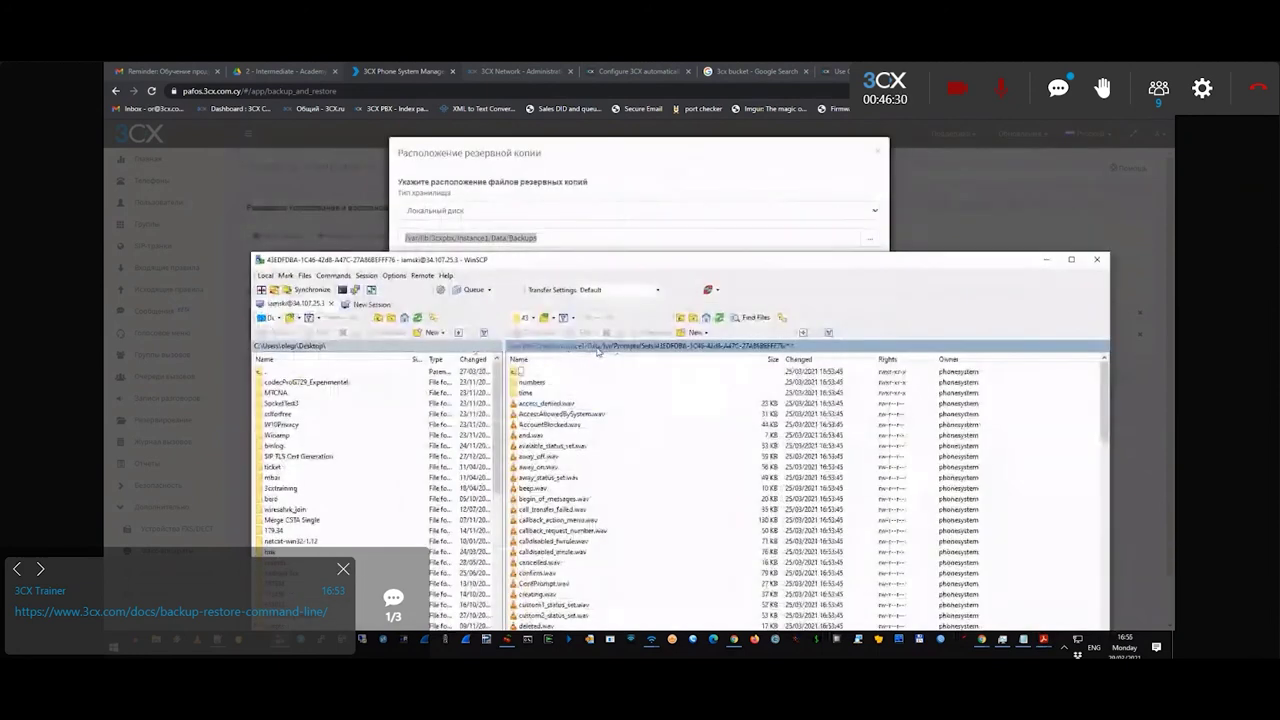
{"action": "left_click", "coordinate": [597, 348]}
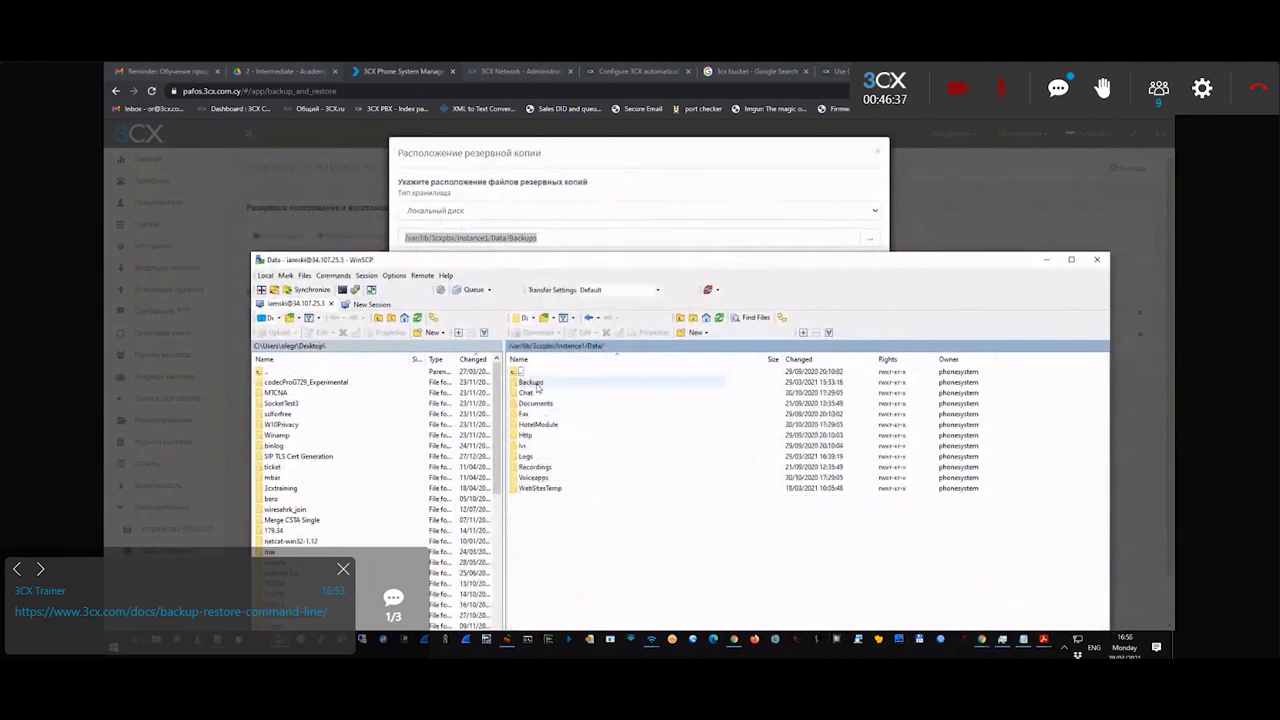
{"action": "left_click", "coordinate": [531, 382]}
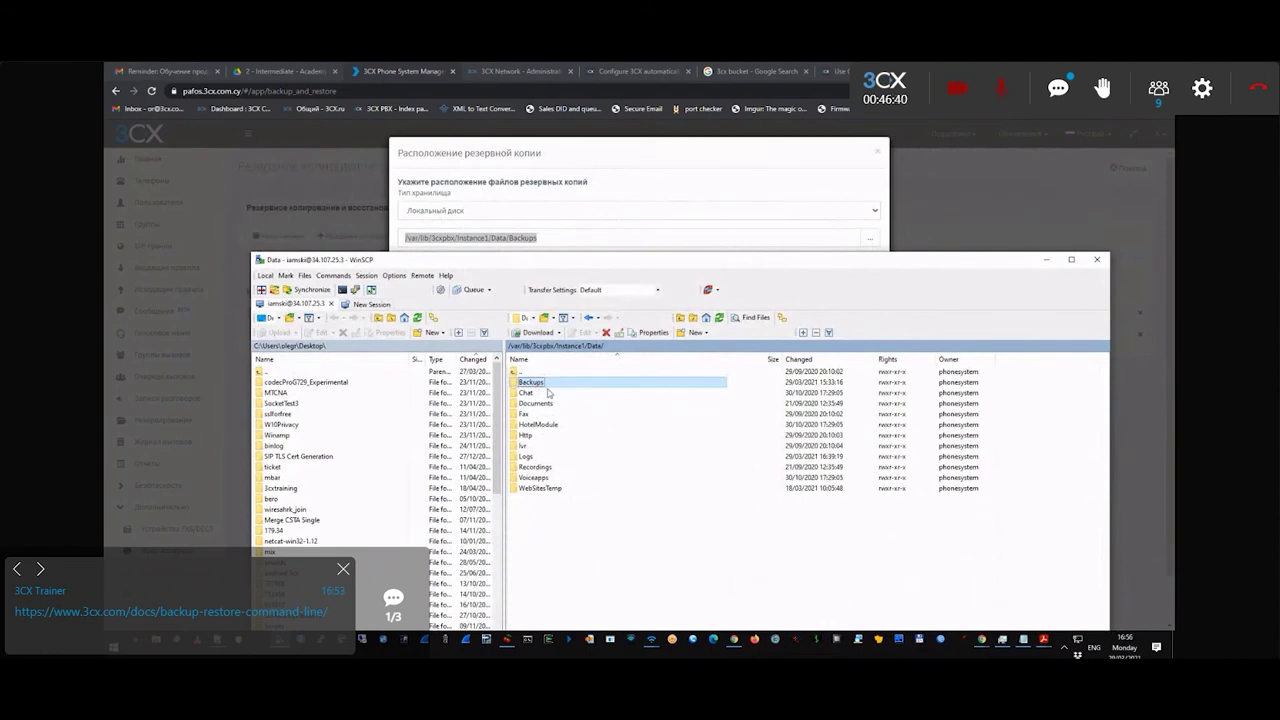
{"action": "double_click", "coordinate": [537, 387]}
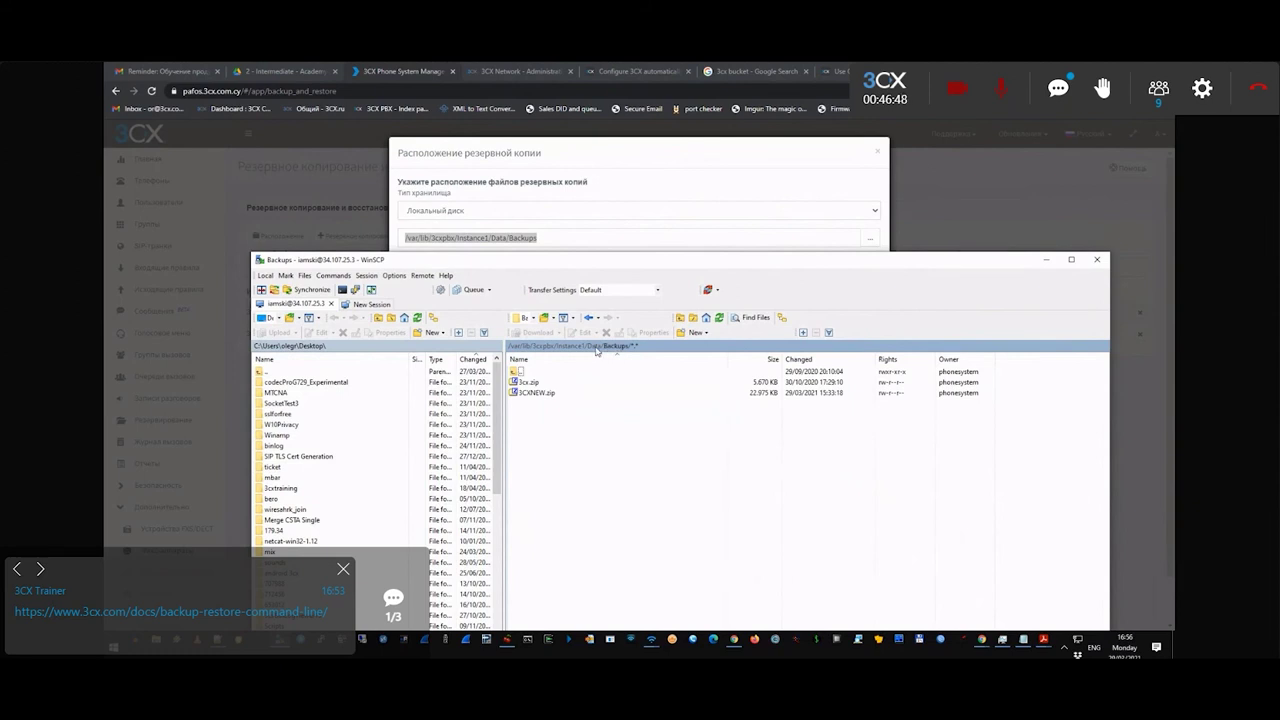
{"action": "left_click", "coordinate": [596, 347]}
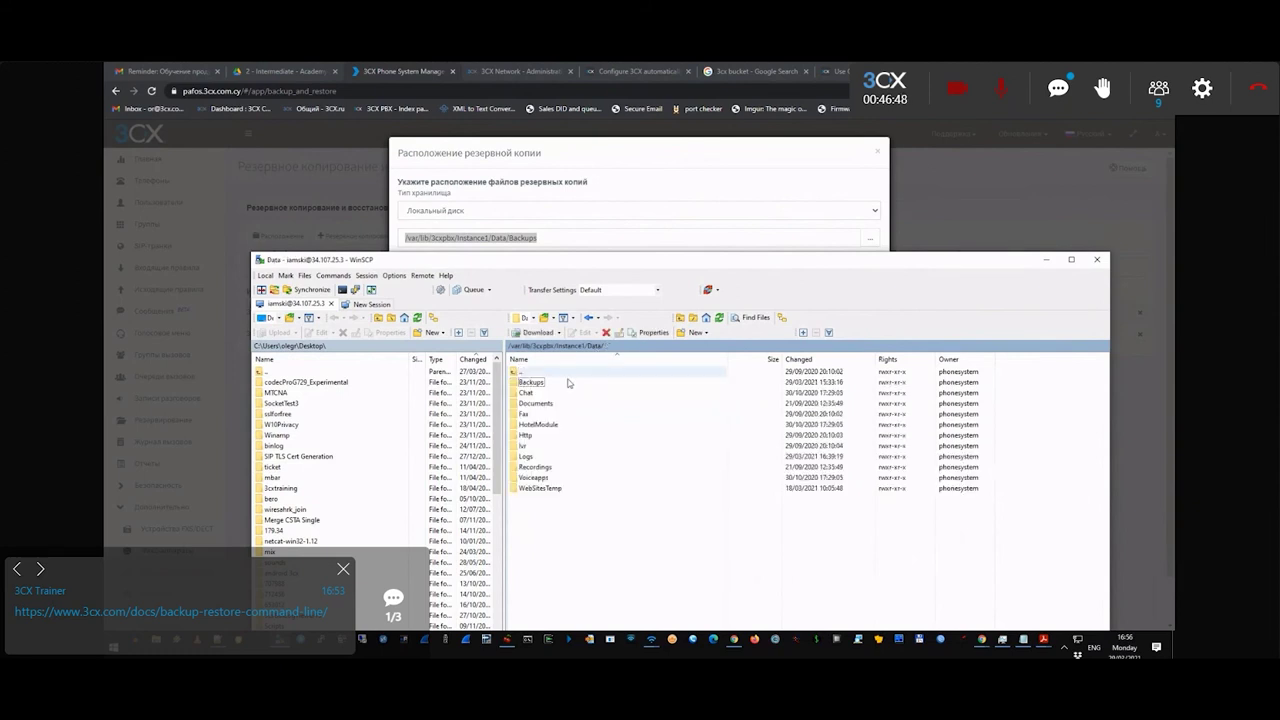
{"action": "double_click", "coordinate": [525, 455]}
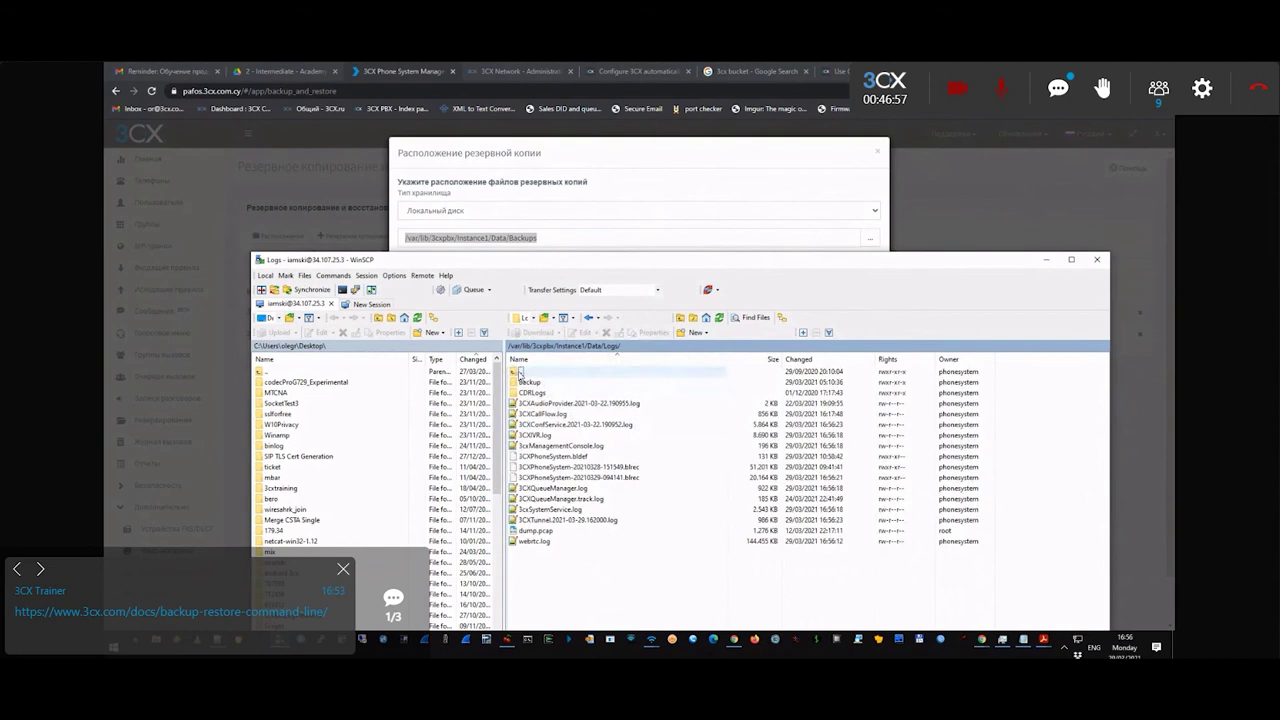
{"action": "double_click", "coordinate": [528, 381]}
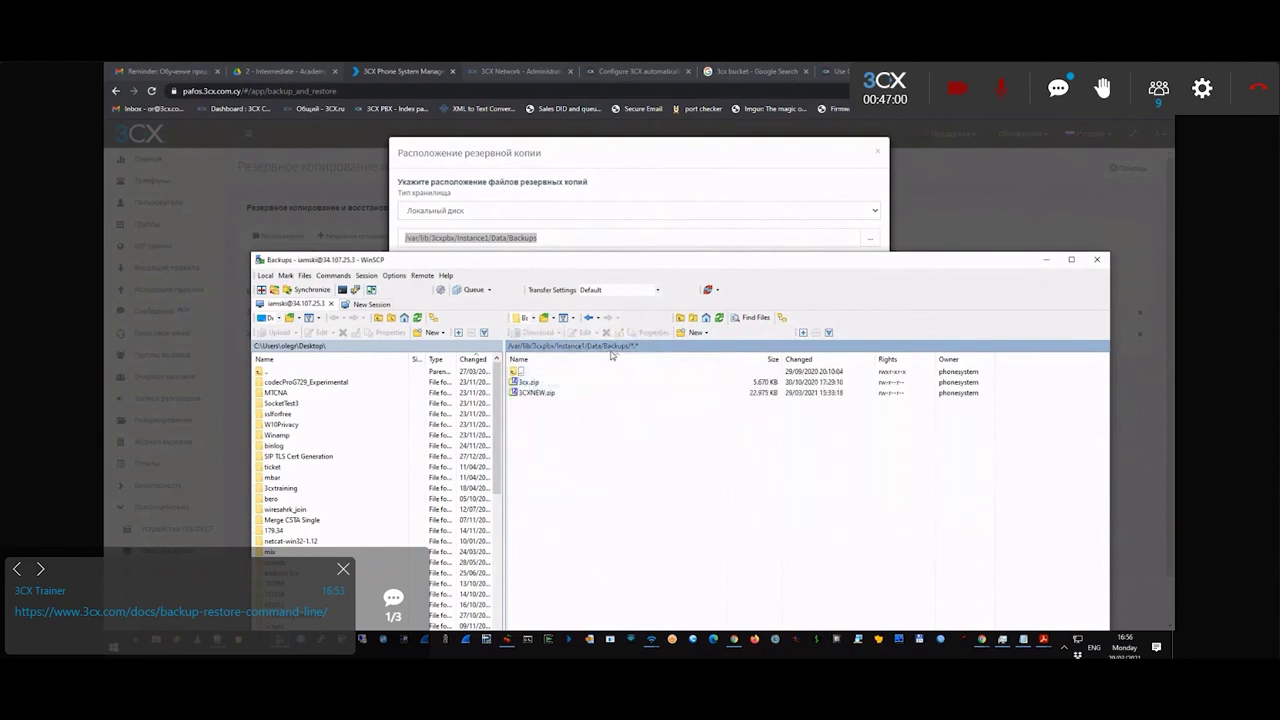
{"action": "left_click_drag", "start_coordinate": [665, 275], "coordinate": [658, 309]}
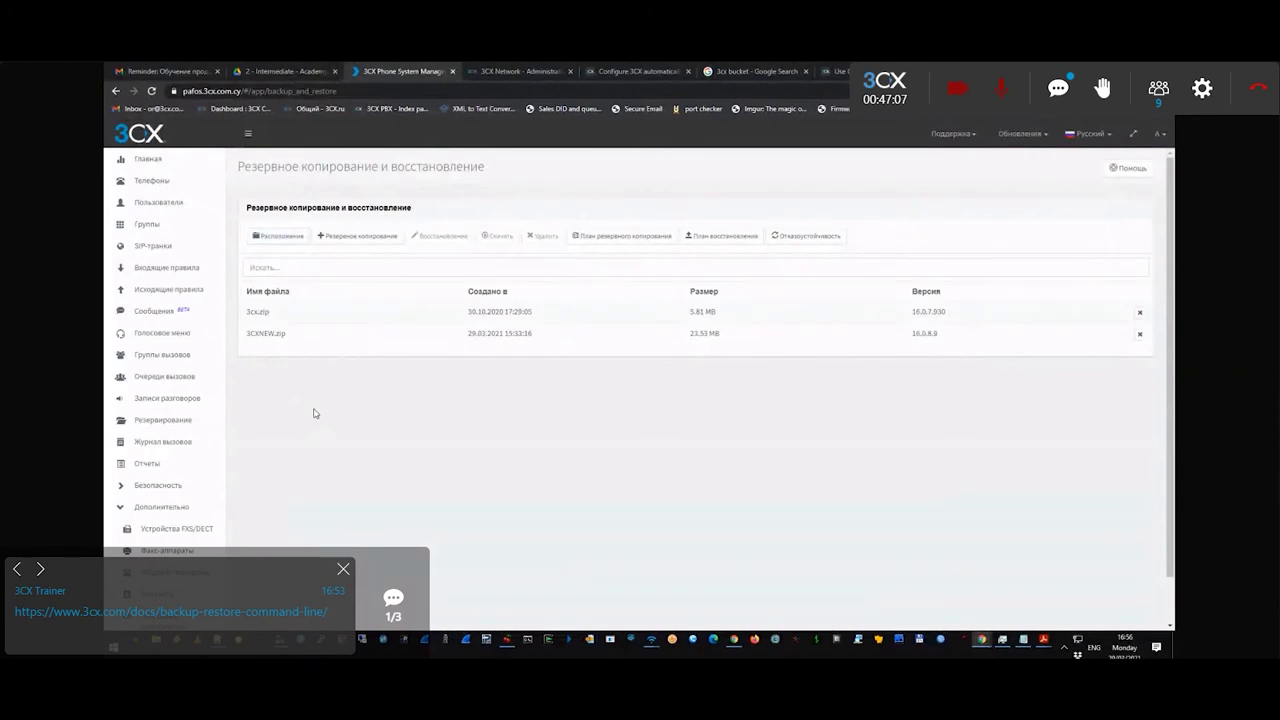
- Create a backup named 3cx_webinar with license key, FQDN and conference info included
{"action": "left_click", "coordinate": [279, 236]}
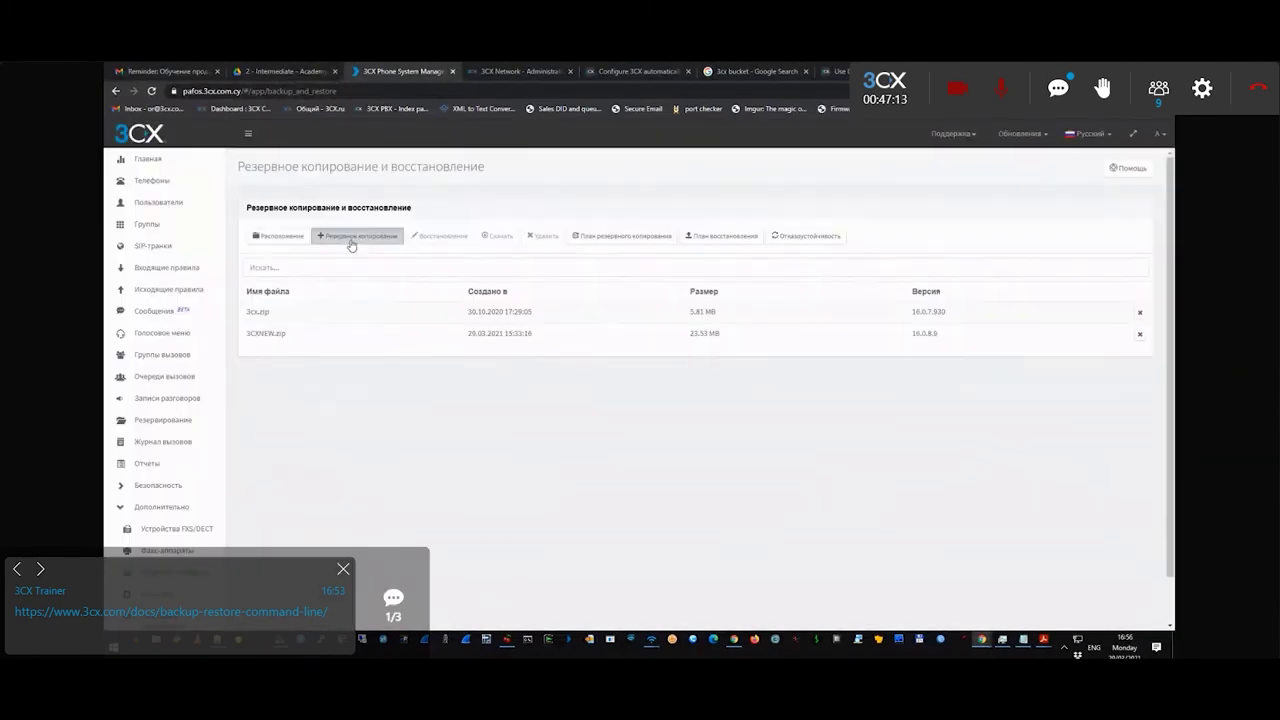
{"action": "left_click", "coordinate": [351, 245]}
{"action": "left_click", "coordinate": [443, 195]}
{"action": "type", "text": "3cx webi"}
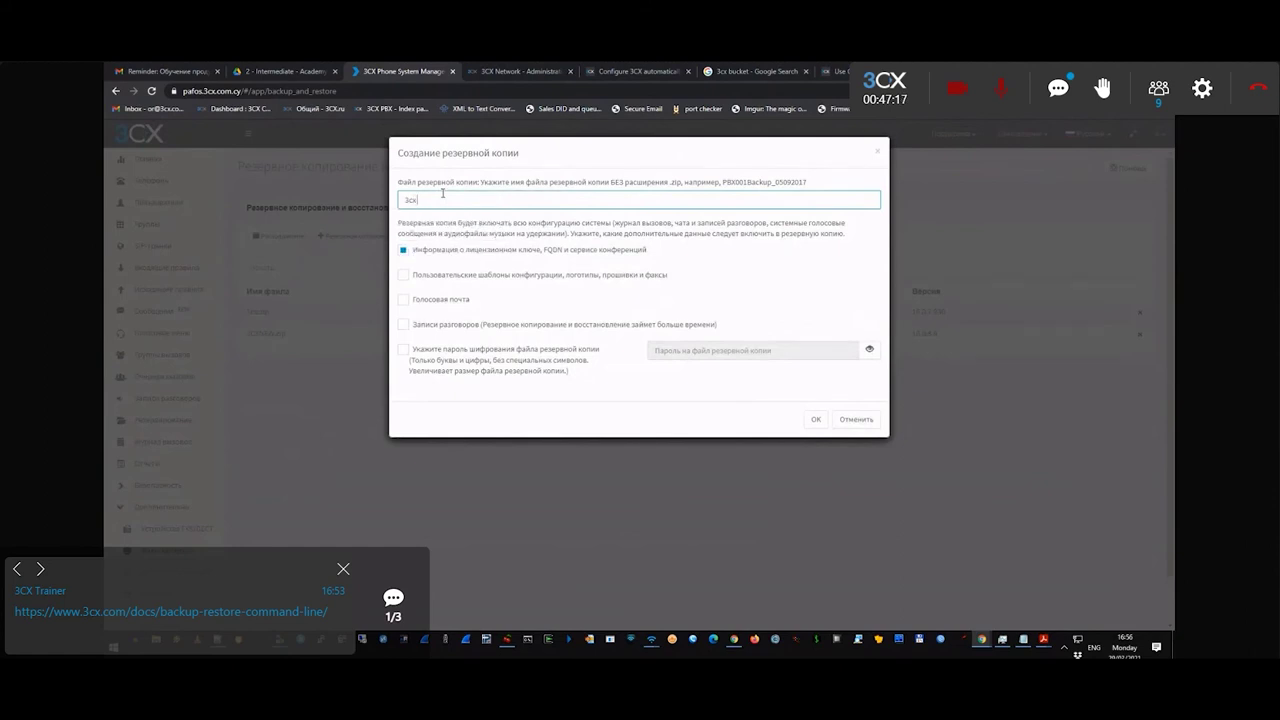
{"action": "key", "text": "BackSpace"}
{"action": "key", "text": "BackSpace"}
{"action": "key", "text": "BackSpace"}
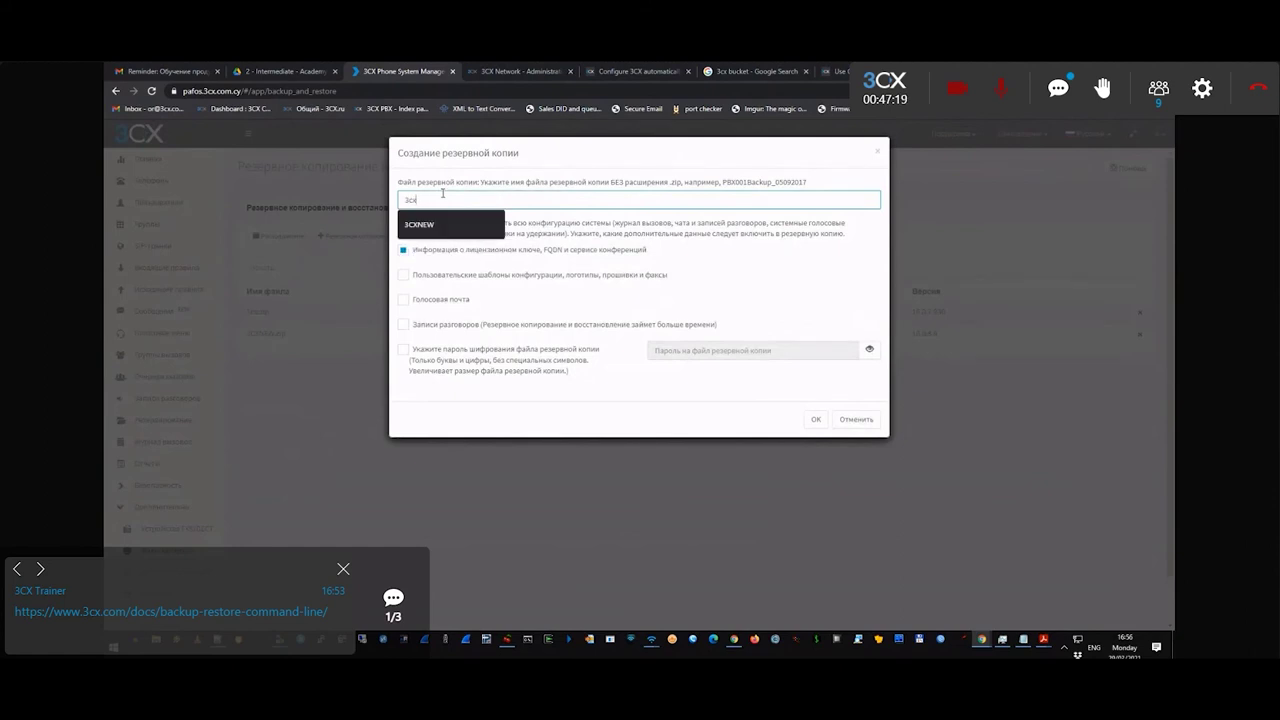
{"action": "type", "text": "_webinar"}
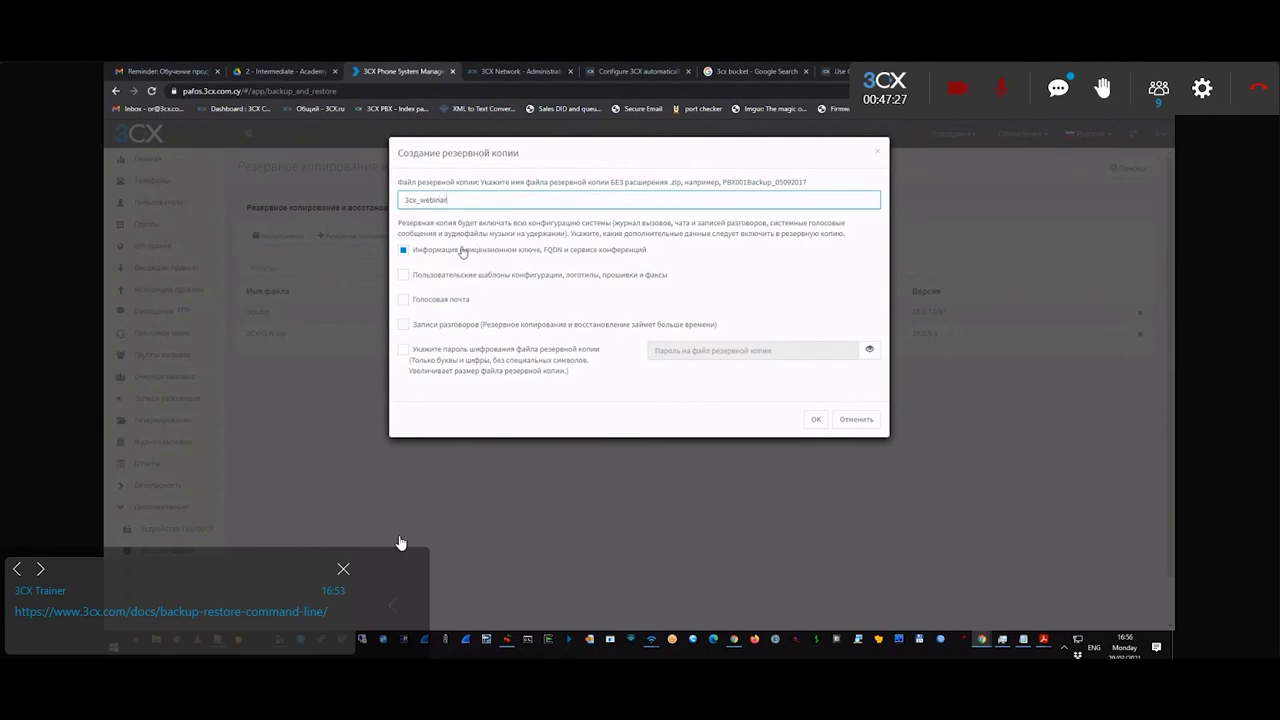
{"action": "left_click", "coordinate": [343, 570]}
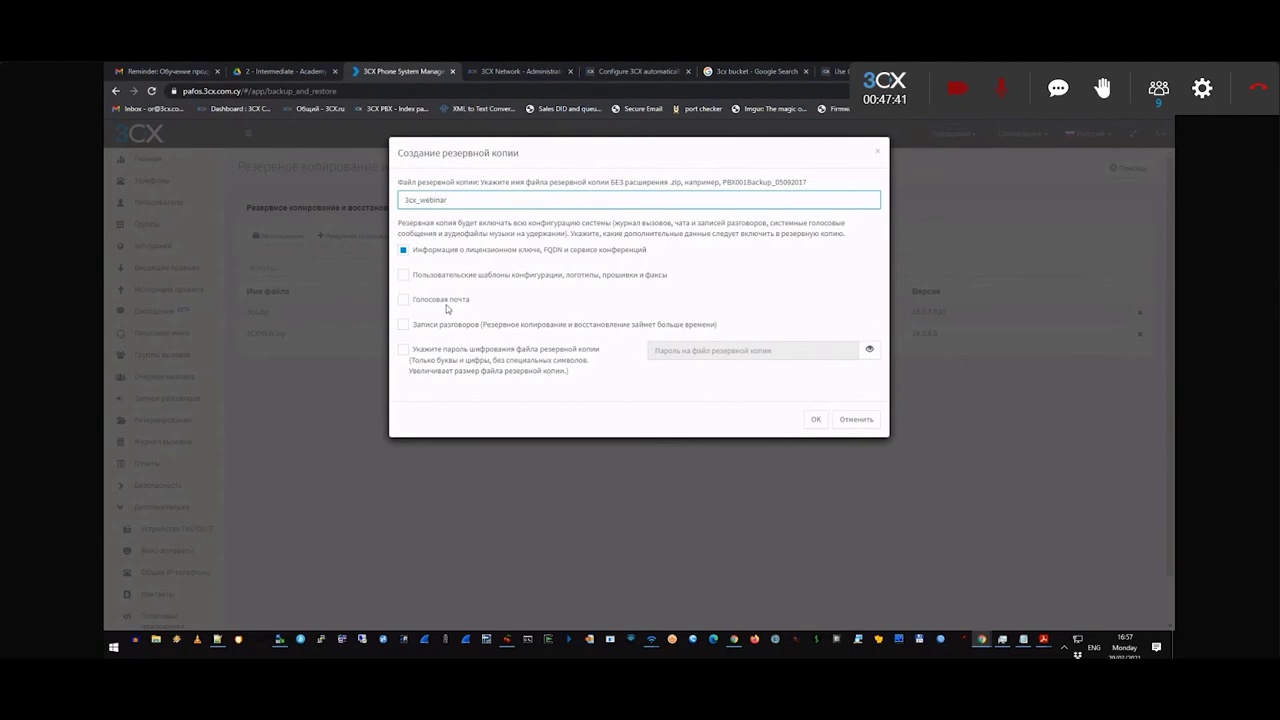
{"action": "left_click", "coordinate": [816, 419]}
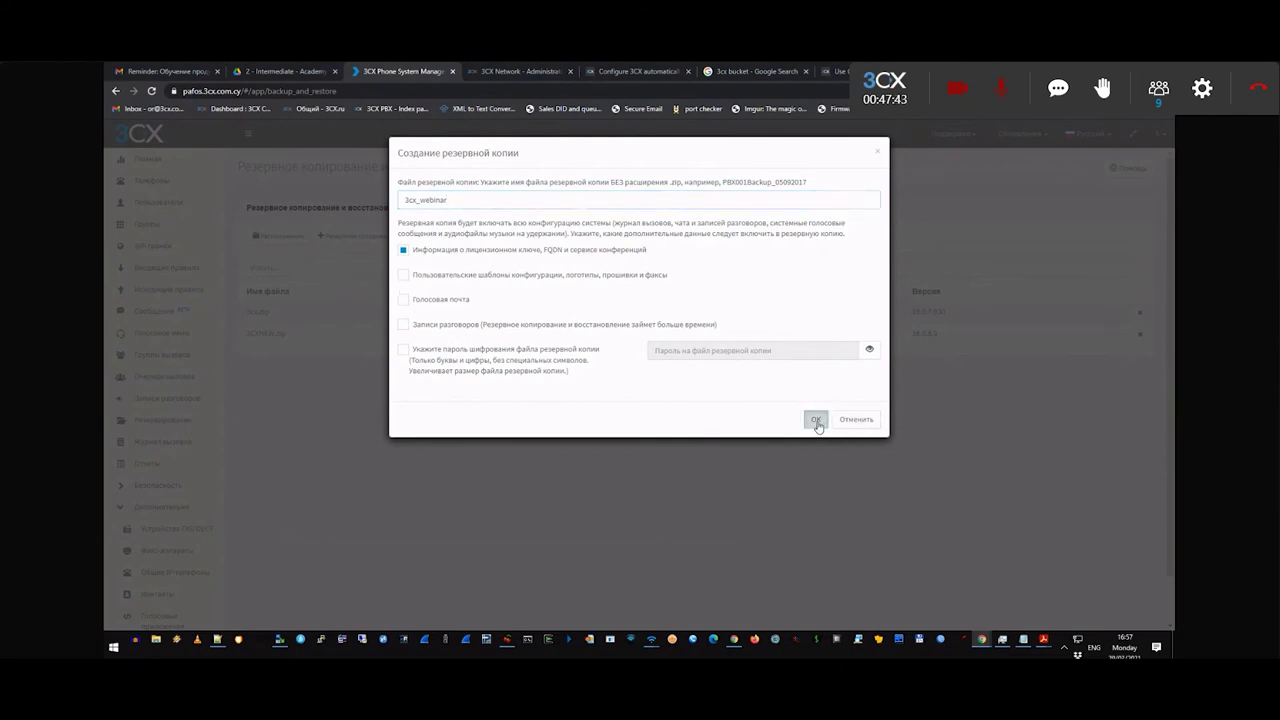
{"action": "left_click", "coordinate": [784, 227]}
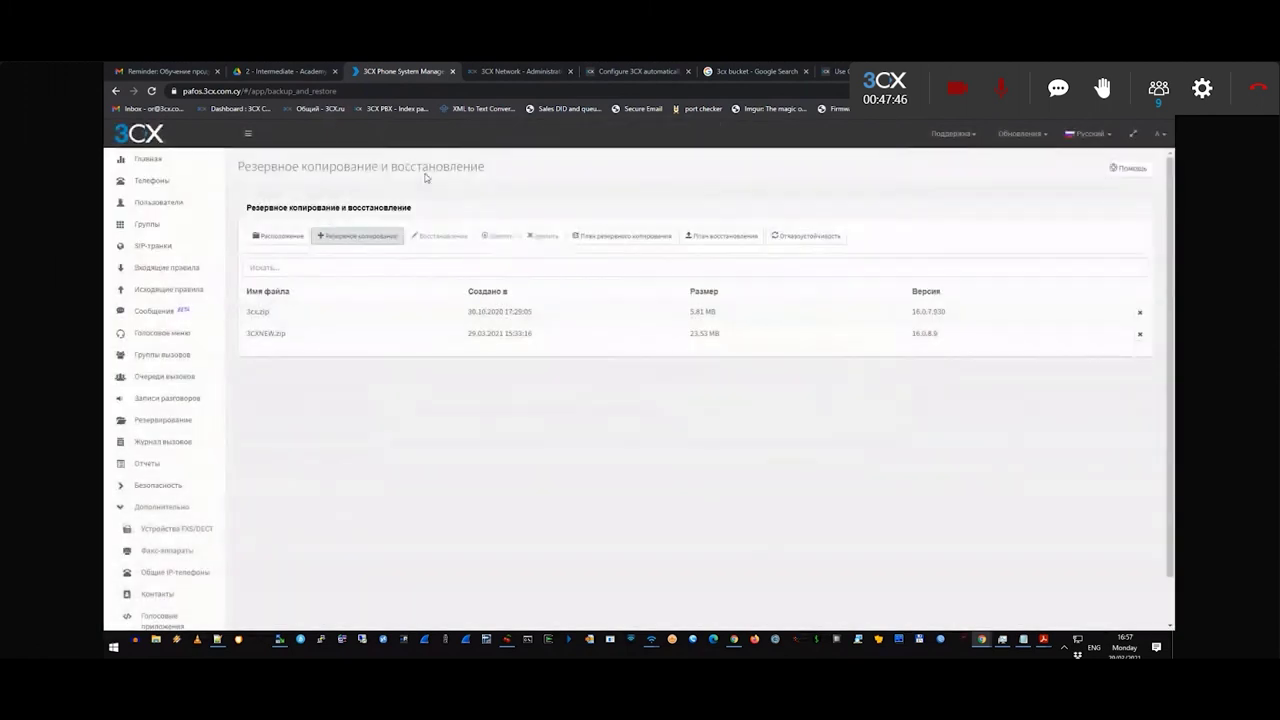
- Reload to show 3cx_webinar.zip at 23,53 MB, then enable scheduled backups
{"action": "left_click", "coordinate": [151, 91]}
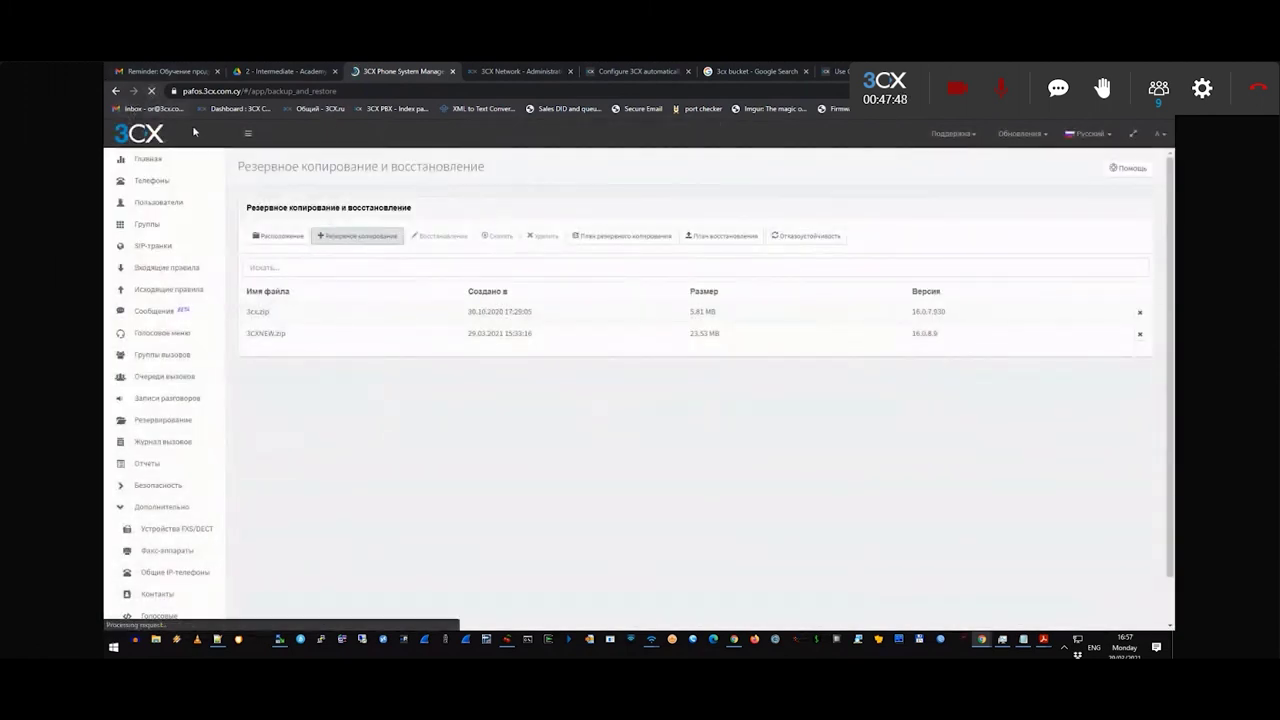
{"action": "key", "text": "F5"}
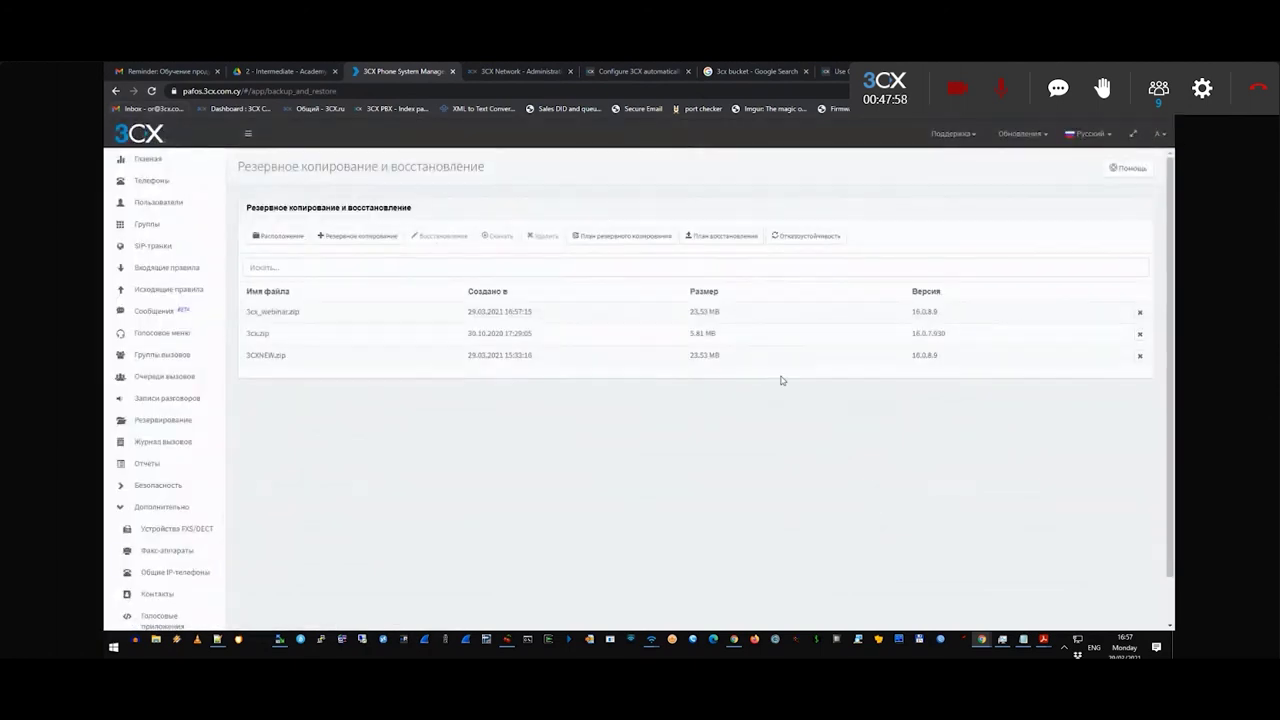
{"action": "left_click_drag", "start_coordinate": [690, 313], "coordinate": [722, 318]}
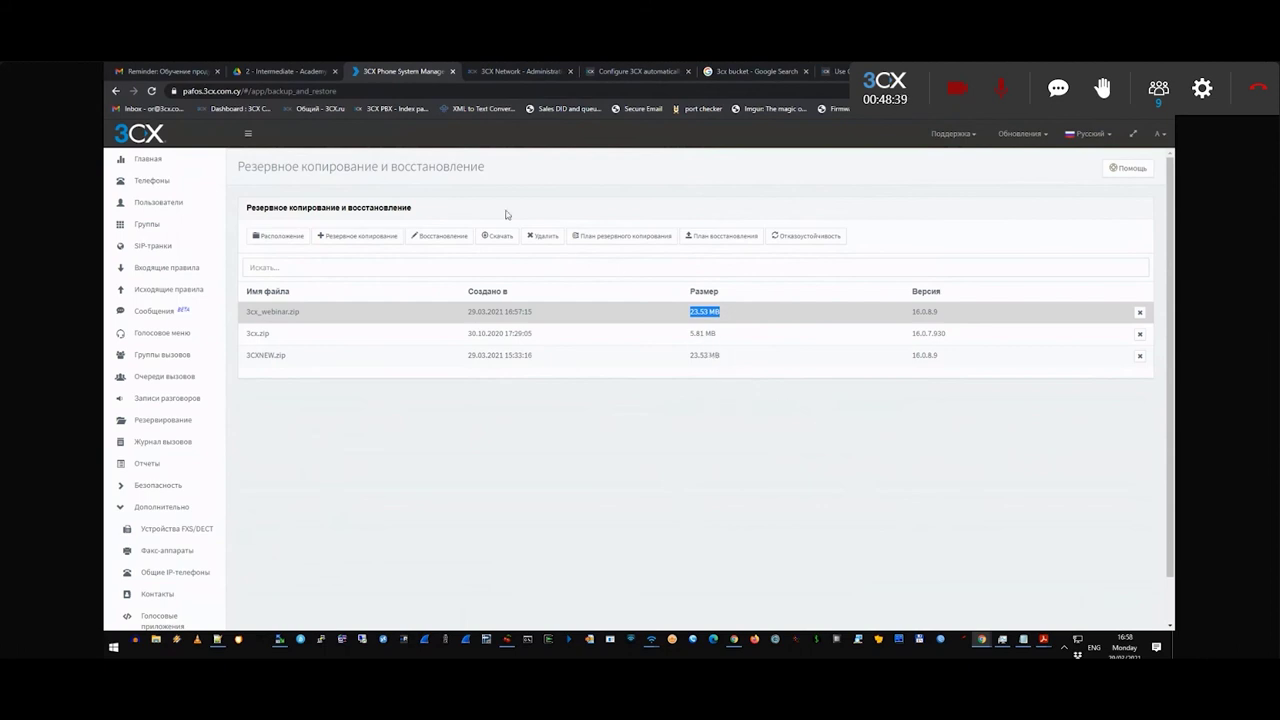
{"action": "left_click", "coordinate": [626, 240]}
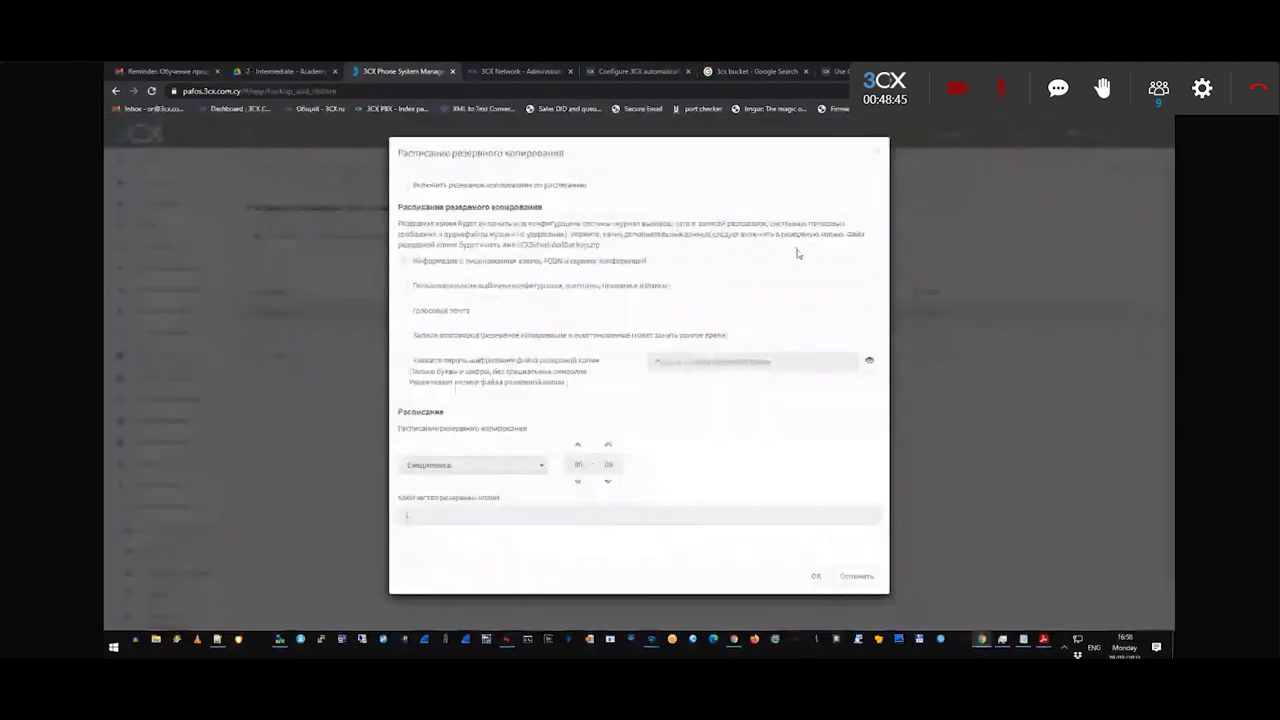
{"action": "left_click", "coordinate": [405, 186]}
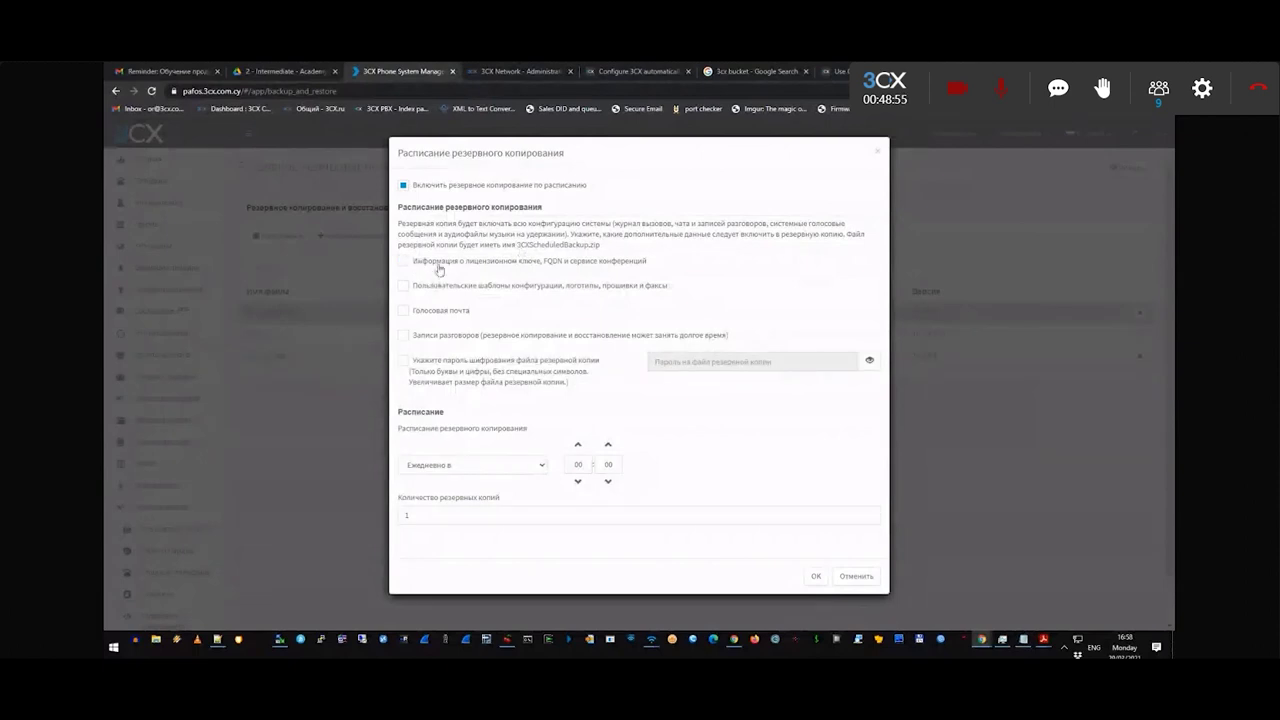
- Toggle schedule contents: license/FQDN off; templates, voicemail and call recordings on
{"action": "left_click", "coordinate": [439, 290]}
{"action": "left_click", "coordinate": [440, 312]}
{"action": "left_click", "coordinate": [455, 256]}
{"action": "left_click", "coordinate": [431, 336]}
- Try weekly then daily frequency, cancel the schedule dialog, and open a new browser tab
{"action": "left_click", "coordinate": [466, 466]}
{"action": "left_click", "coordinate": [486, 493]}
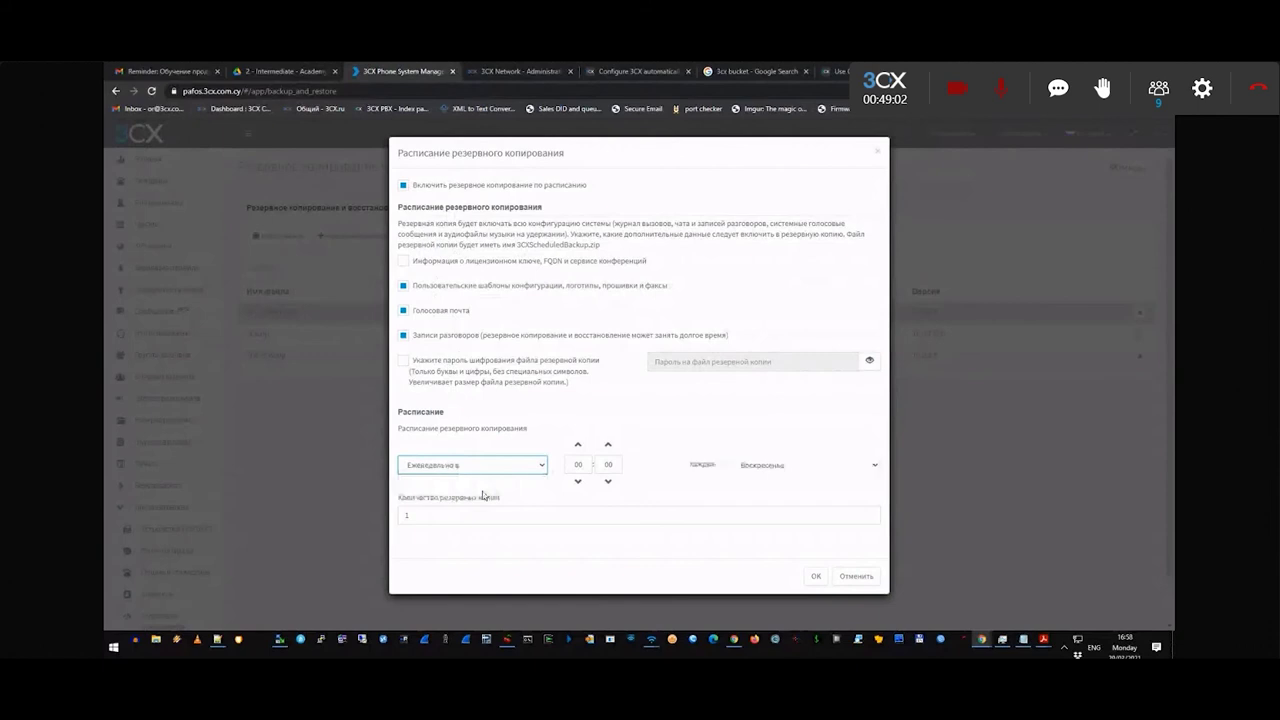
{"action": "left_click", "coordinate": [436, 468]}
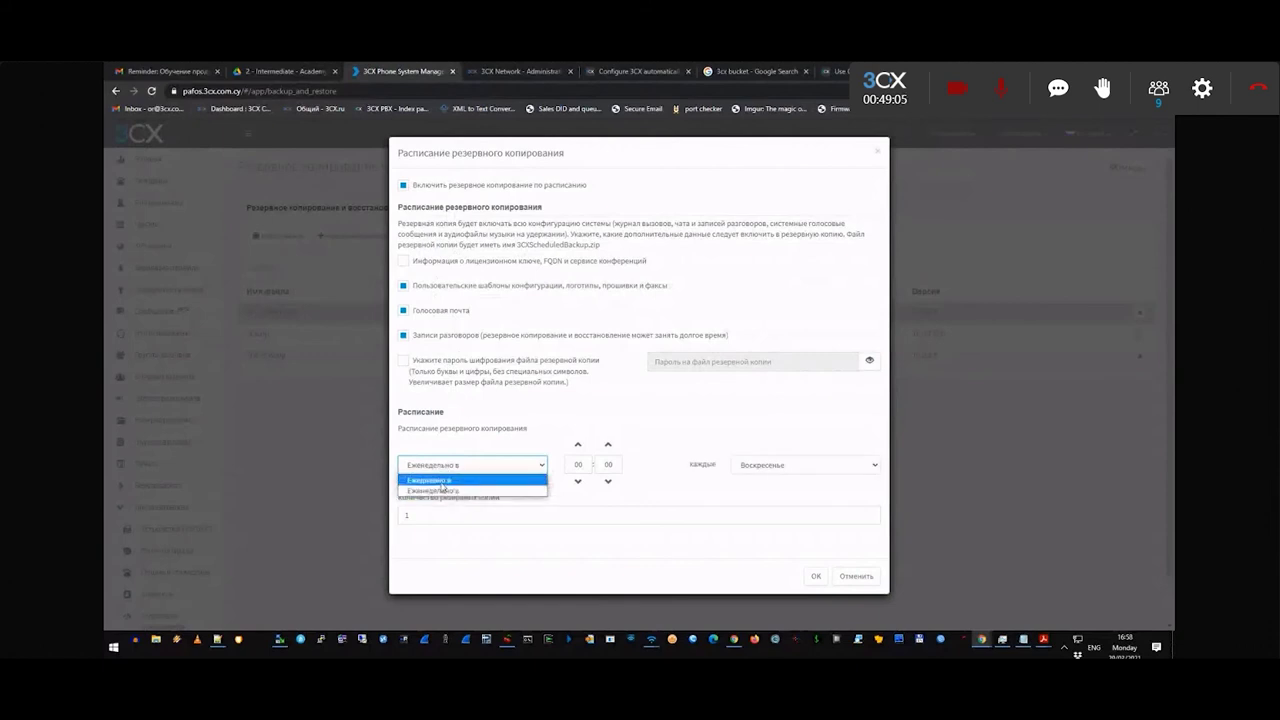
{"action": "left_click", "coordinate": [443, 481]}
{"action": "double_click", "coordinate": [457, 510]}
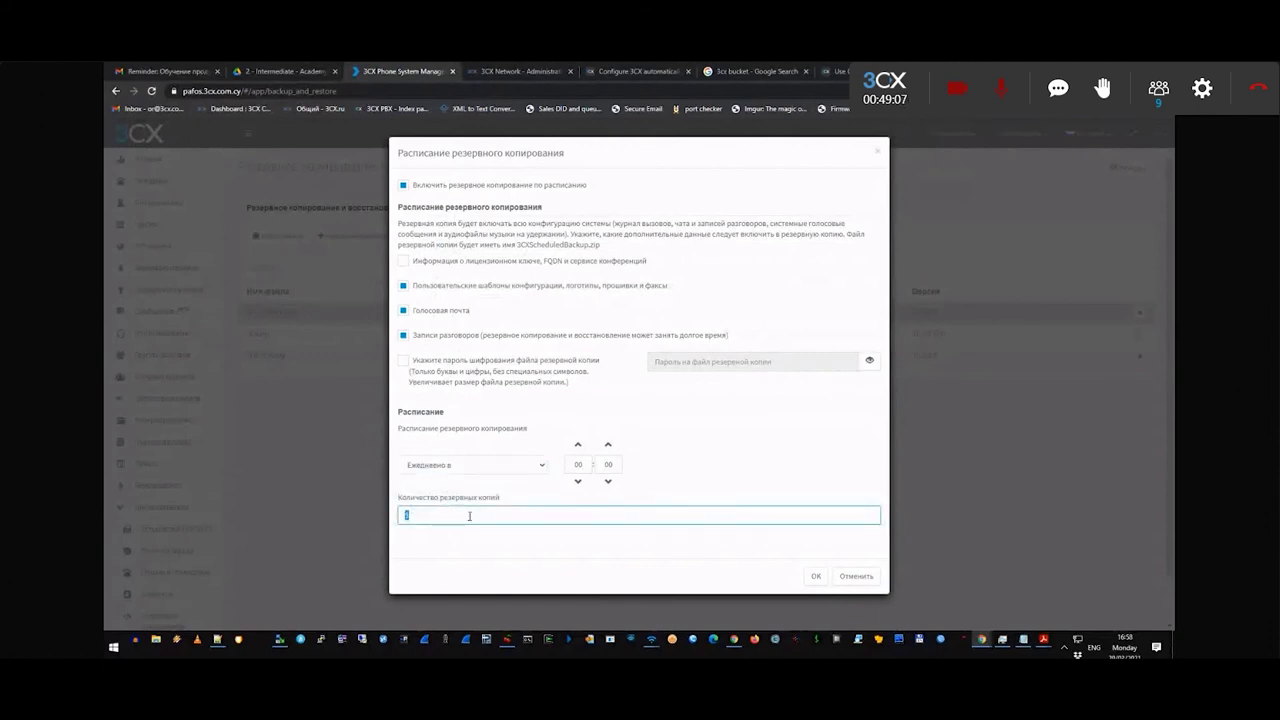
{"action": "left_click", "coordinate": [855, 576]}
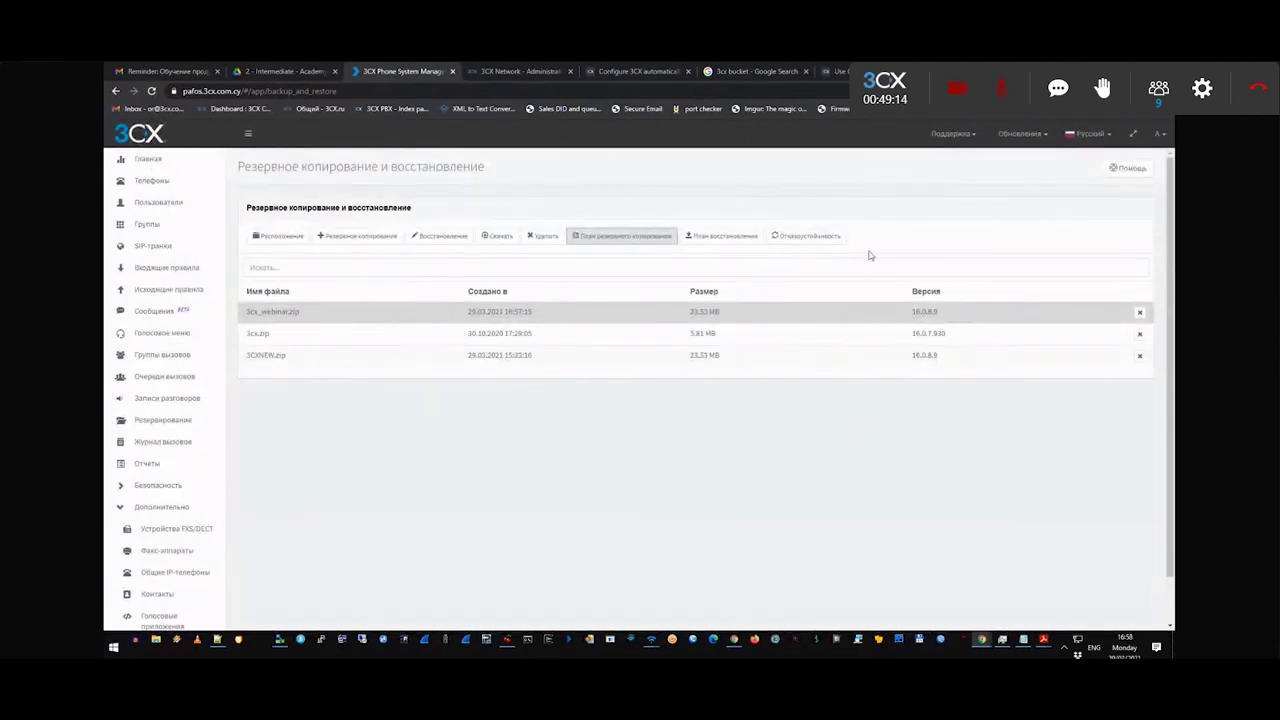
{"action": "key", "text": "ctrl+t"}
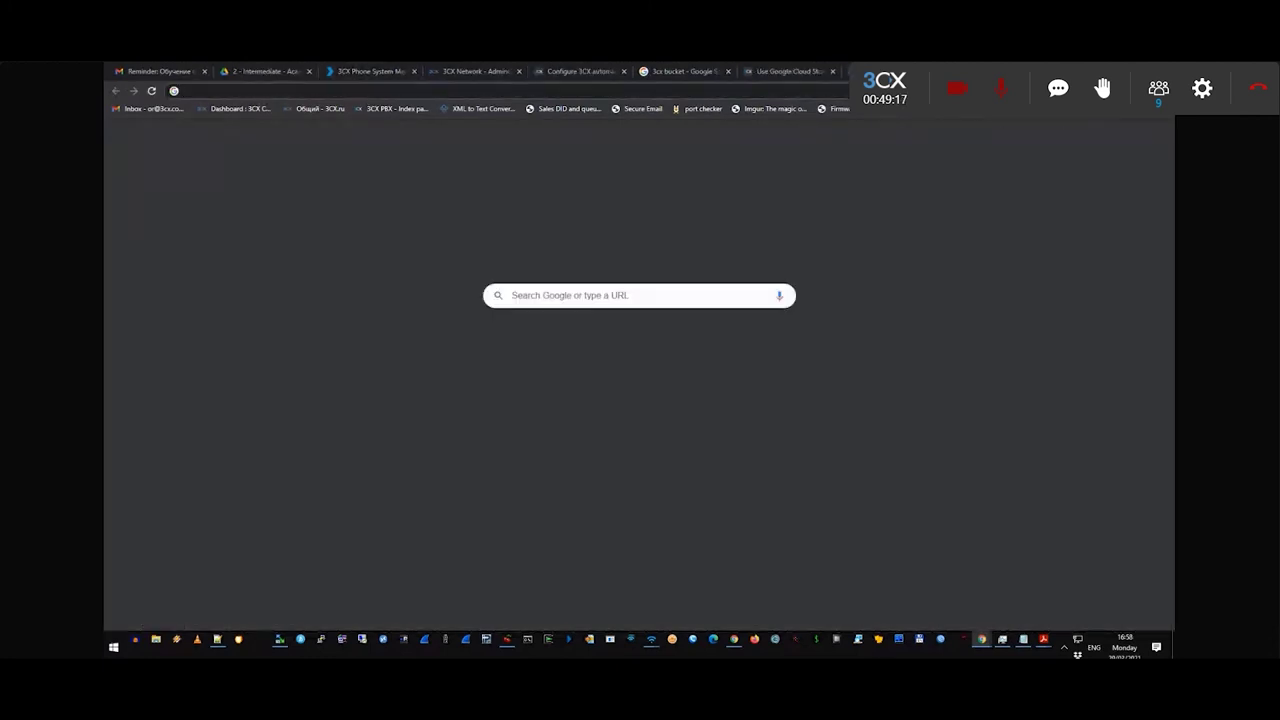
- Search '3cx failover' and read the Configuring the Active and Passive Servers section
{"action": "type", "text": "3cx fa"}
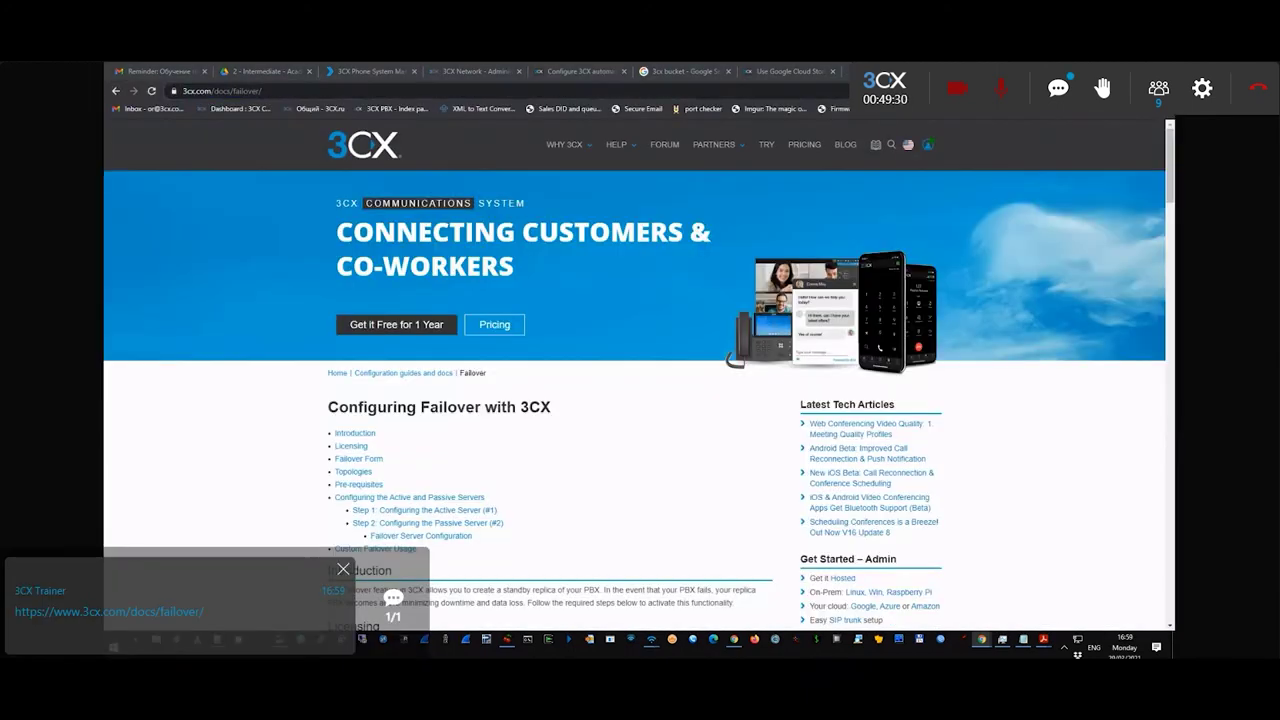
{"action": "scroll", "coordinate": [503, 475], "scroll_direction": "down", "scroll_amount": 1}
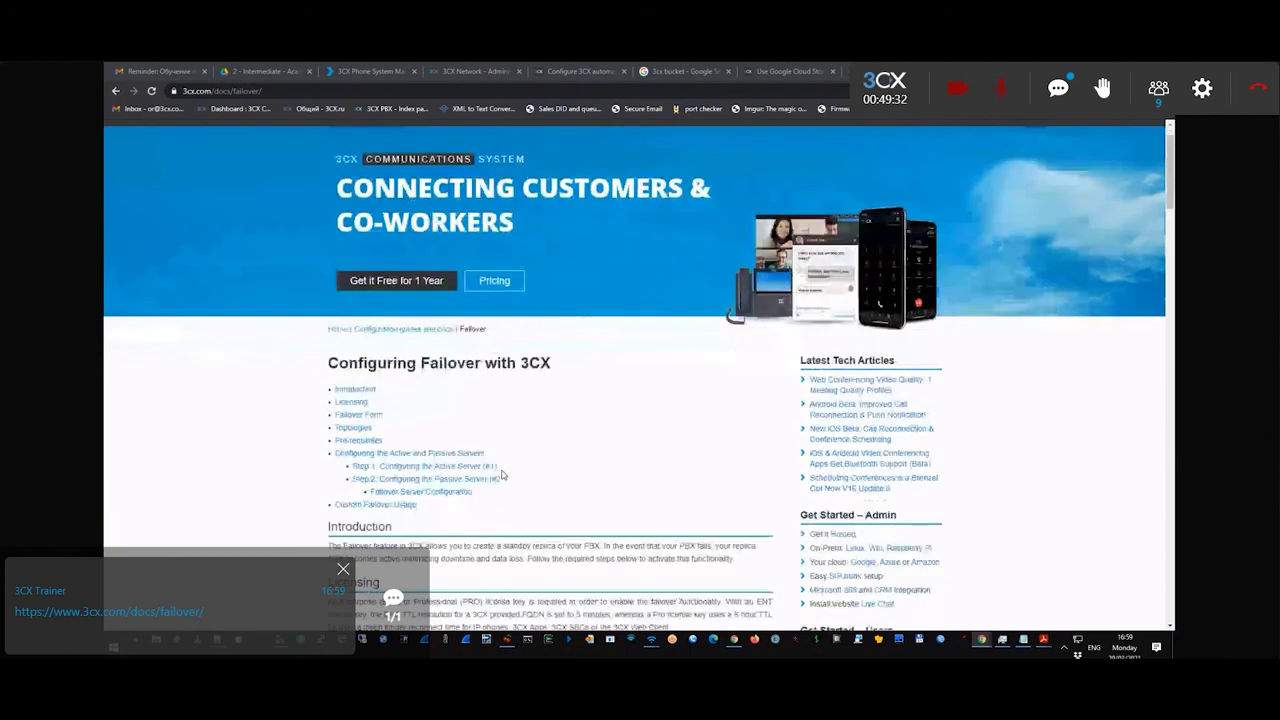
{"action": "left_click", "coordinate": [495, 467]}
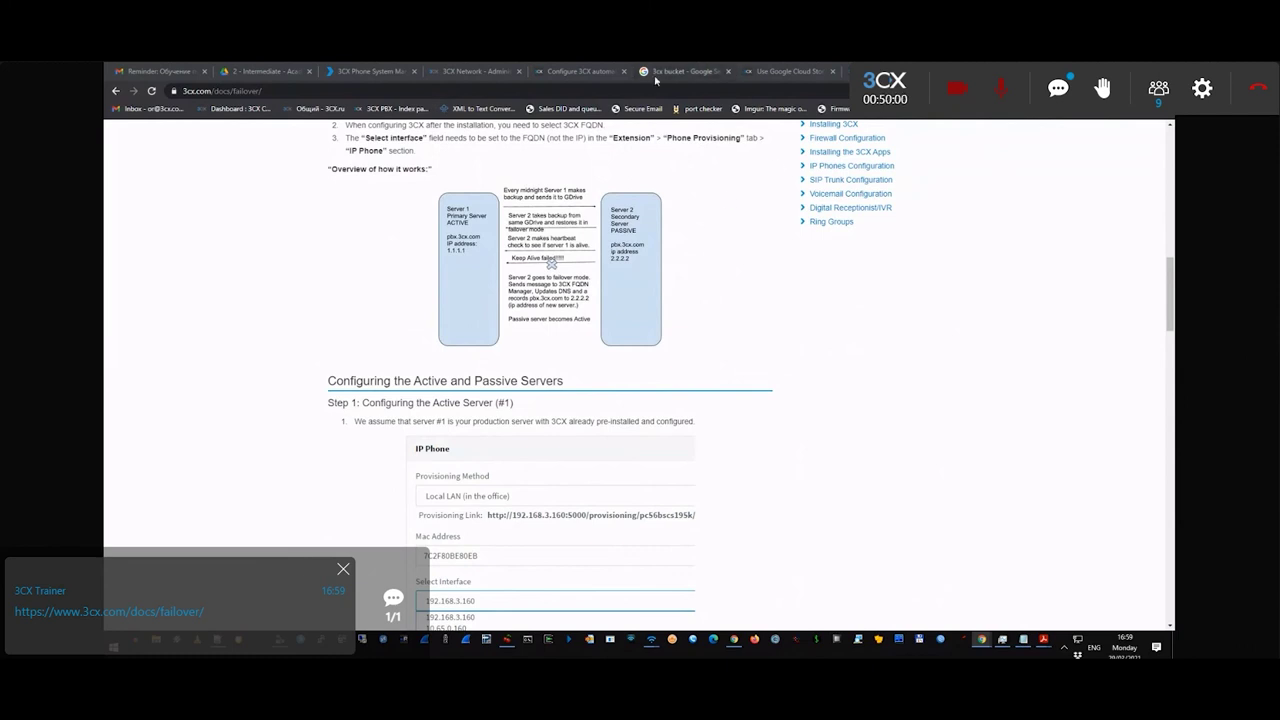
{"action": "left_click", "coordinate": [375, 71]}
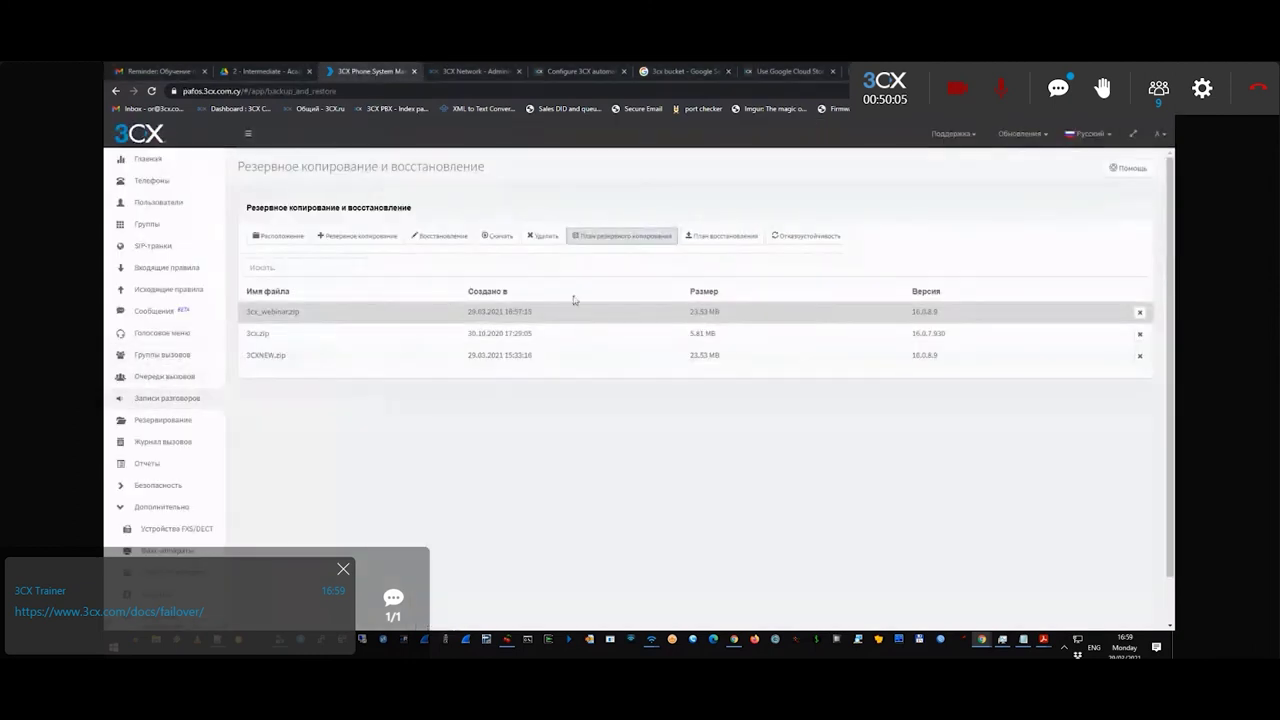
- Enable failover and set this server's role to Резервный (standby)
{"action": "left_click", "coordinate": [812, 240]}
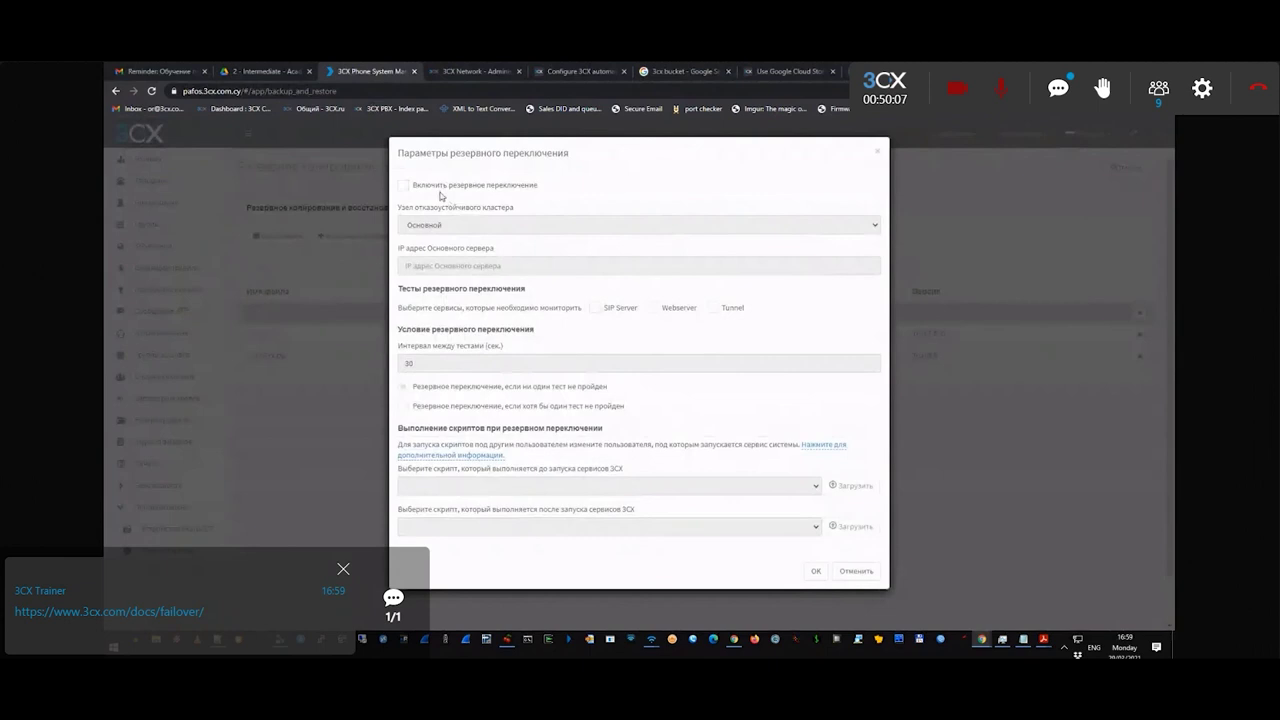
{"action": "left_click", "coordinate": [432, 188]}
{"action": "left_click", "coordinate": [474, 230]}
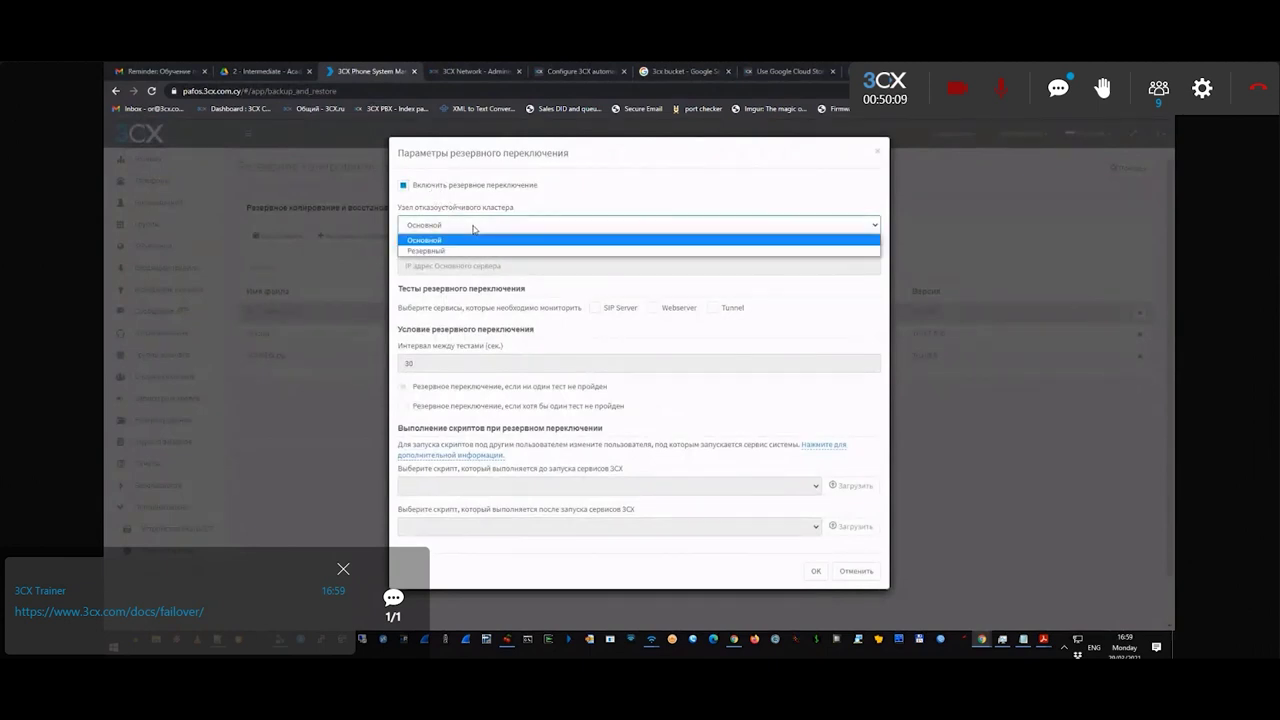
{"action": "left_click", "coordinate": [458, 251]}
{"action": "left_click", "coordinate": [430, 267]}
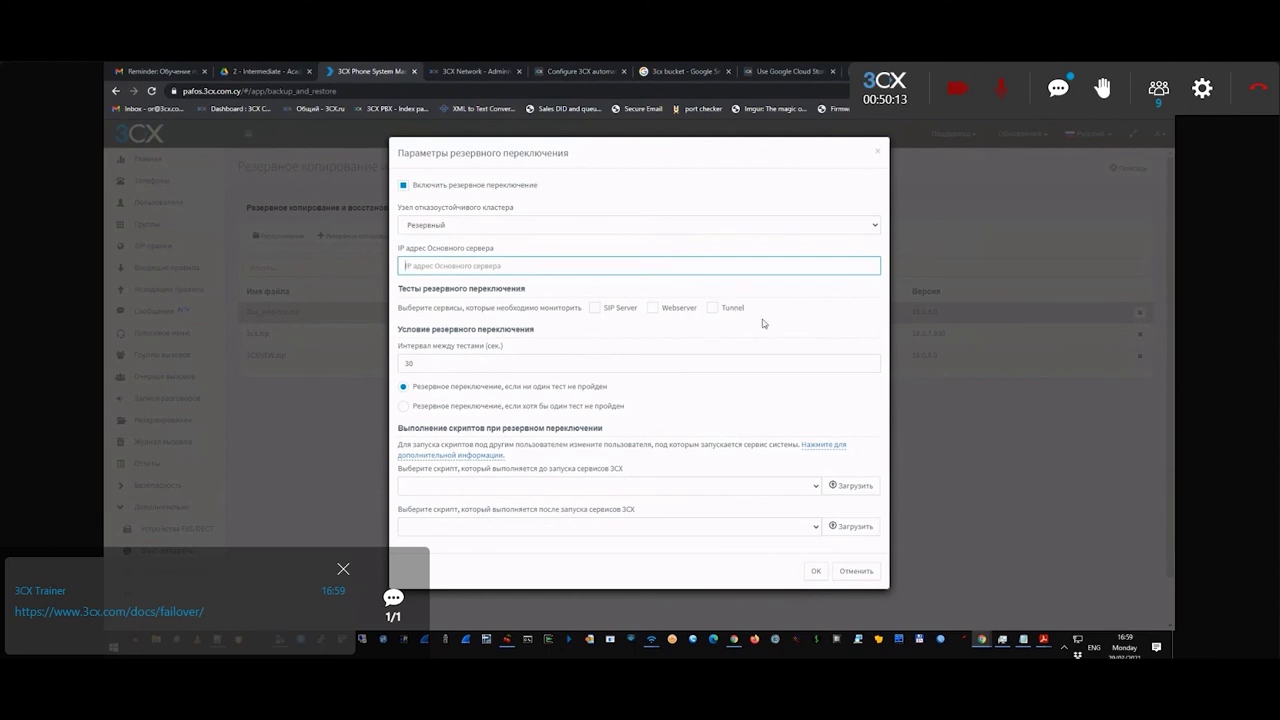
{"action": "left_click_drag", "start_coordinate": [399, 291], "coordinate": [582, 310]}
{"action": "left_click", "coordinate": [541, 326]}
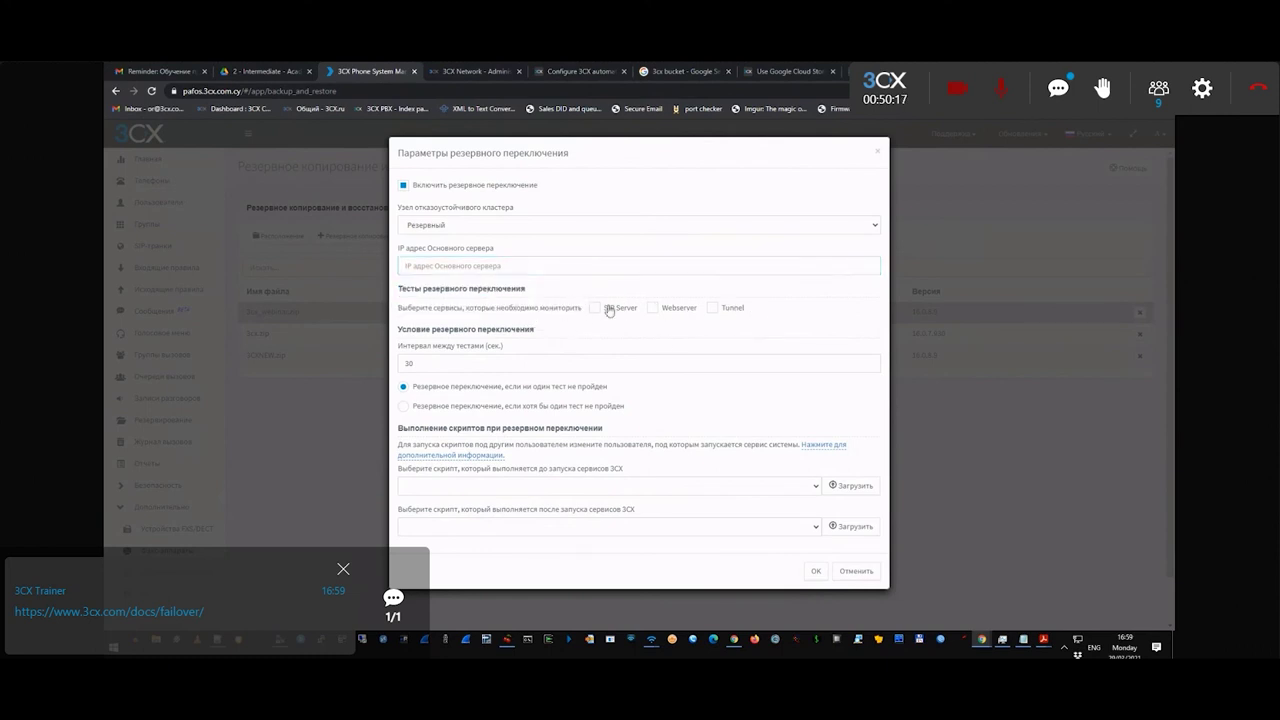
- Tick SIP Server and Webserver monitoring, then cancel the failover settings unsaved
{"action": "left_click", "coordinate": [593, 308]}
{"action": "left_click", "coordinate": [672, 312]}
{"action": "left_click_drag", "start_coordinate": [437, 408], "coordinate": [640, 415]}
{"action": "double_click", "coordinate": [407, 363]}
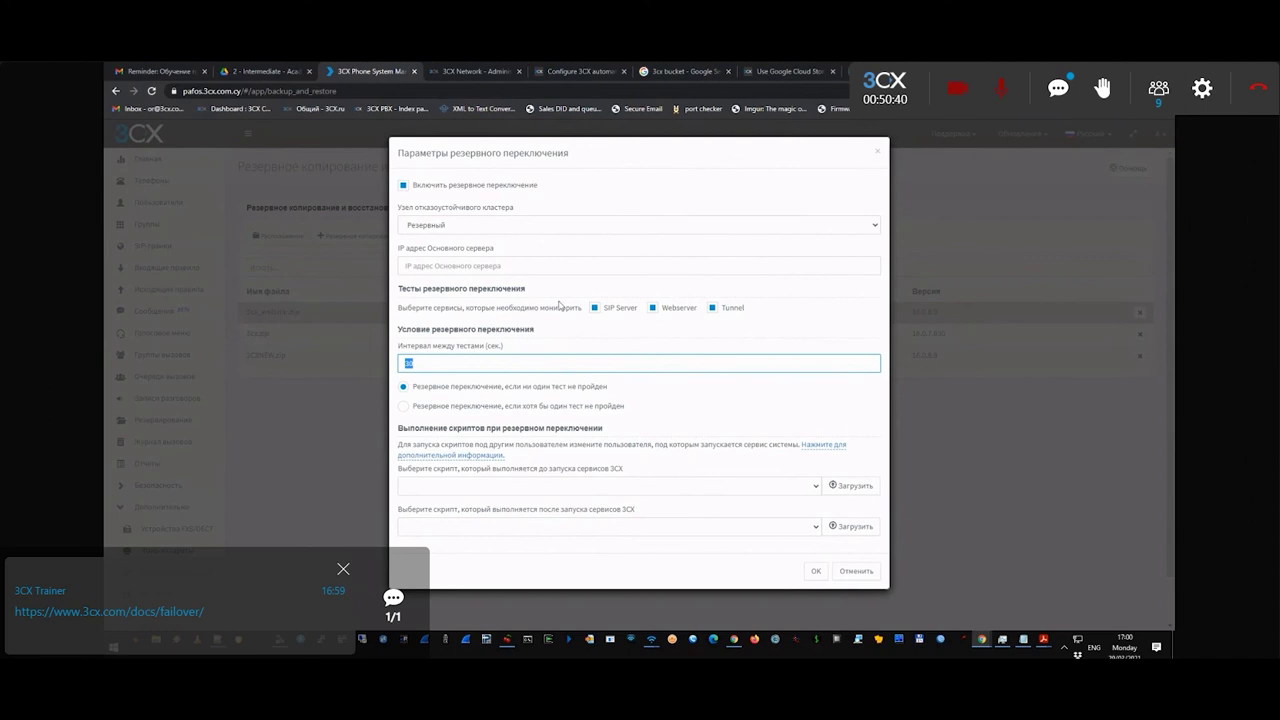
{"action": "left_click", "coordinate": [855, 585]}
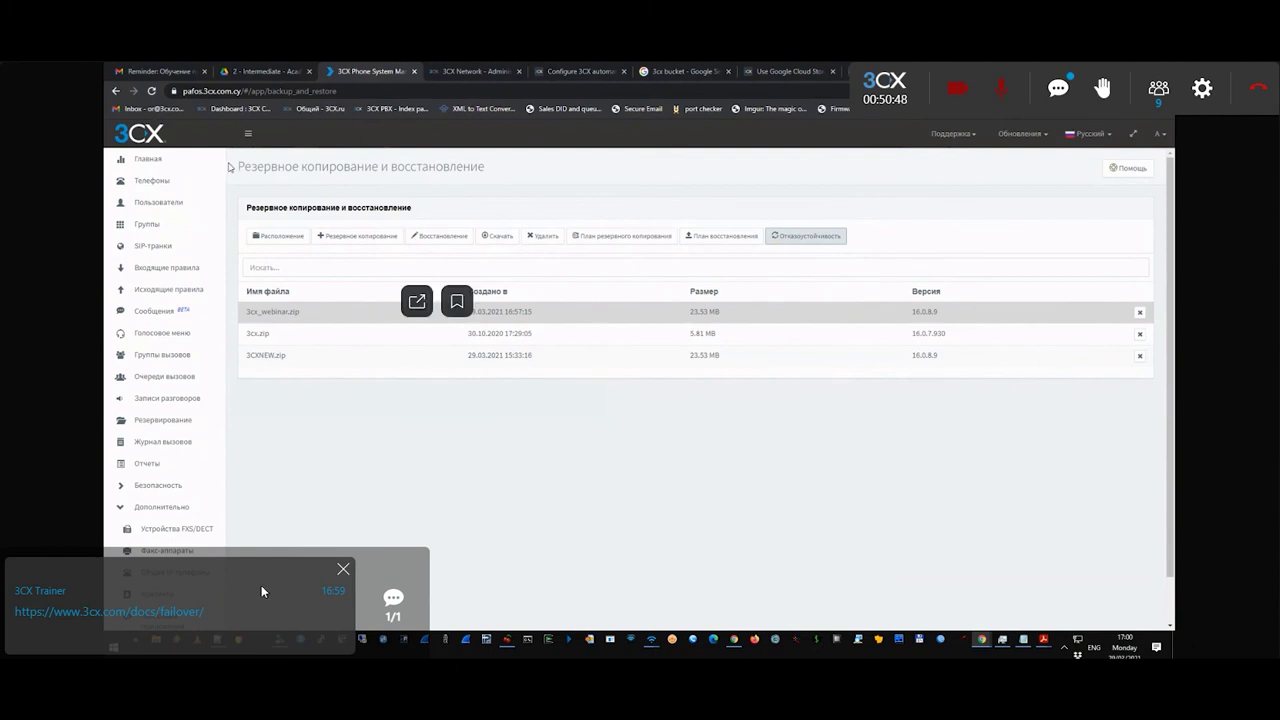
- Dismiss the chat popup and go from the dashboard to the 3CX services list
{"action": "left_click", "coordinate": [343, 569]}
{"action": "left_click", "coordinate": [148, 159]}
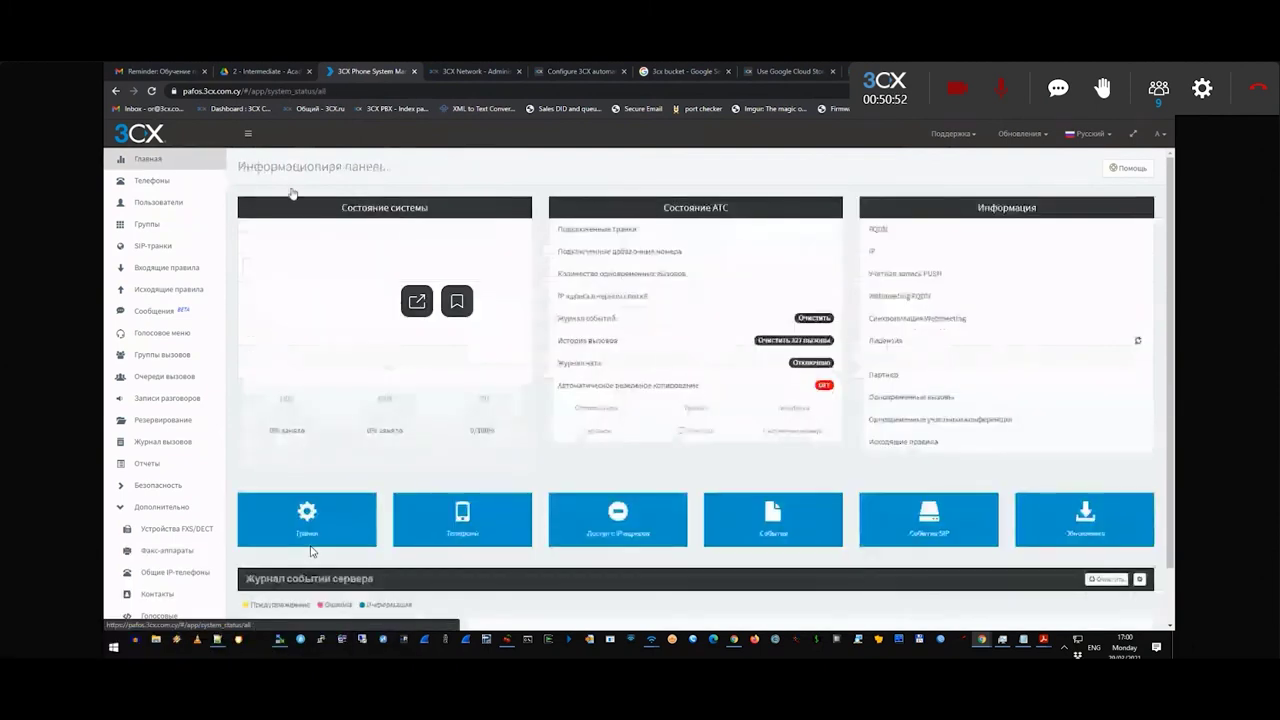
{"action": "left_click", "coordinate": [621, 456]}
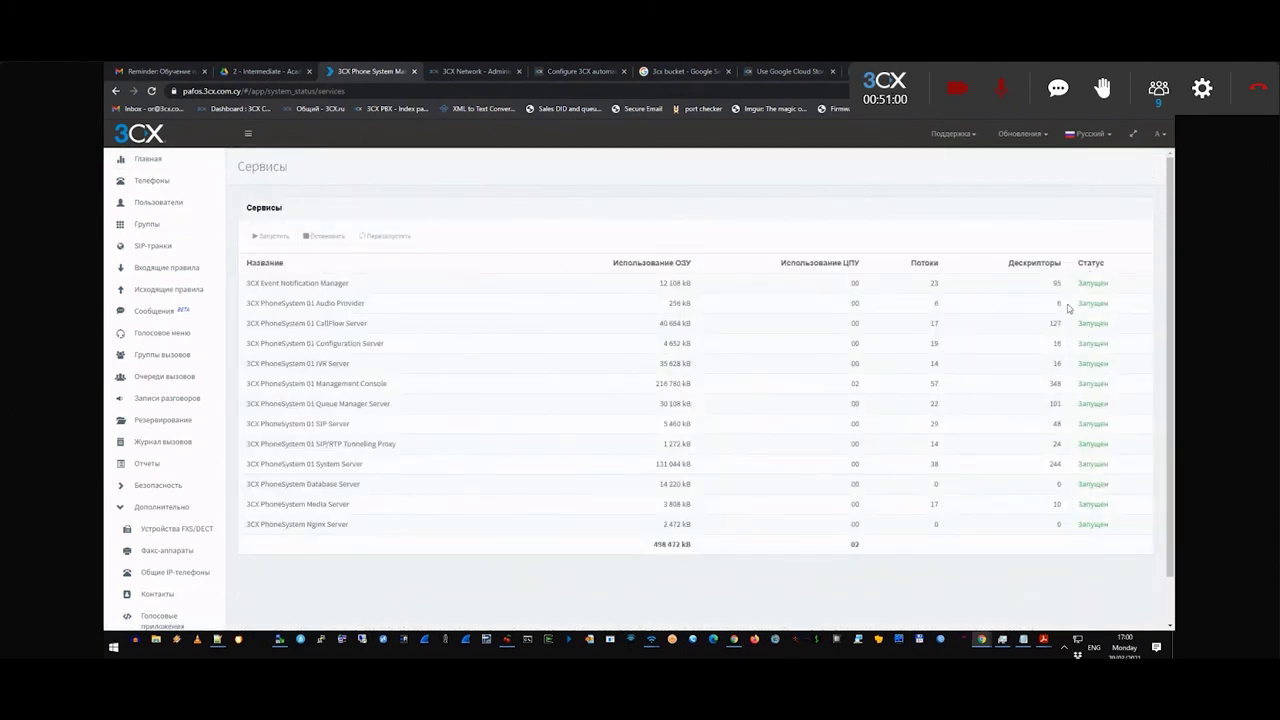
- Highlight the Nginx, Database, Management Console and Event Notification Manager service rows
{"action": "left_click_drag", "start_coordinate": [258, 522], "coordinate": [351, 528]}
{"action": "left_click_drag", "start_coordinate": [246, 486], "coordinate": [366, 492]}
{"action": "left_click_drag", "start_coordinate": [246, 386], "coordinate": [388, 388]}
{"action": "left_click_drag", "start_coordinate": [249, 283], "coordinate": [349, 284]}
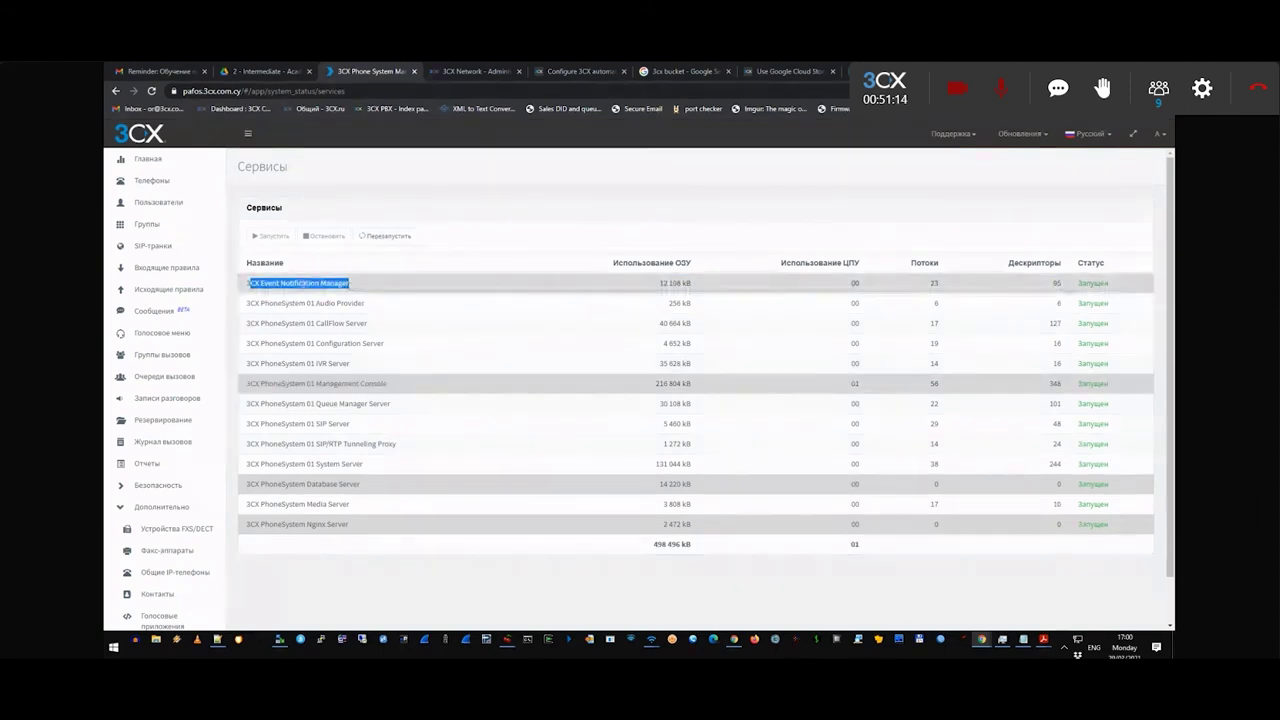
{"action": "left_click", "coordinate": [255, 284]}
{"action": "left_click_drag", "start_coordinate": [249, 284], "coordinate": [355, 285]}
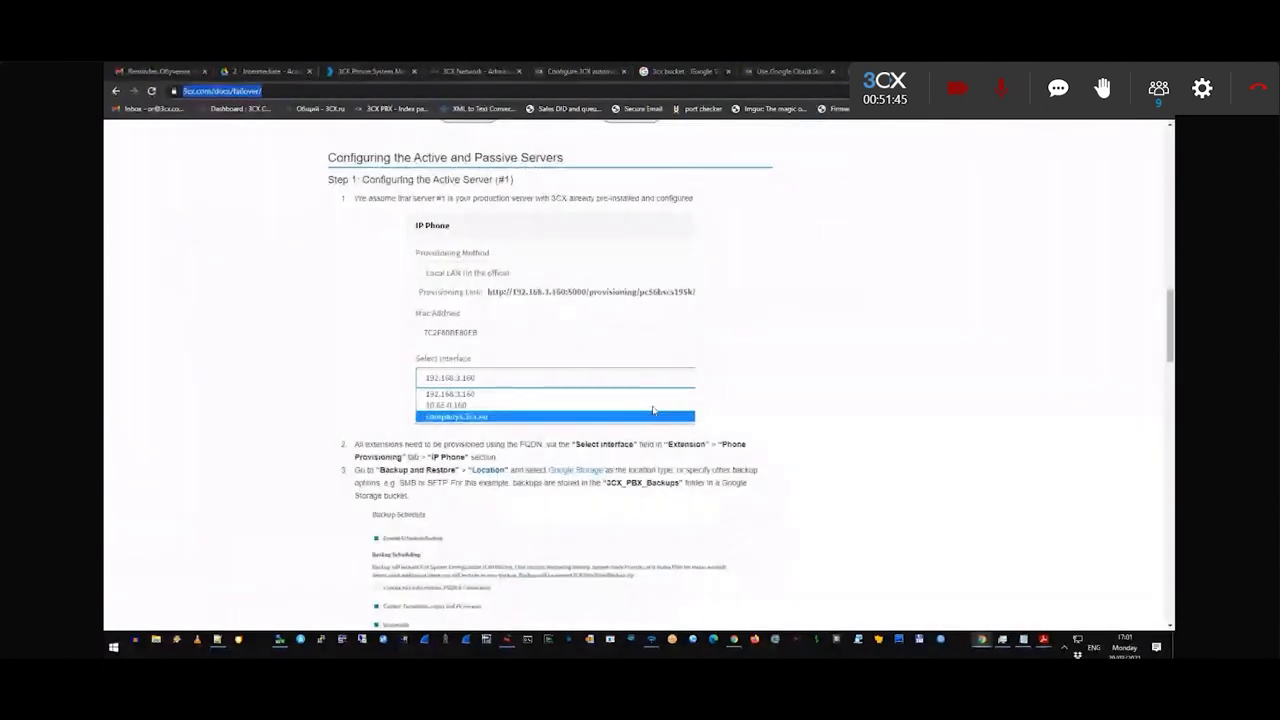
{"action": "scroll", "coordinate": [653, 410], "scroll_direction": "down", "scroll_amount": 2}
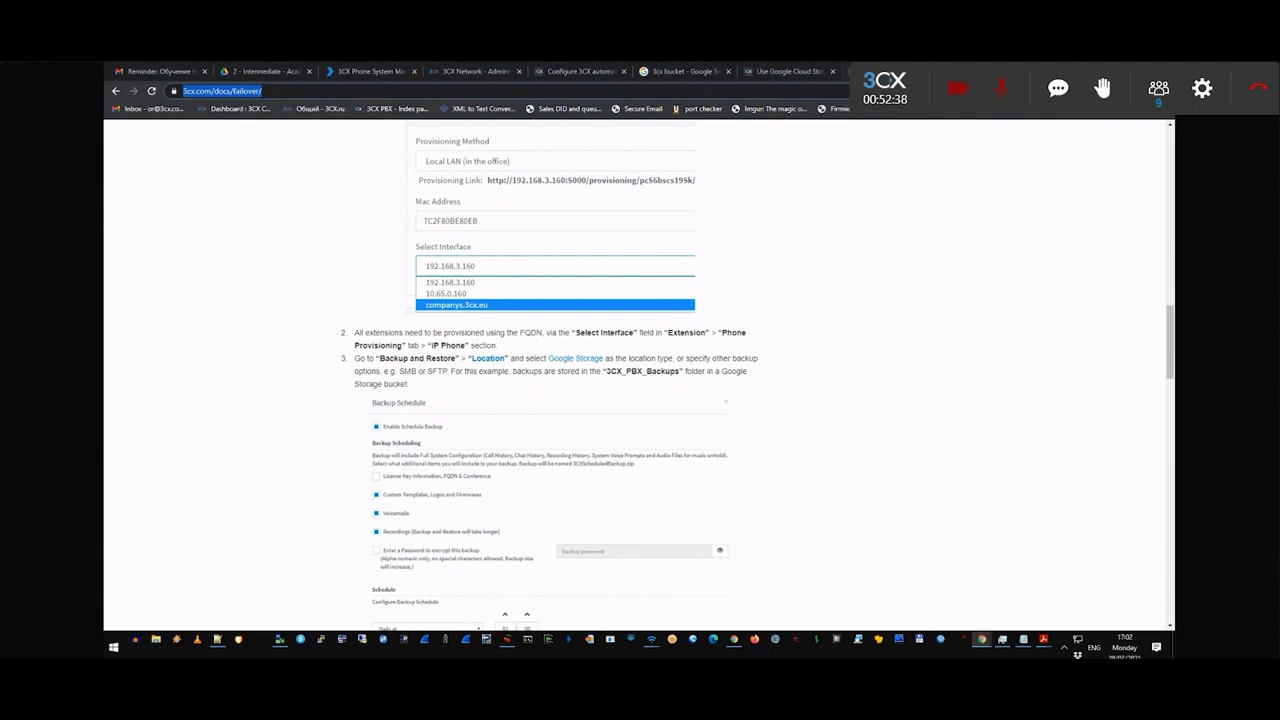
- Look over the backup command-line docs tab, then return to the 3CX services page
{"action": "key", "text": "ctrl+Tab"}
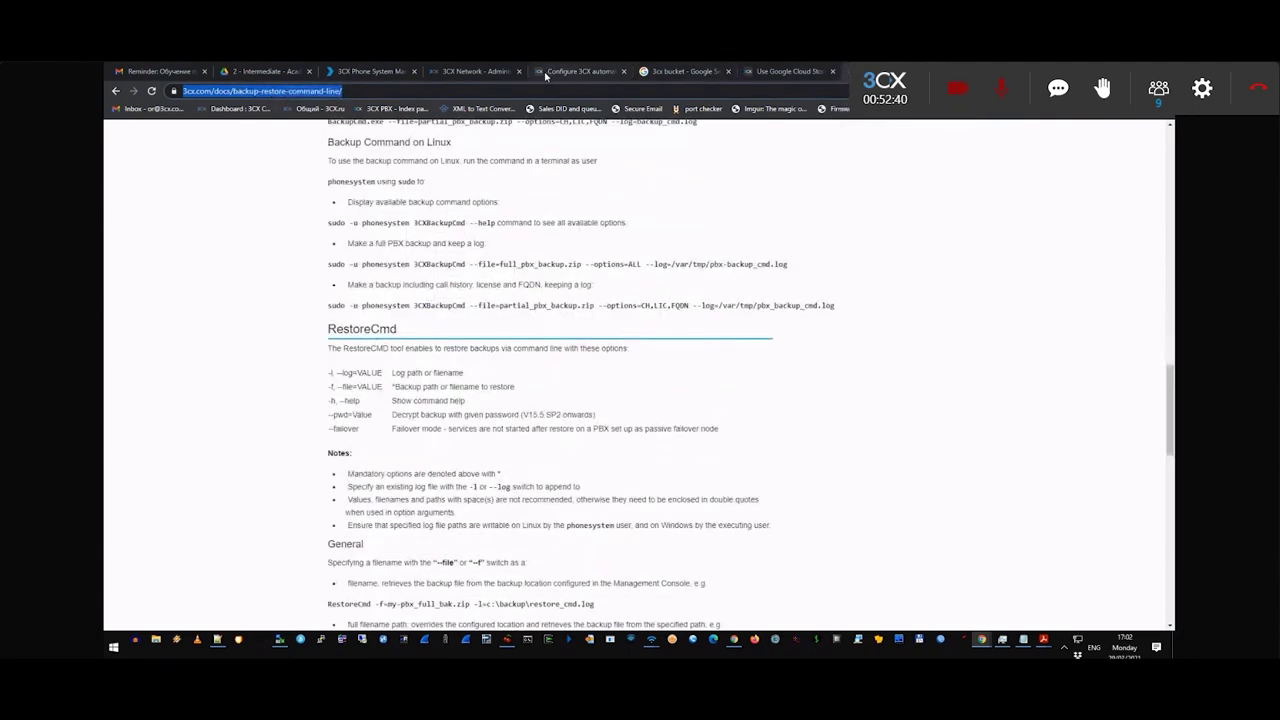
{"action": "left_click", "coordinate": [371, 76]}
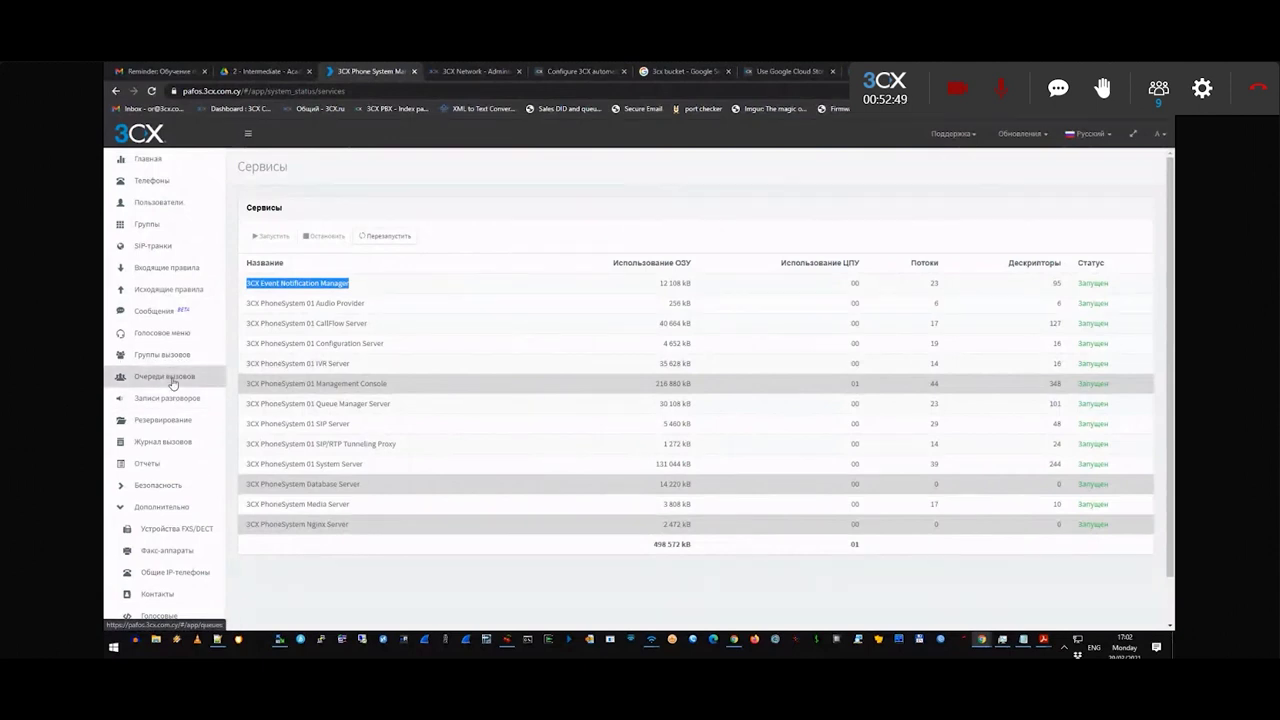
- On the Резервирование page, view the backup schedule, cancel it, and open the restore schedule
{"action": "left_click", "coordinate": [205, 420]}
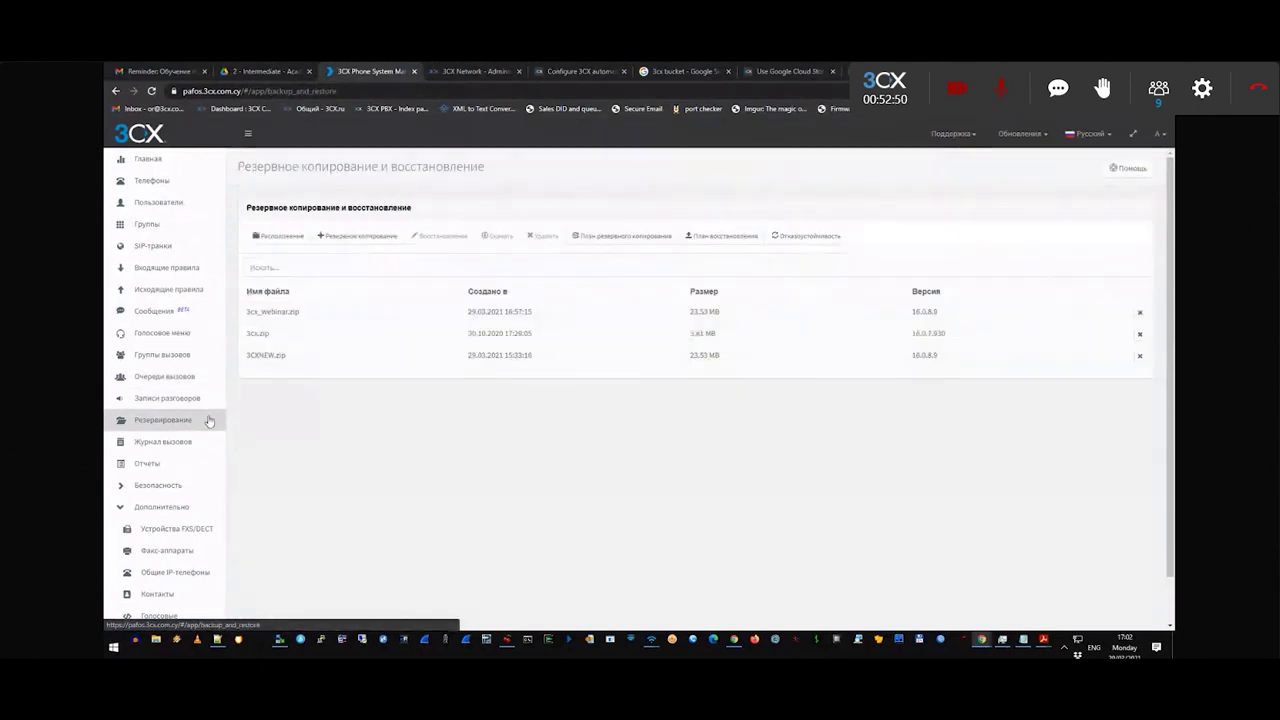
{"action": "left_click", "coordinate": [645, 240]}
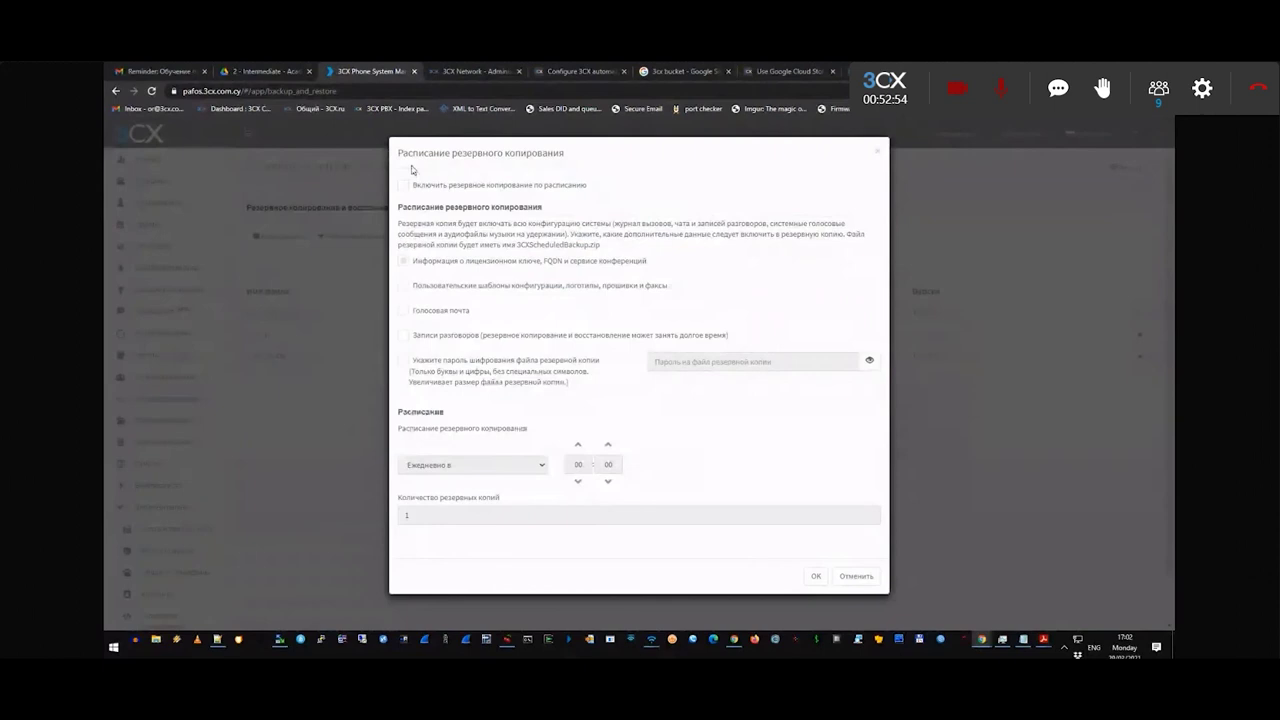
{"action": "left_click", "coordinate": [855, 576]}
{"action": "left_click", "coordinate": [728, 238]}
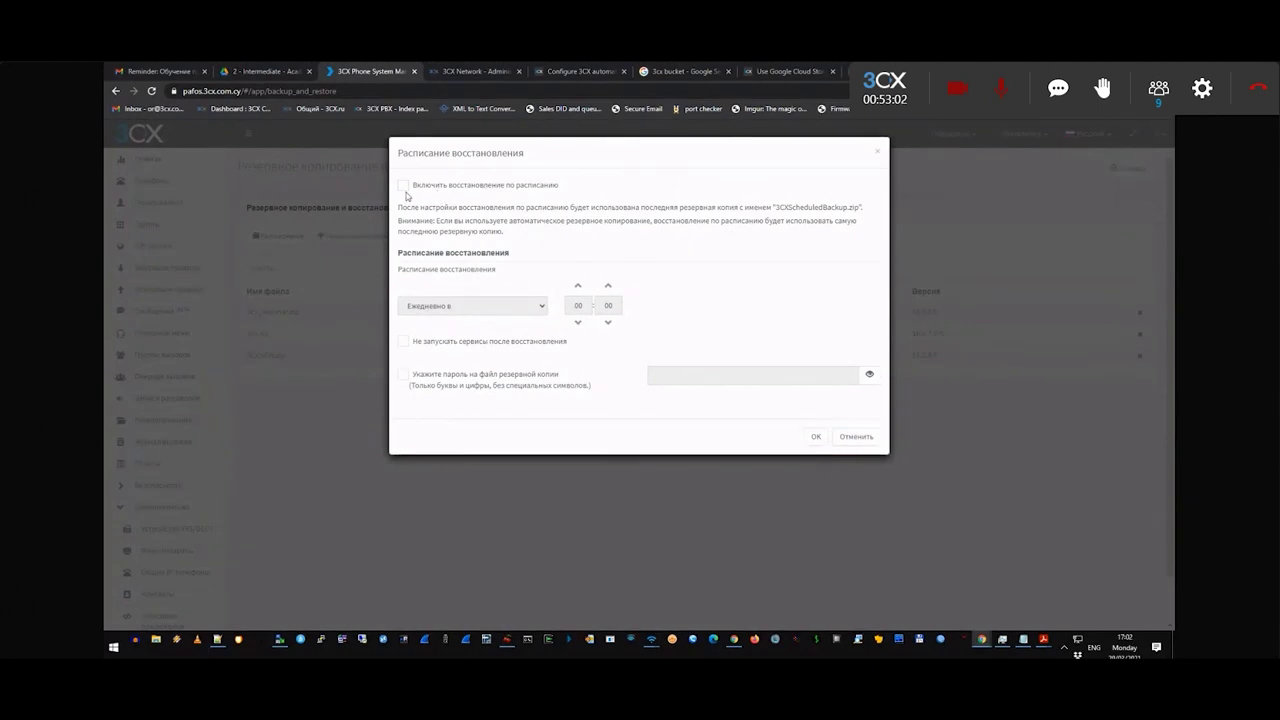
- Enable daily scheduled restore with services left stopped, then move the 3cx_webinar.zip save dialog aside
{"action": "left_click", "coordinate": [404, 186]}
{"action": "left_click_drag", "start_coordinate": [420, 186], "coordinate": [559, 191]}
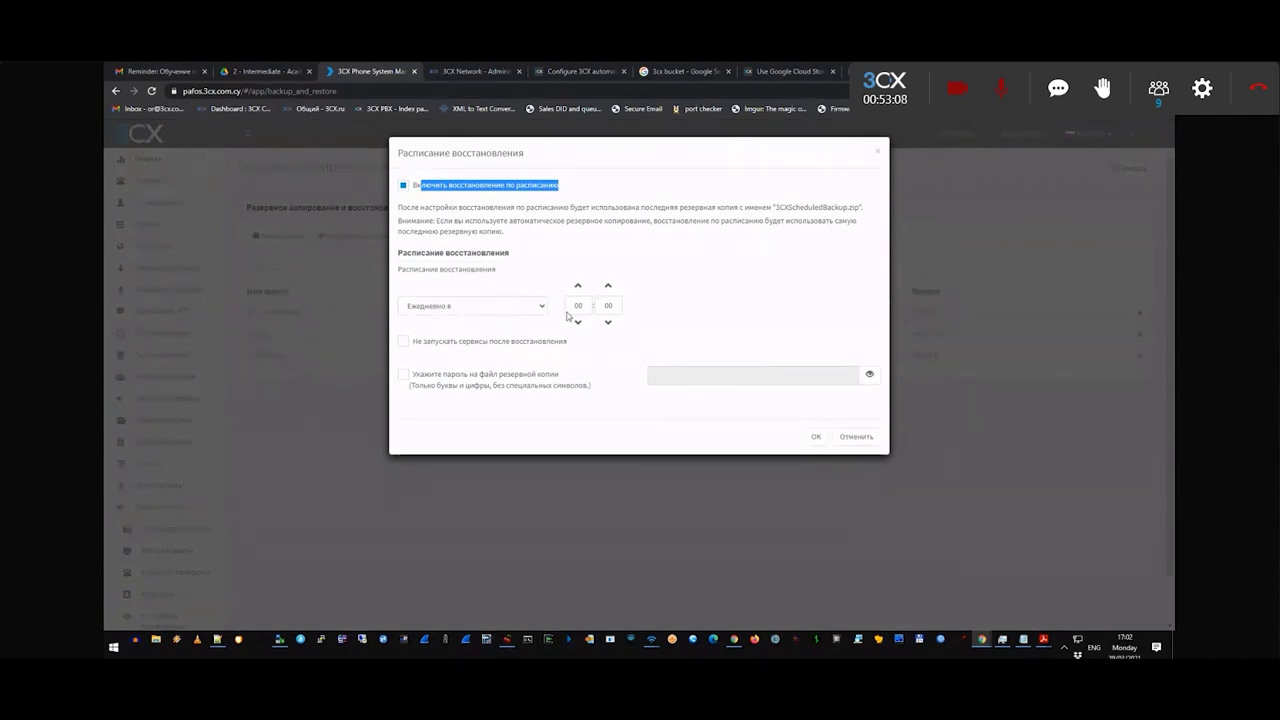
{"action": "left_click", "coordinate": [494, 306]}
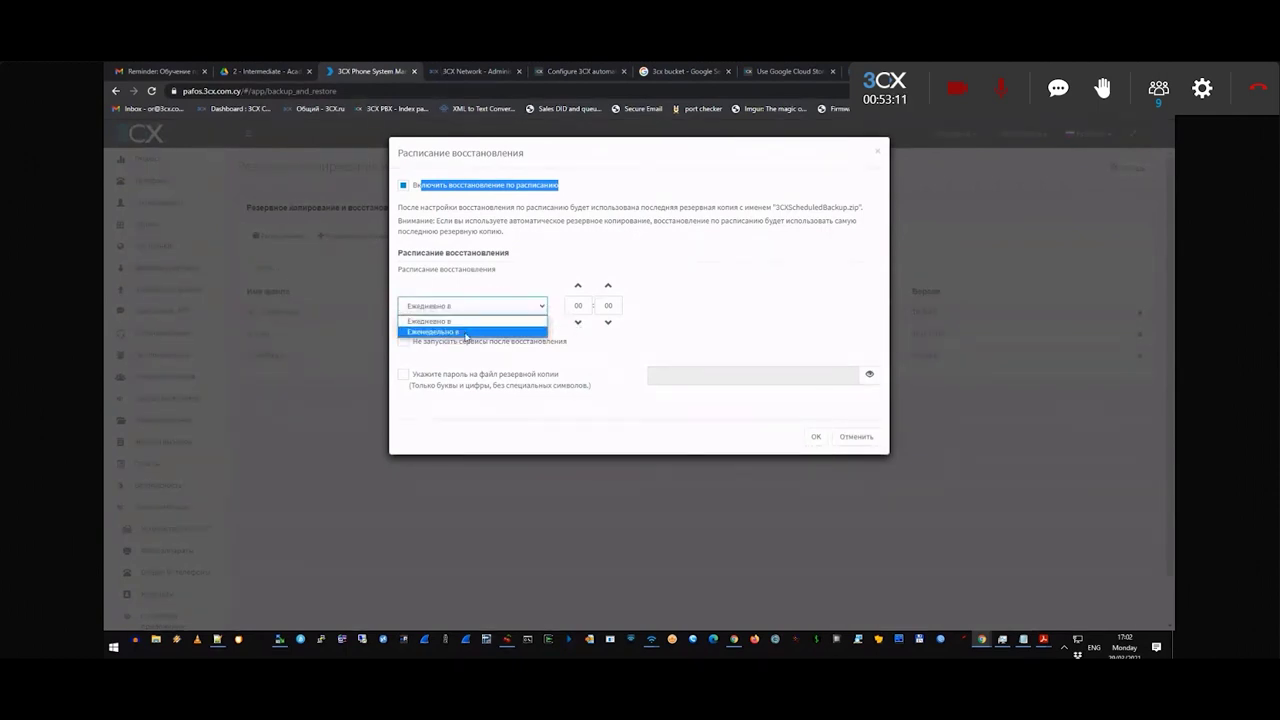
{"action": "left_click", "coordinate": [456, 358]}
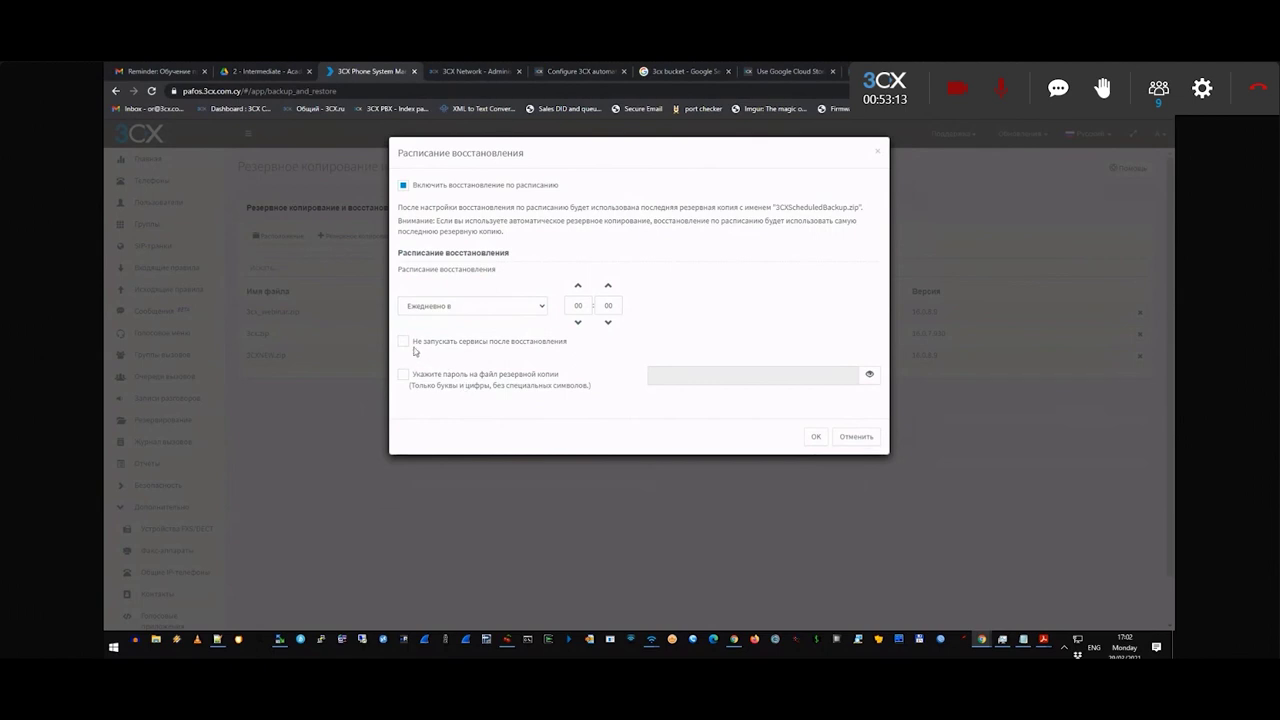
{"action": "left_click_drag", "start_coordinate": [412, 342], "coordinate": [574, 353]}
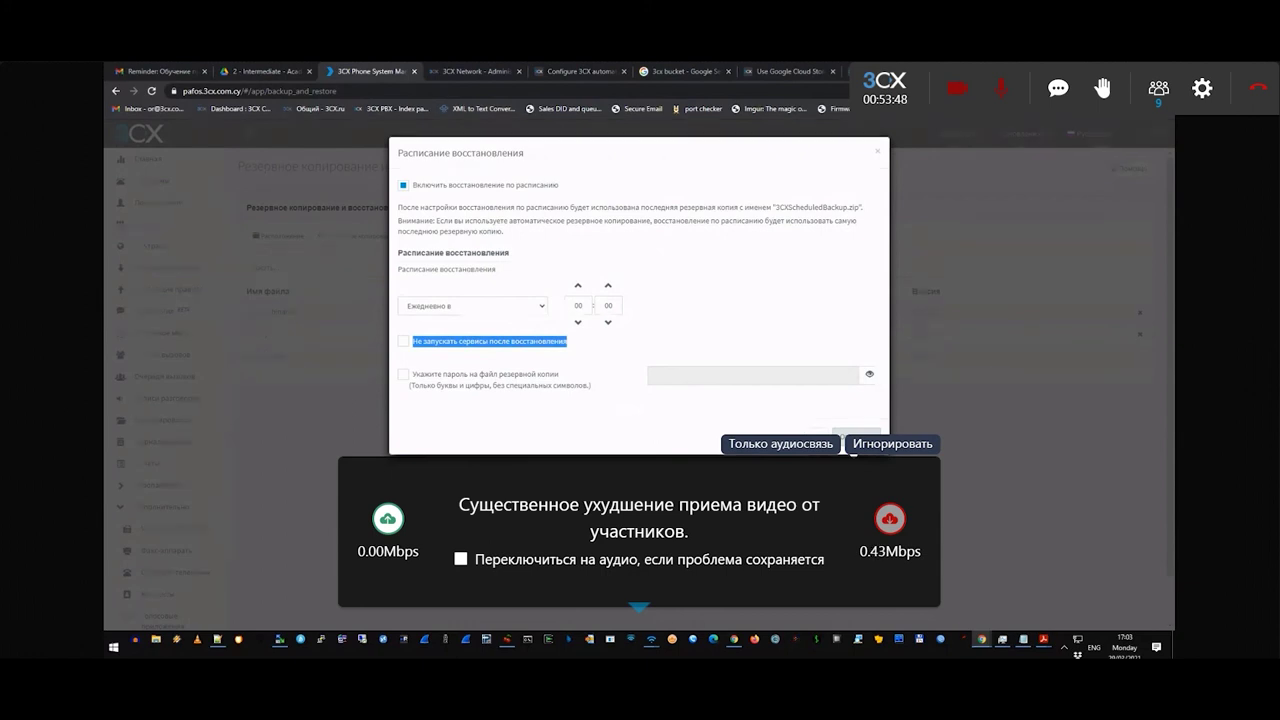
{"action": "left_click", "coordinate": [404, 342]}
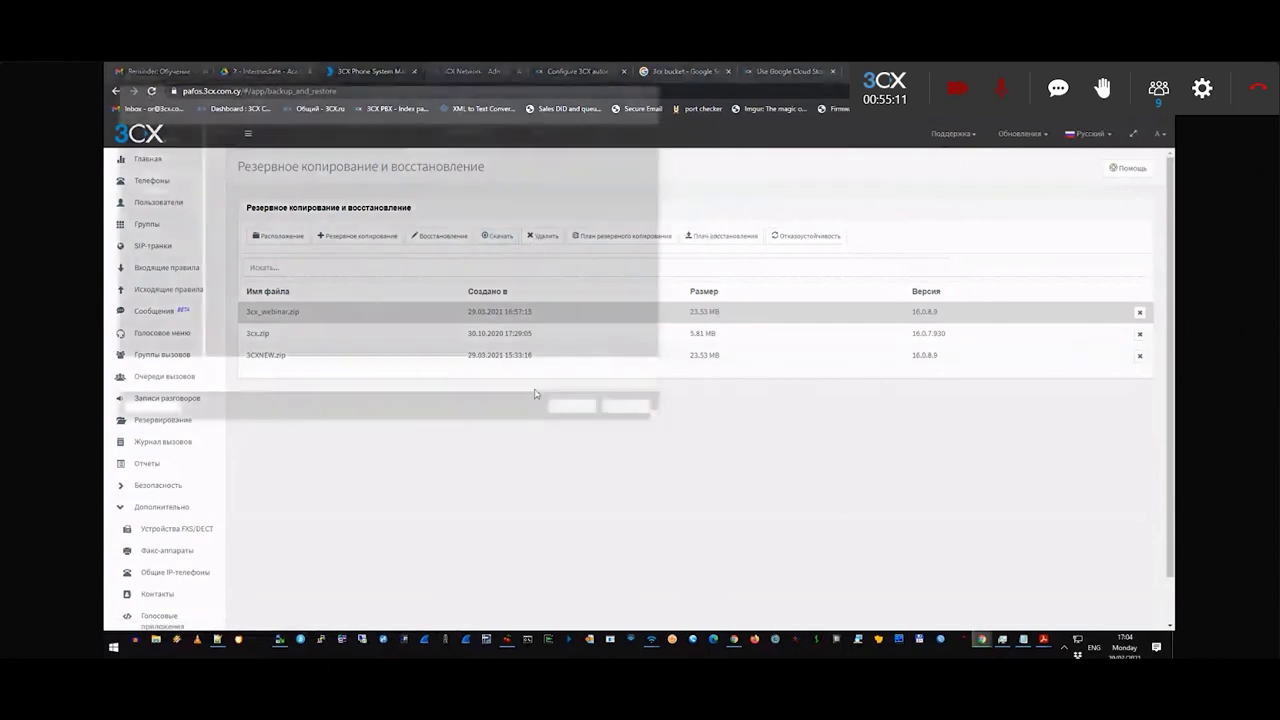
{"action": "left_click_drag", "start_coordinate": [340, 77], "coordinate": [414, 114]}
- Save 3cx_webinar.zip to Downloads and open its 376660453Db.xml in Notepad++ as a single view
{"action": "left_click", "coordinate": [612, 424]}
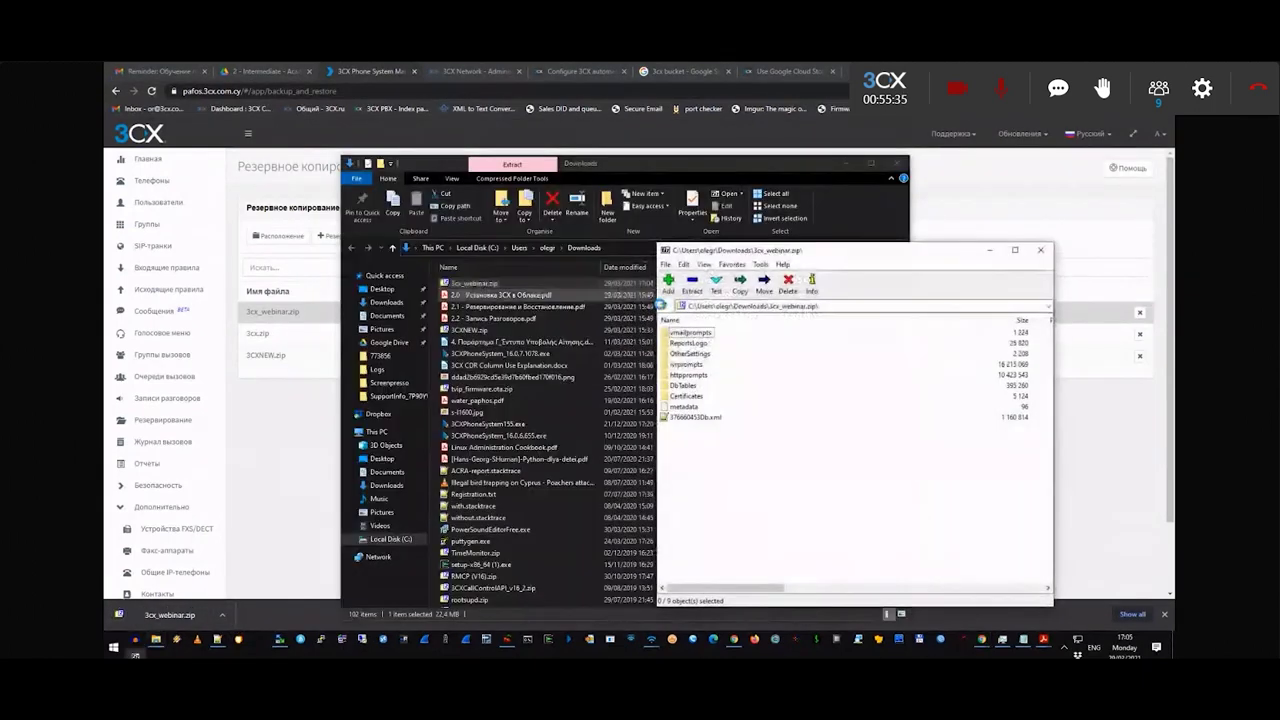
{"action": "left_click_drag", "start_coordinate": [748, 248], "coordinate": [530, 227]}
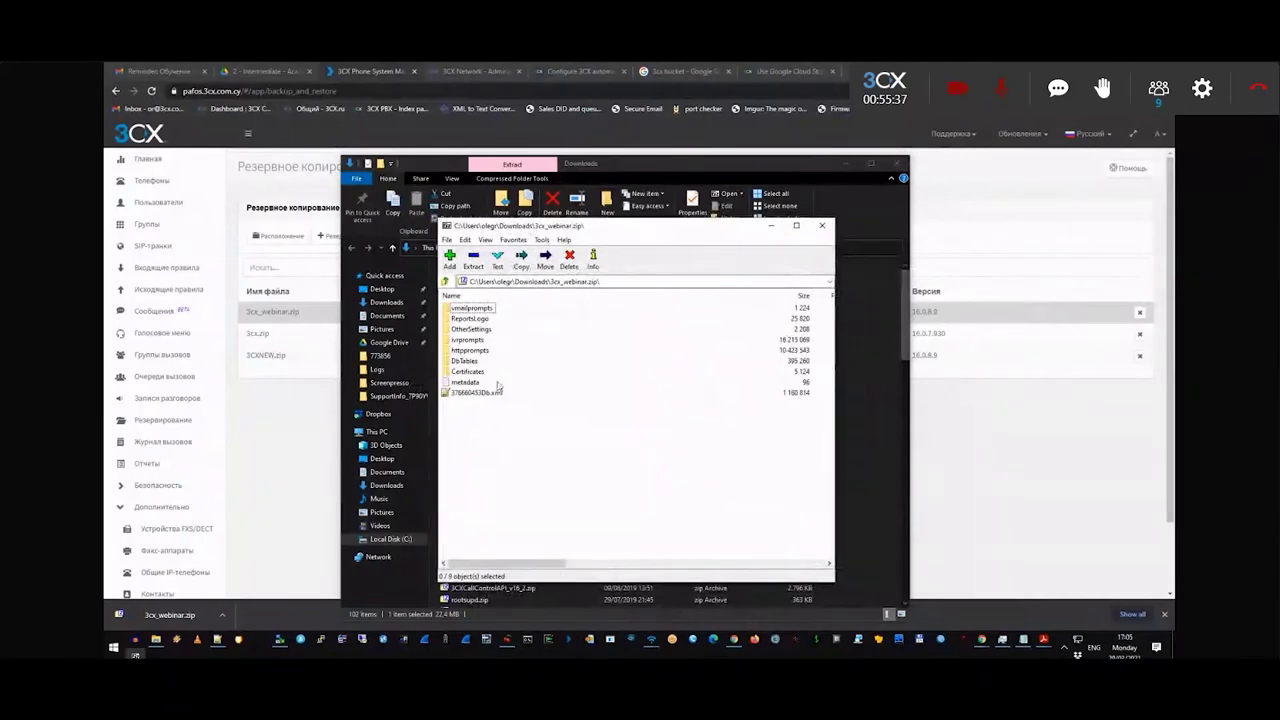
{"action": "left_click", "coordinate": [494, 395]}
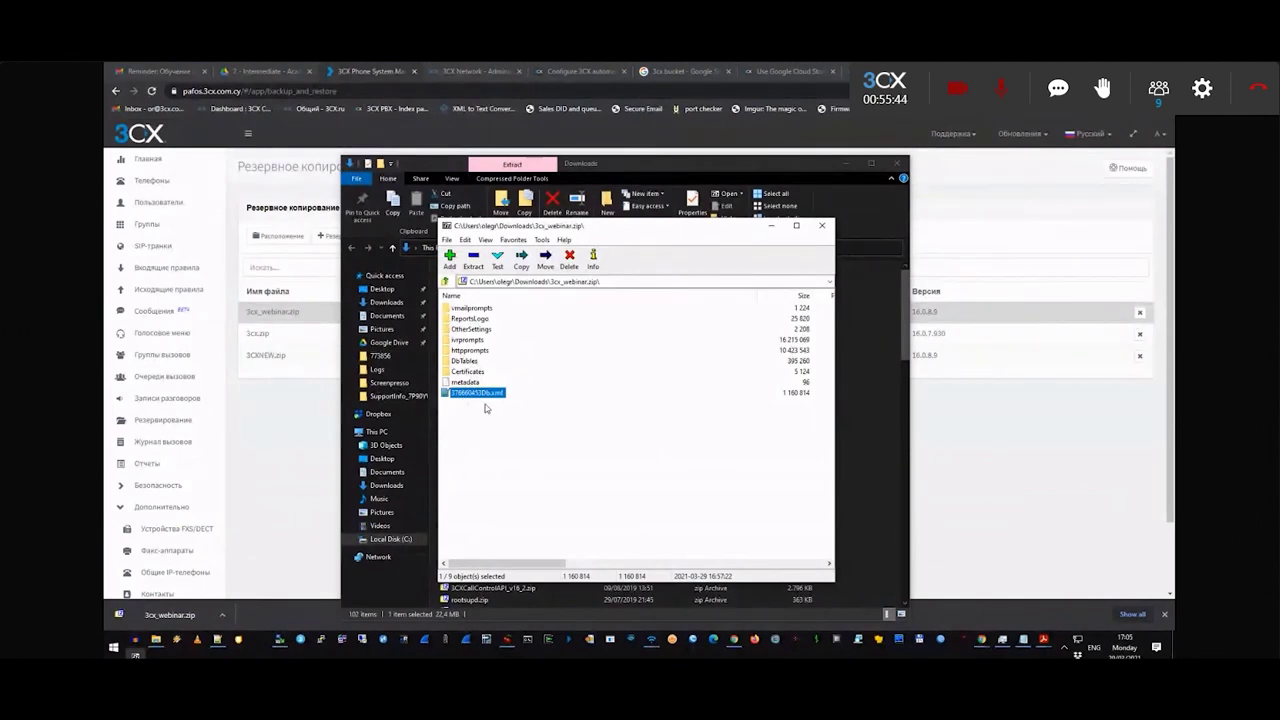
{"action": "left_click_drag", "start_coordinate": [481, 395], "coordinate": [216, 640]}
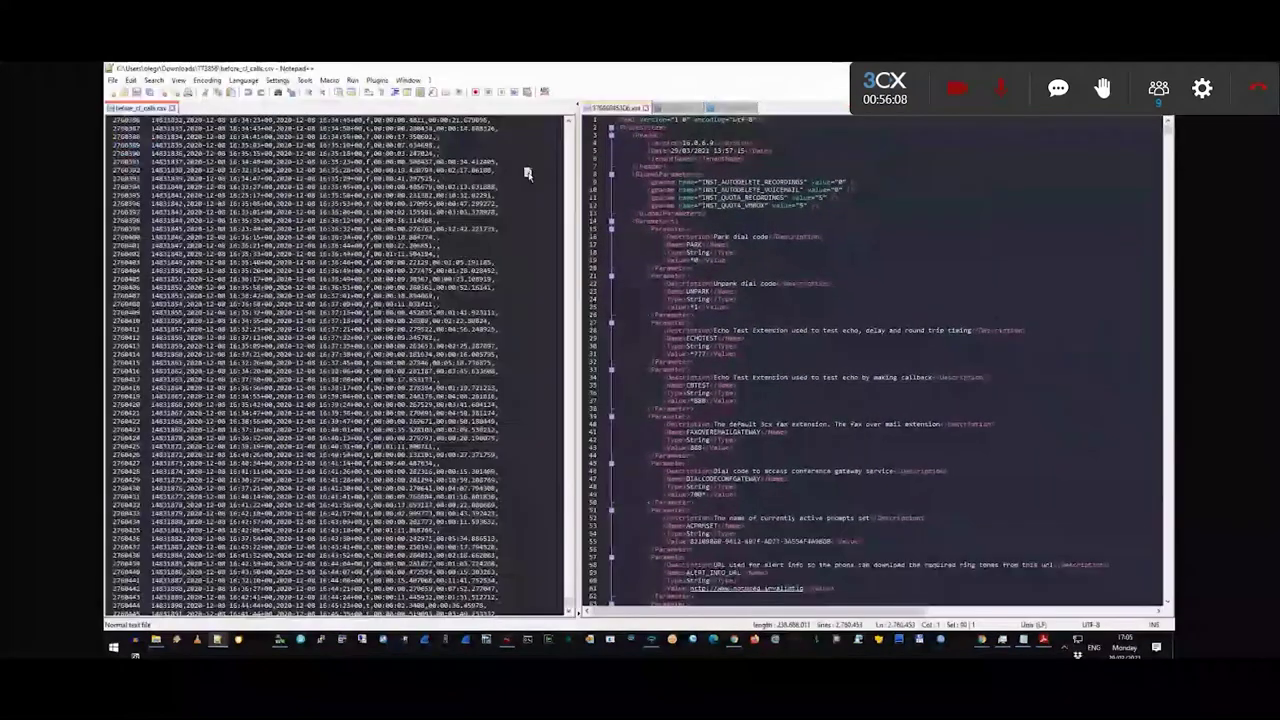
{"action": "left_click", "coordinate": [645, 107]}
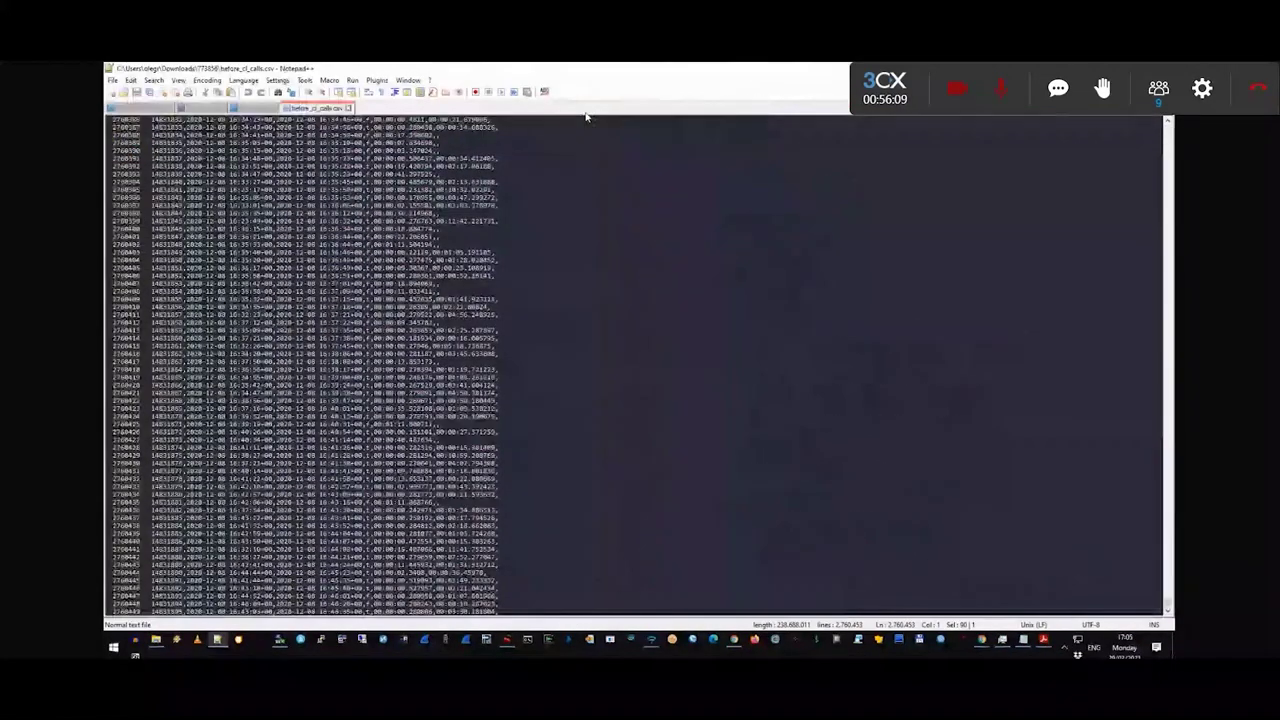
- Search the backup XML for 'FQDN' and list all matches
{"action": "left_click", "coordinate": [140, 107]}
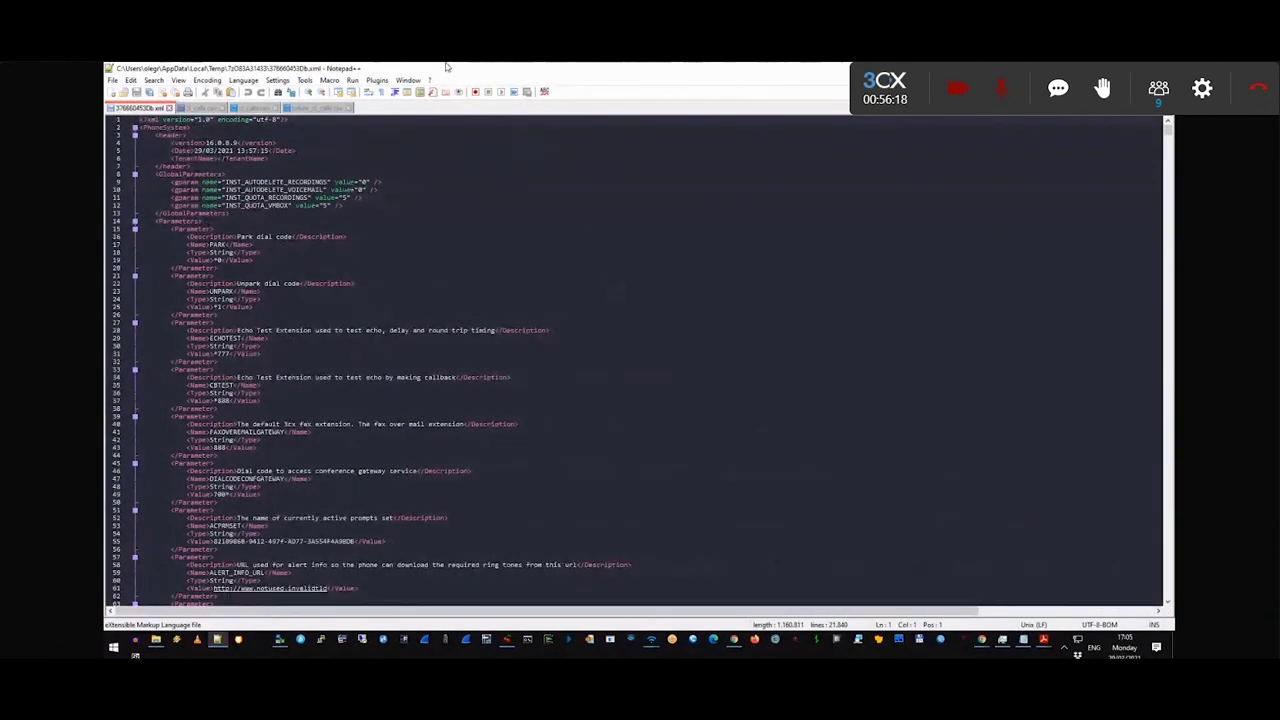
{"action": "left_click", "coordinate": [509, 246]}
{"action": "key", "text": "ctrl+f"}
{"action": "type", "text": "FQDN"}
{"action": "key", "text": "Return"}
{"action": "left_click", "coordinate": [955, 325]}
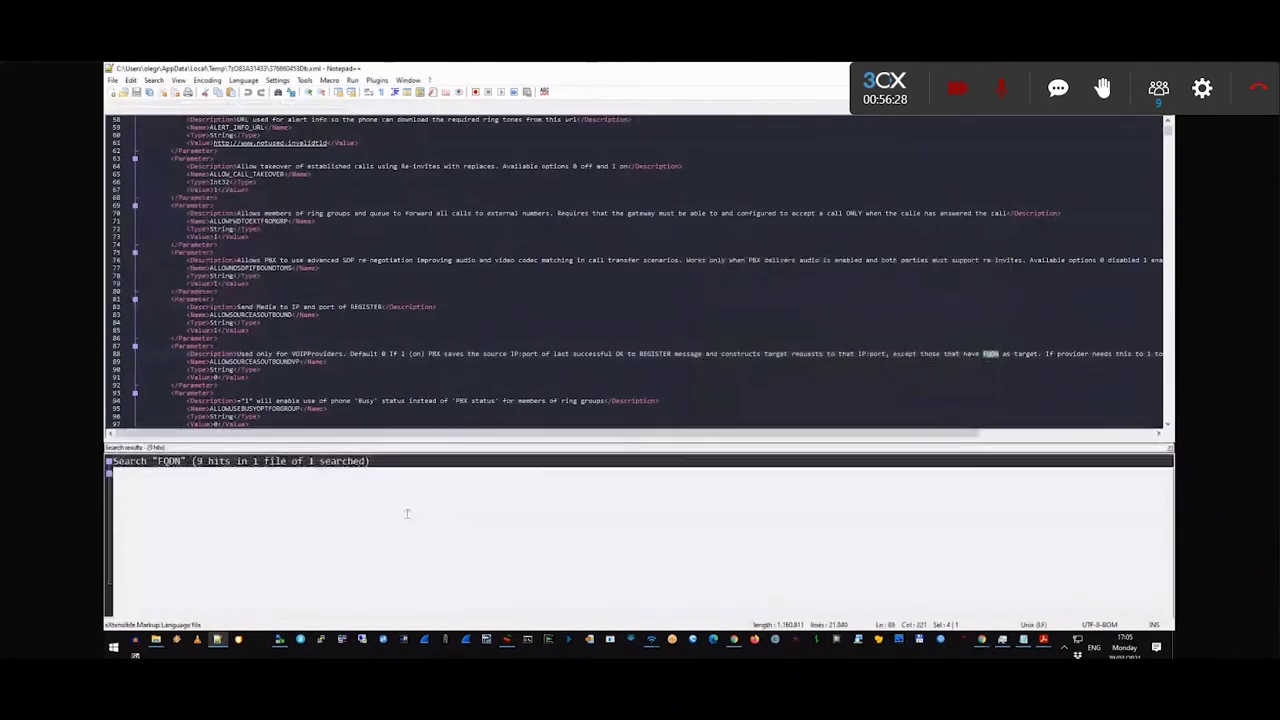
- Jump to the fqdn block at line 21810, mark the certificate and license blocks, and restore the window
{"action": "double_click", "coordinate": [248, 524]}
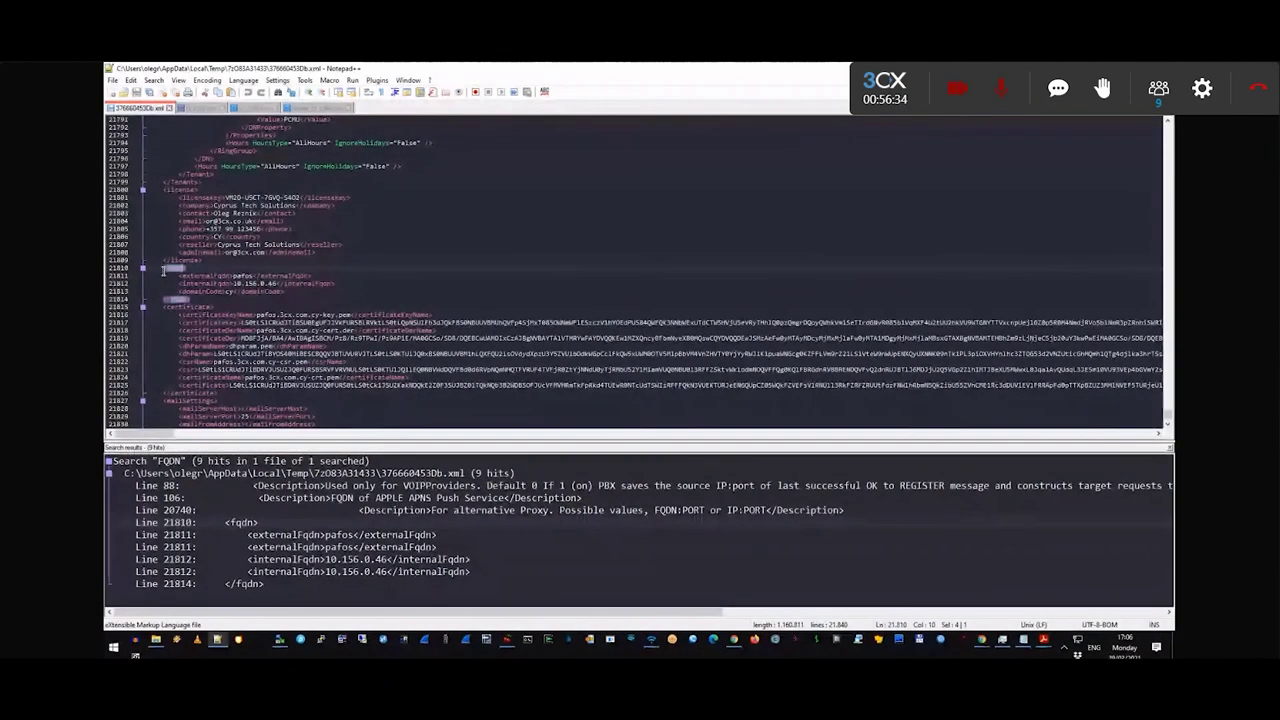
{"action": "left_click_drag", "start_coordinate": [164, 307], "coordinate": [342, 396]}
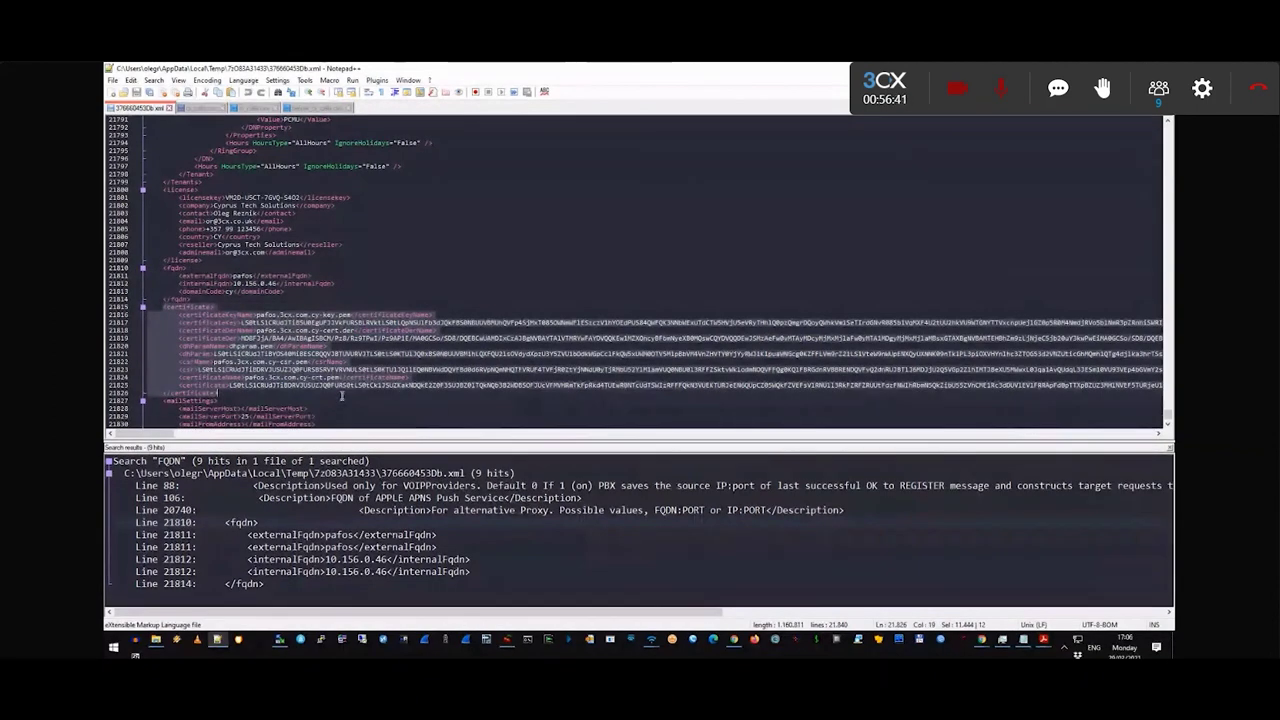
{"action": "left_click_drag", "start_coordinate": [160, 189], "coordinate": [328, 396]}
{"action": "key", "text": "super+Down"}
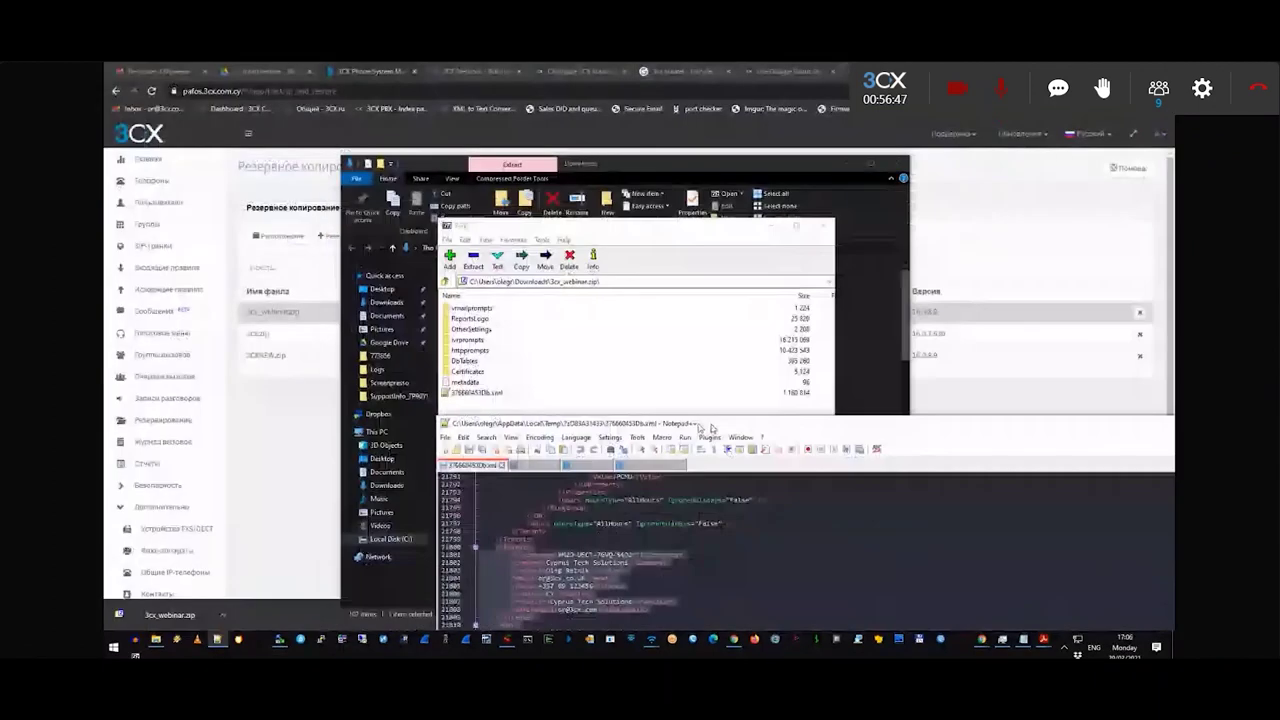
- On the 3CX backup page, highlight the pafos.3cx.com.cy host name in the address bar
{"action": "left_click", "coordinate": [295, 428]}
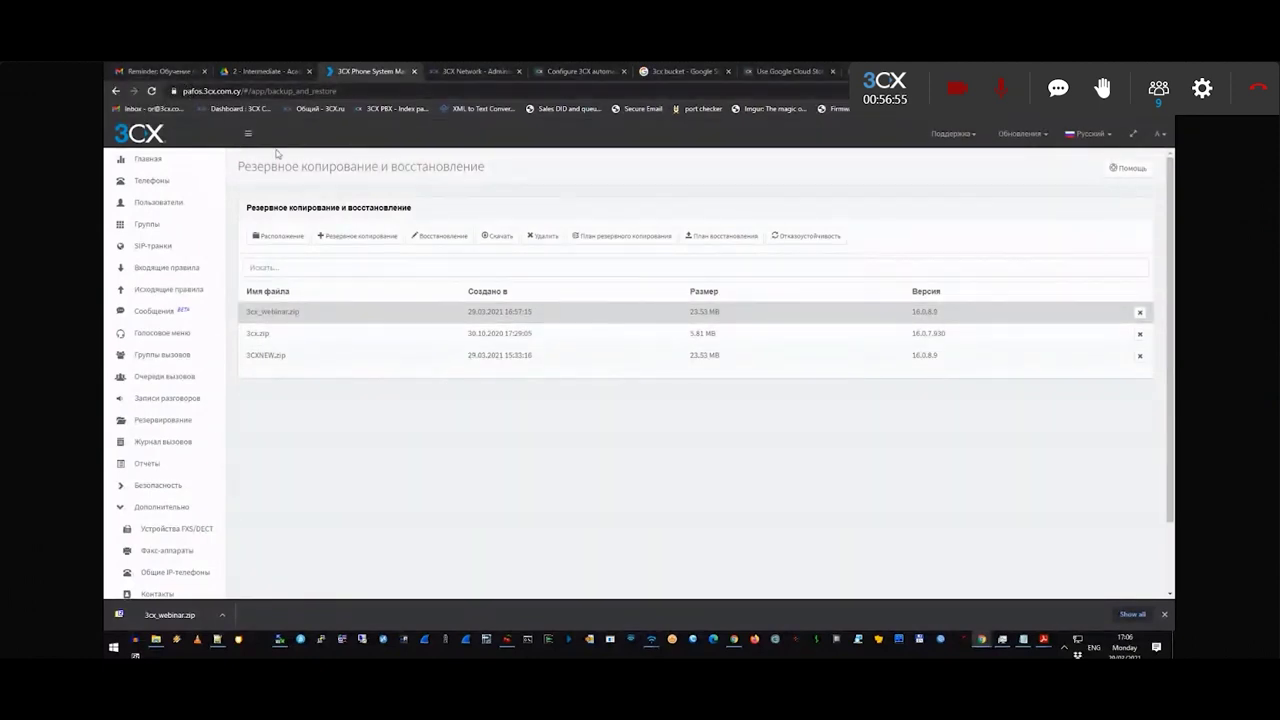
{"action": "left_click_drag", "start_coordinate": [184, 91], "coordinate": [269, 93]}
{"action": "left_click", "coordinate": [220, 93]}
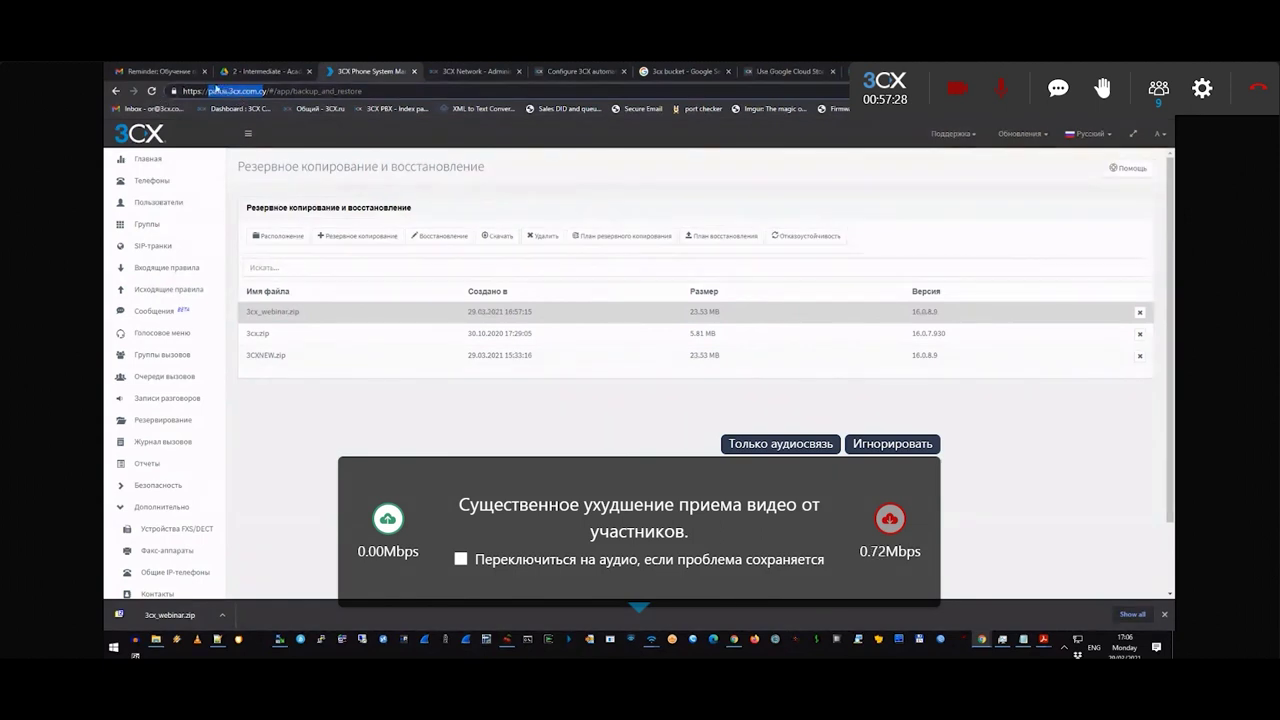
{"action": "left_click_drag", "start_coordinate": [207, 91], "coordinate": [268, 89]}
- View the site's certificate, close it, and return to the Notepad++ backup XML
{"action": "left_click", "coordinate": [173, 91]}
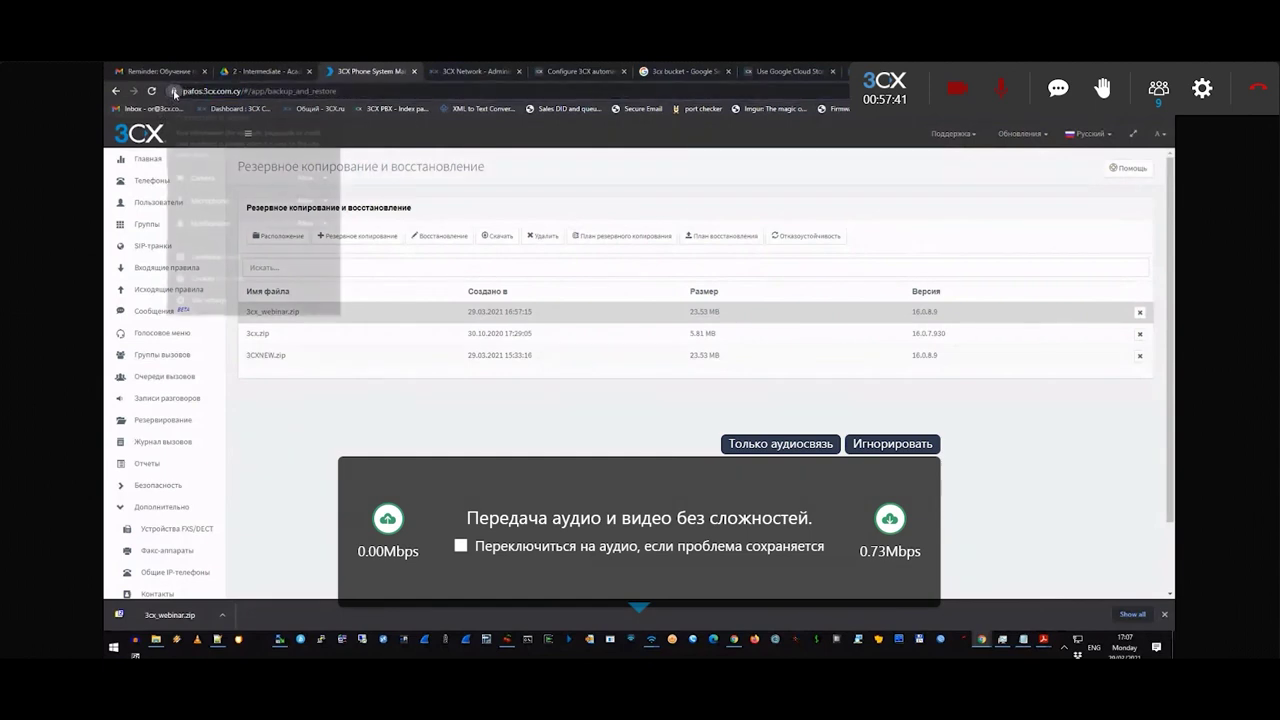
{"action": "left_click", "coordinate": [247, 258]}
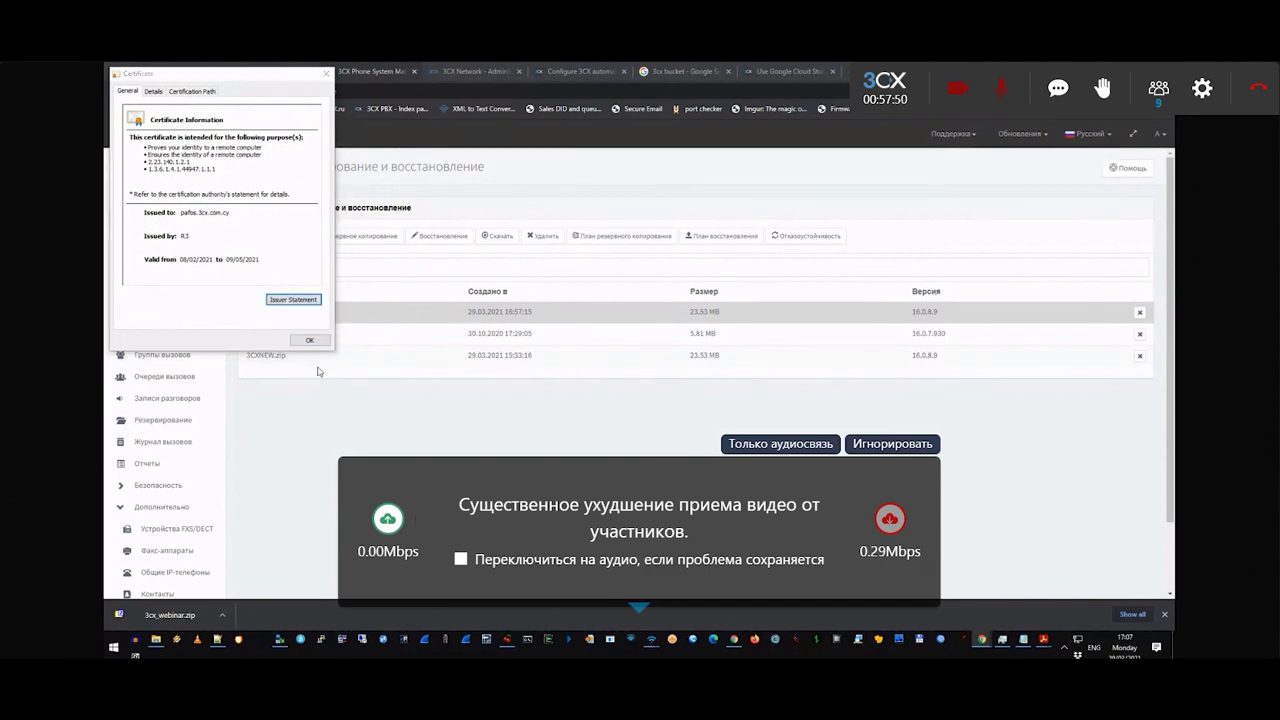
{"action": "left_click", "coordinate": [326, 73]}
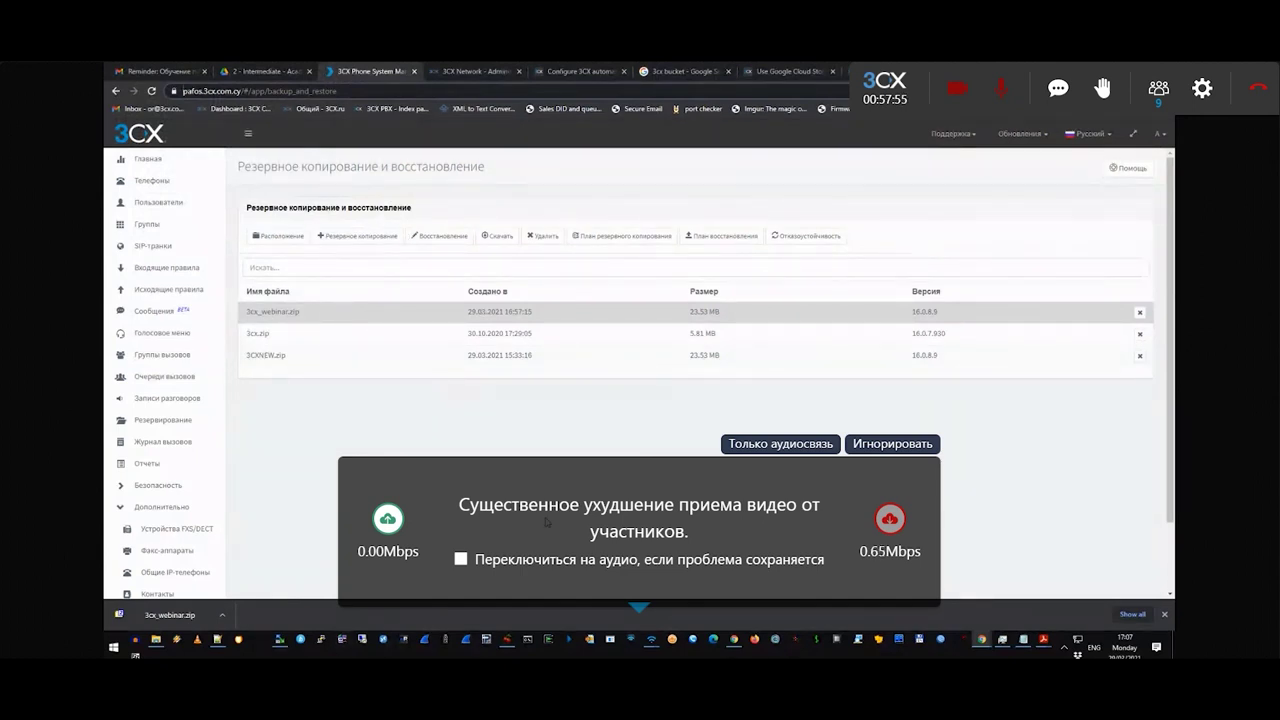
{"action": "left_click", "coordinate": [217, 639]}
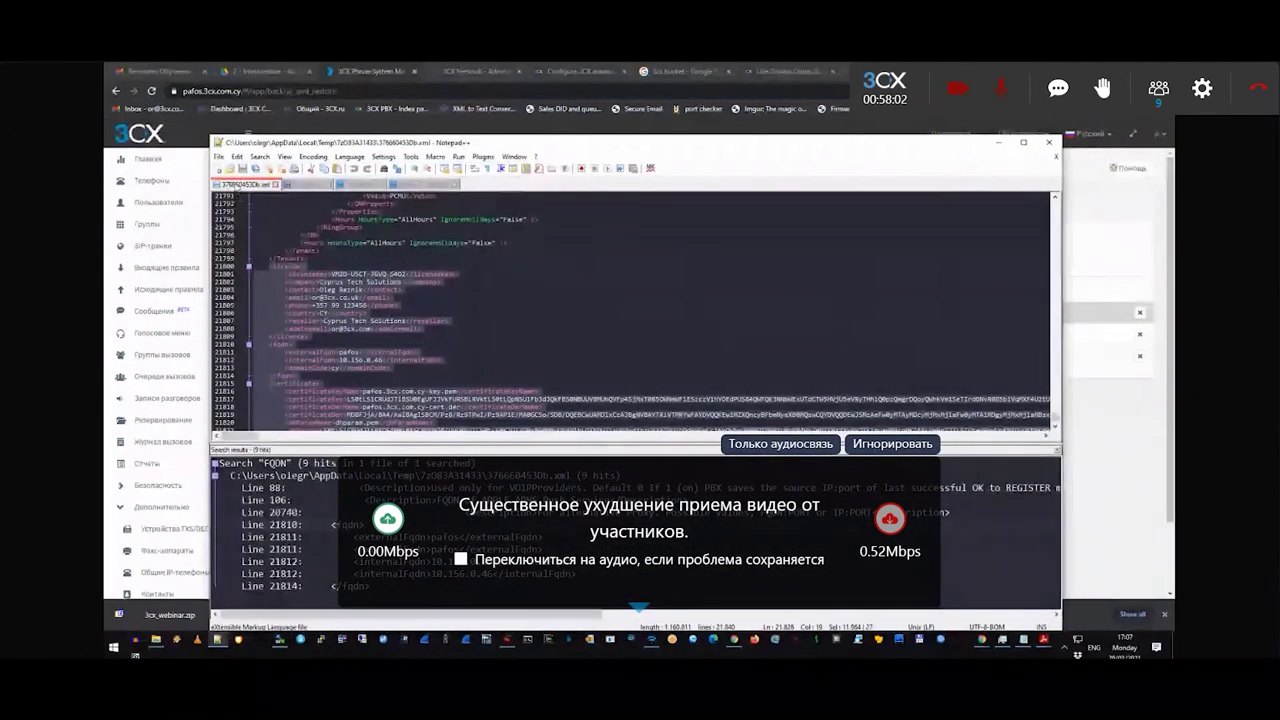
- Mark the <fqdn> tag and the fqdn and certificate lines 21810–21826 in the XML
{"action": "left_click", "coordinate": [470, 301]}
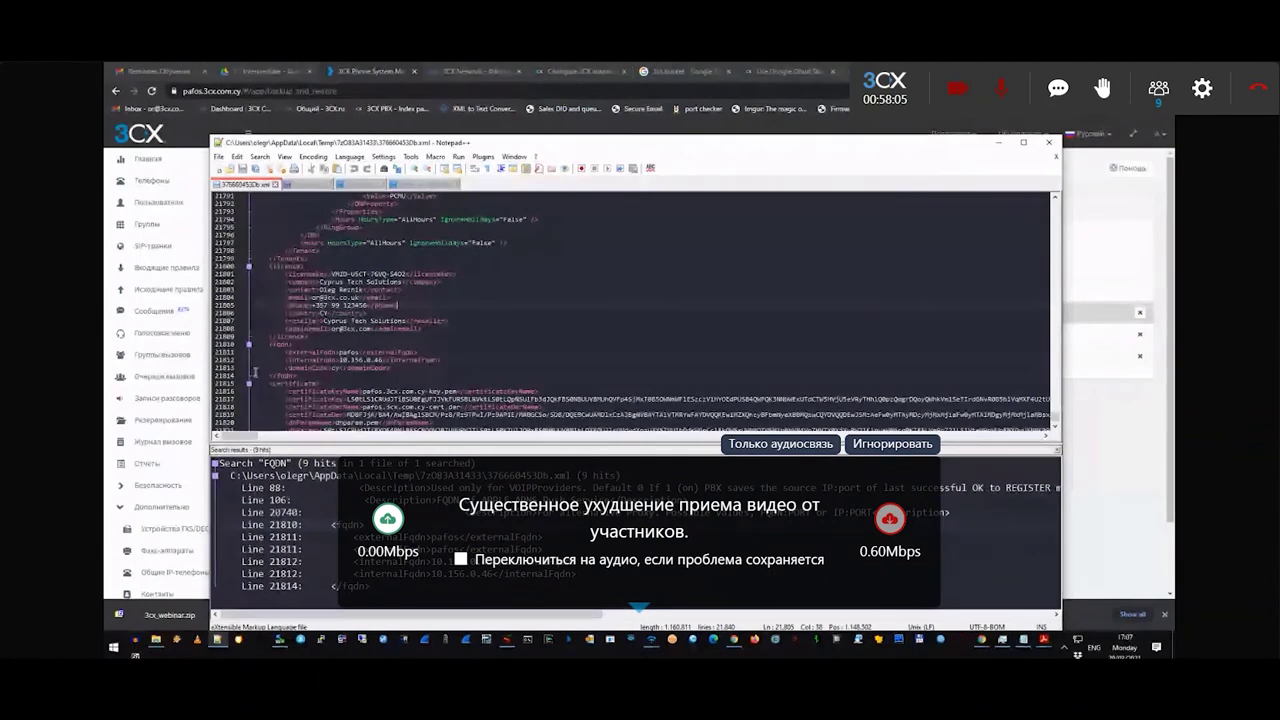
{"action": "left_click_drag", "start_coordinate": [265, 344], "coordinate": [316, 344]}
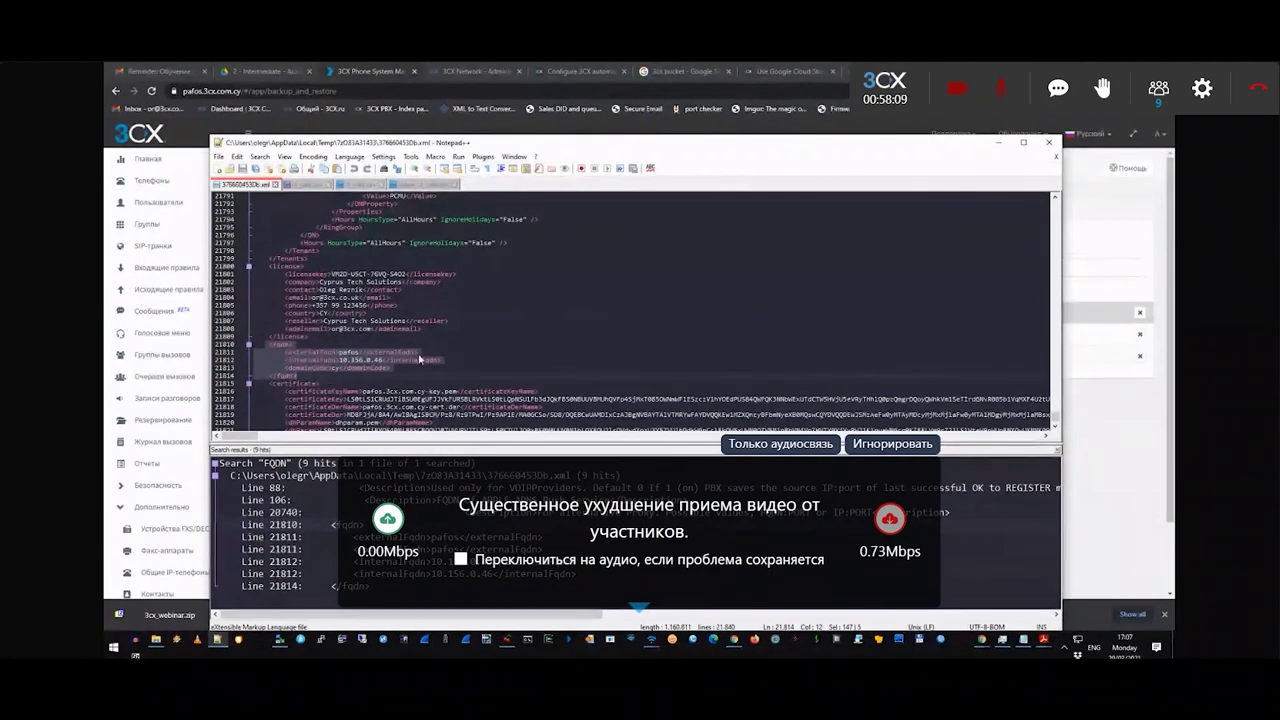
{"action": "scroll", "coordinate": [417, 350], "scroll_direction": "down", "scroll_amount": 4}
{"action": "left_click_drag", "start_coordinate": [263, 258], "coordinate": [368, 375]}
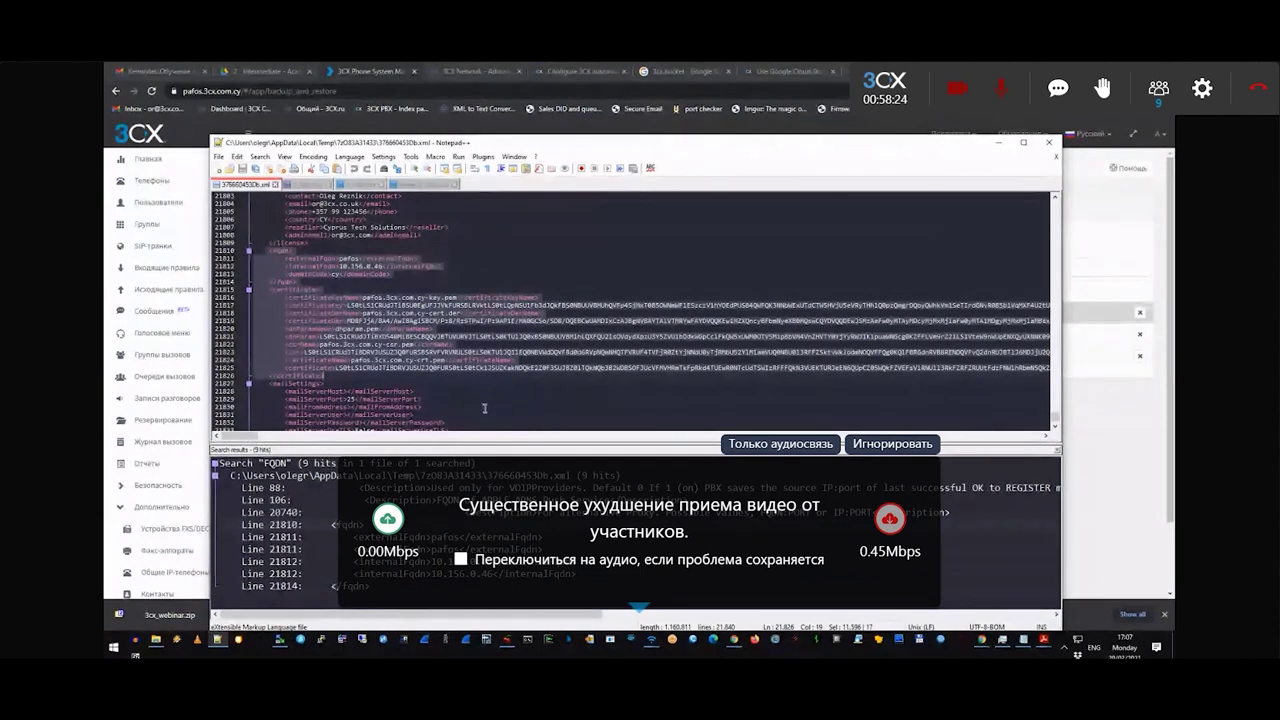
{"action": "scroll", "coordinate": [509, 400], "scroll_direction": "down", "scroll_amount": 2}
{"action": "scroll", "coordinate": [529, 395], "scroll_direction": "up", "scroll_amount": 4}
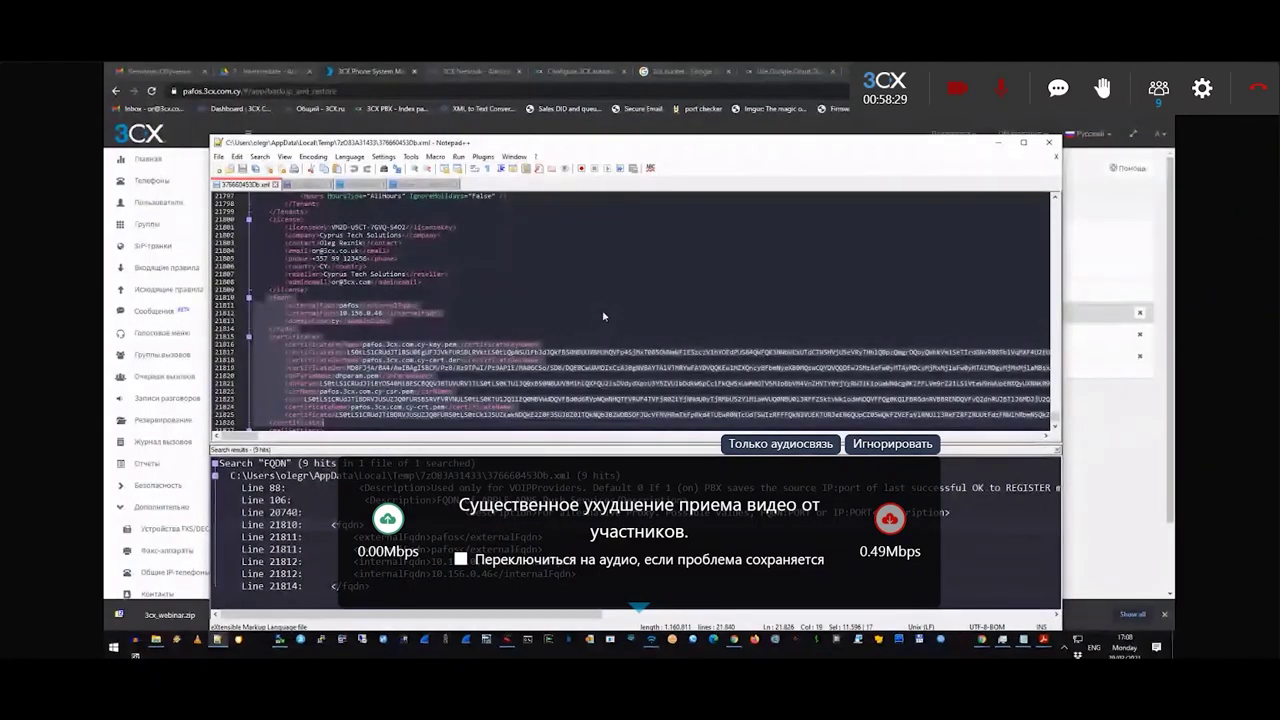
- Close Notepad++ without saving changes to the XML
{"action": "left_click", "coordinate": [511, 312]}
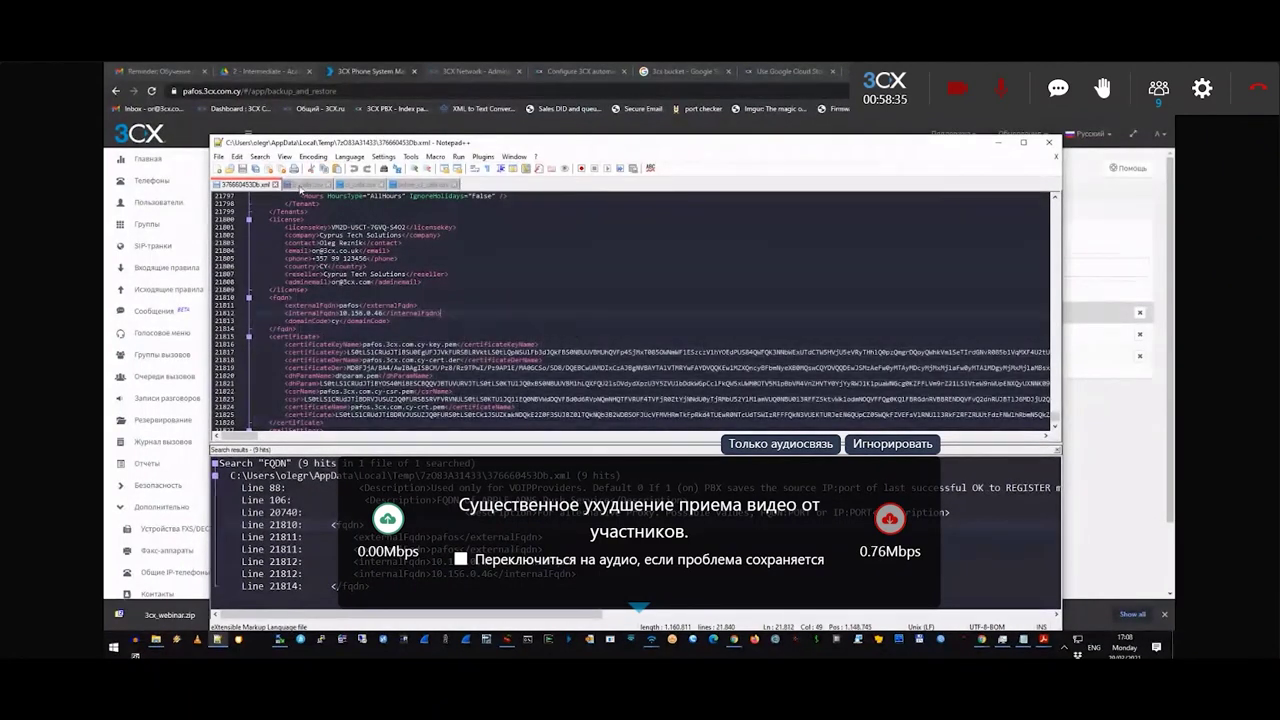
{"action": "left_click", "coordinate": [1056, 141]}
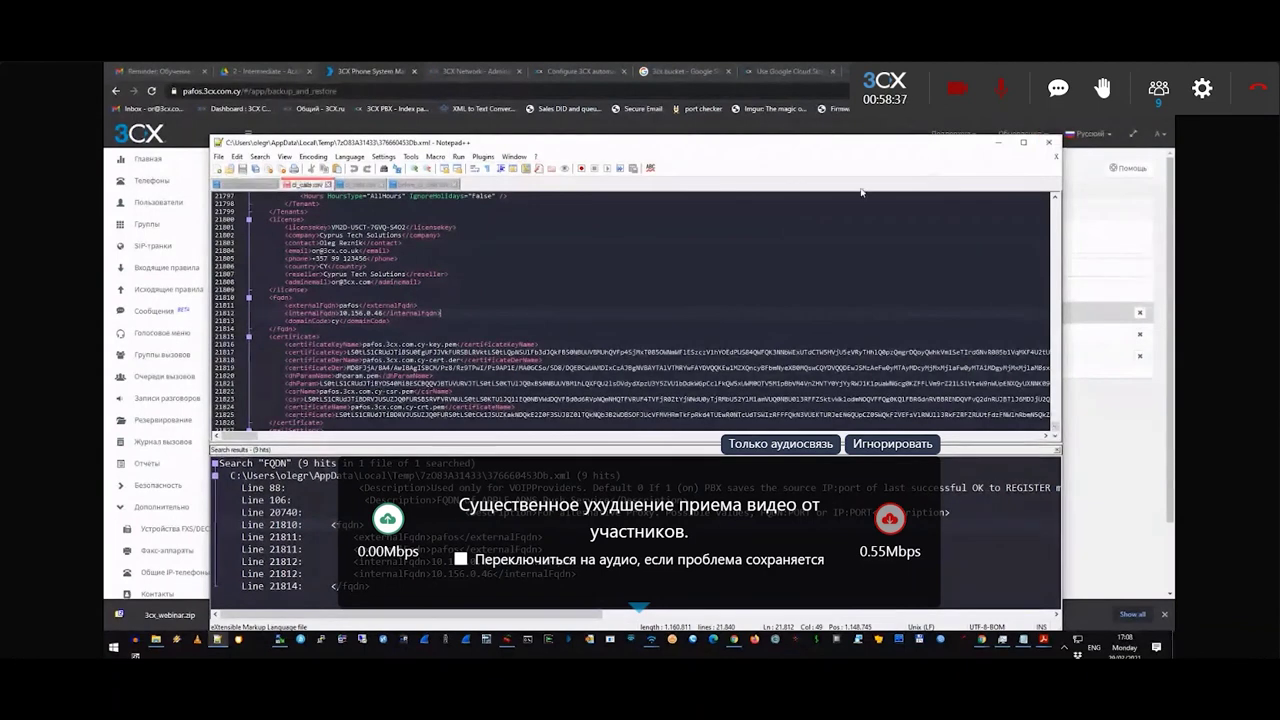
{"action": "left_click", "coordinate": [713, 390]}
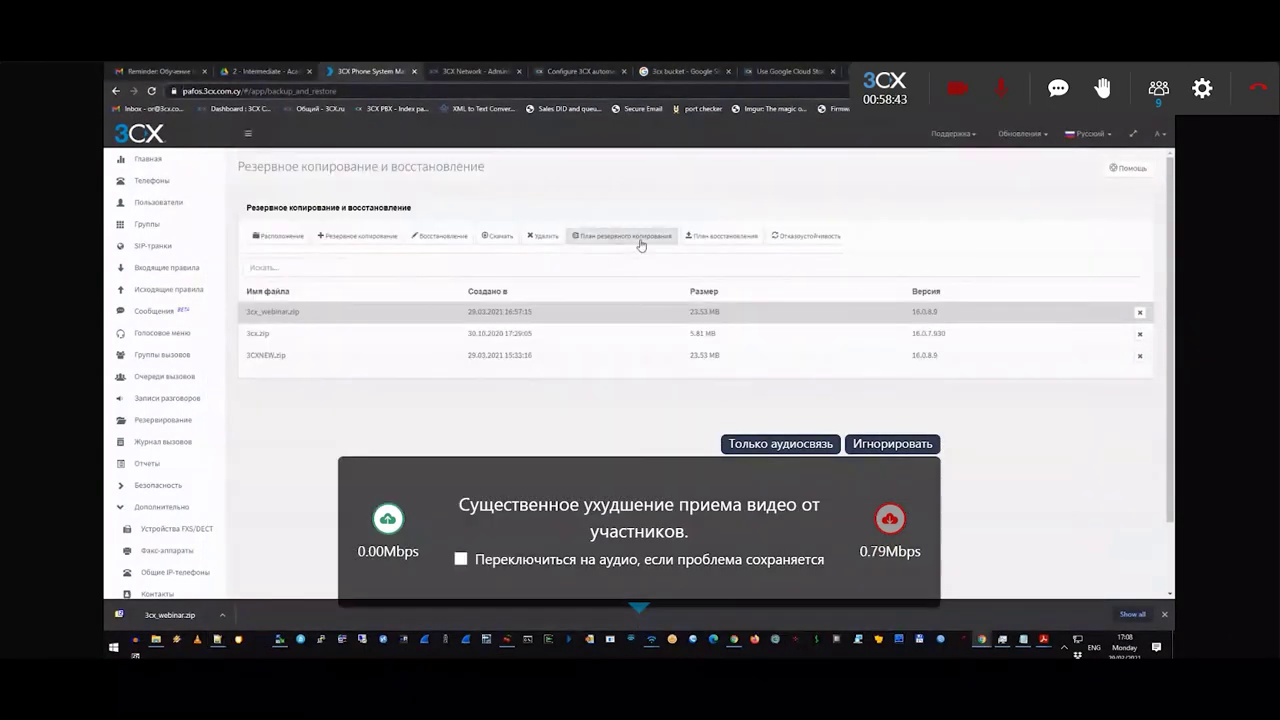
- On Записи разговоров, tick external archiving under Расположение, then close without saving
{"action": "scroll", "coordinate": [845, 236], "scroll_direction": "down", "scroll_amount": 1}
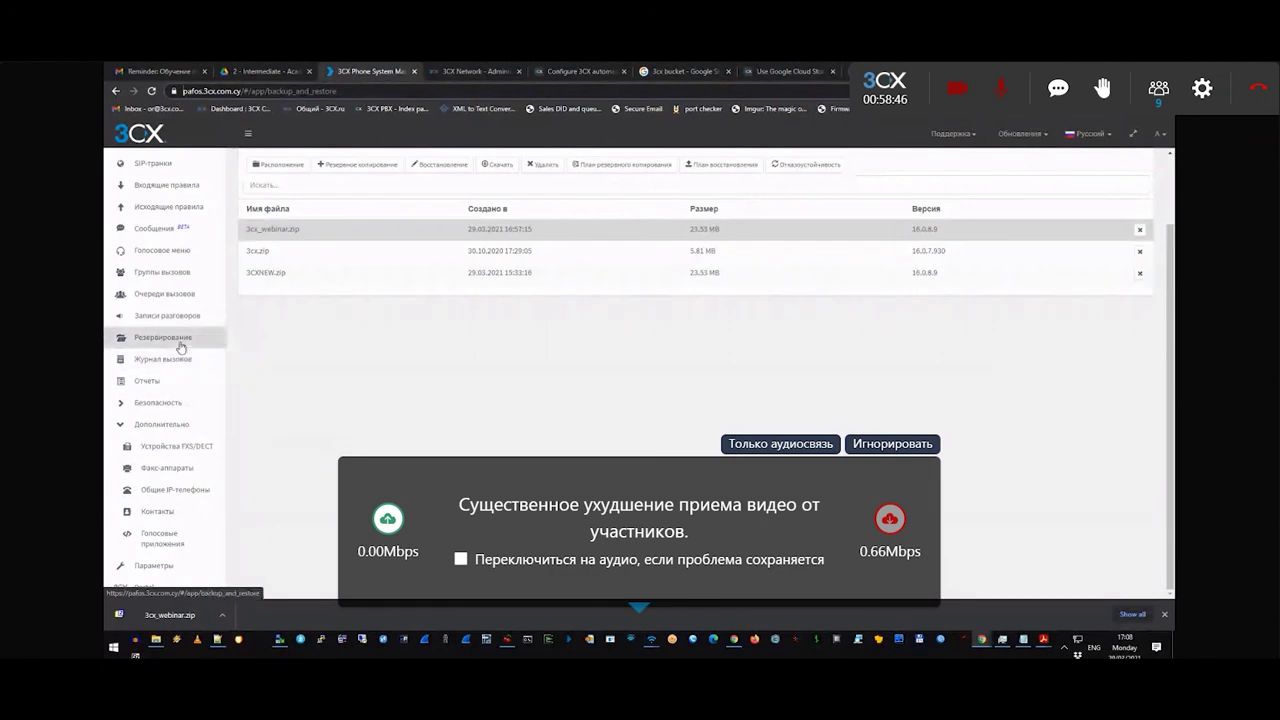
{"action": "left_click", "coordinate": [167, 315]}
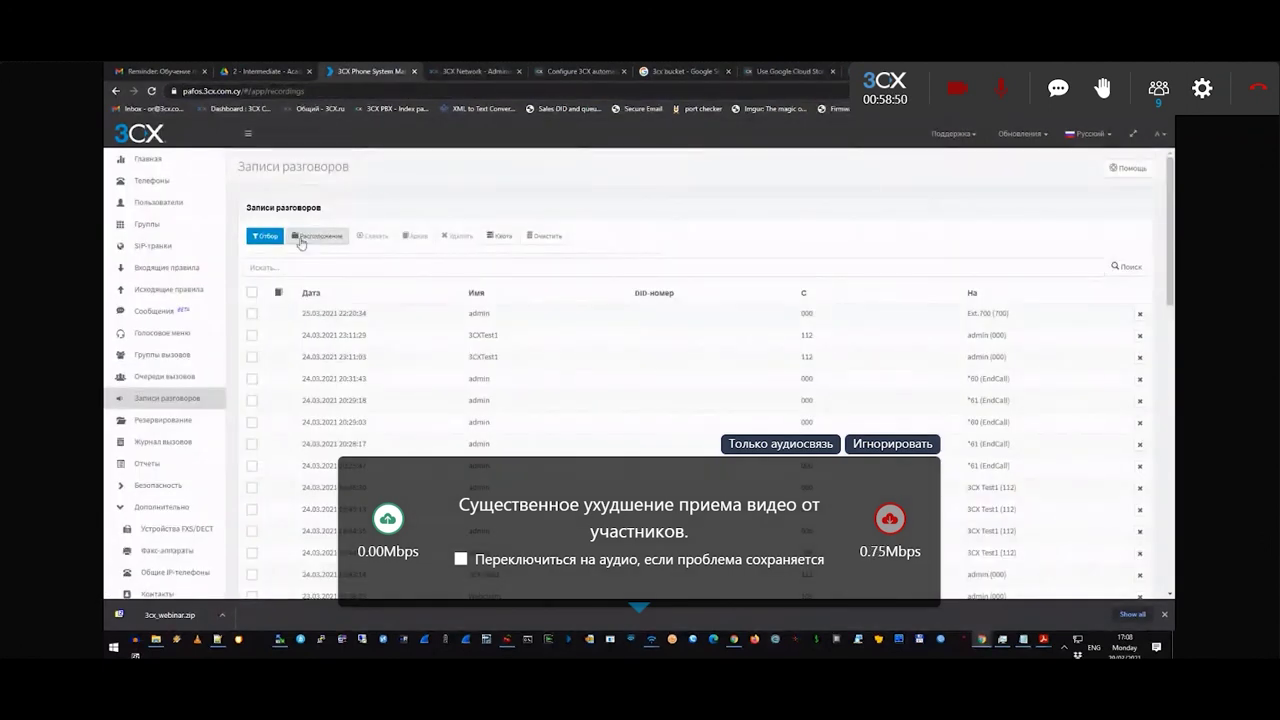
{"action": "left_click", "coordinate": [316, 240]}
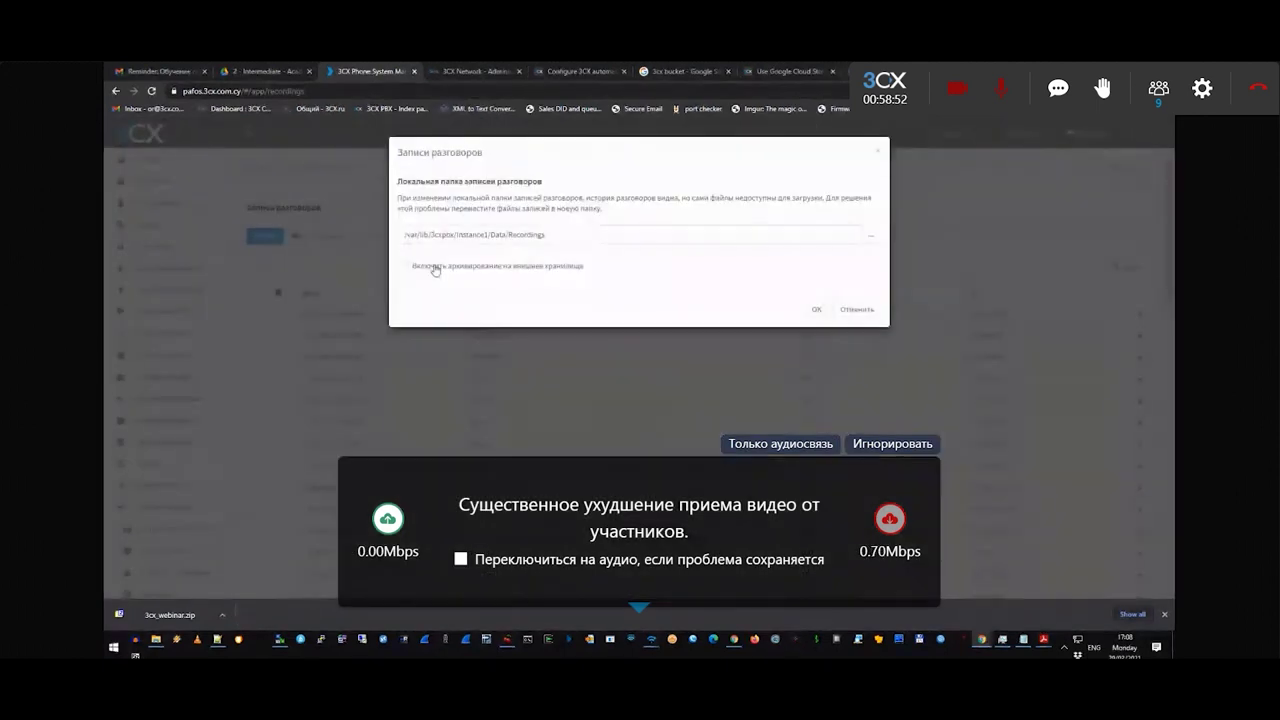
{"action": "left_click", "coordinate": [436, 266]}
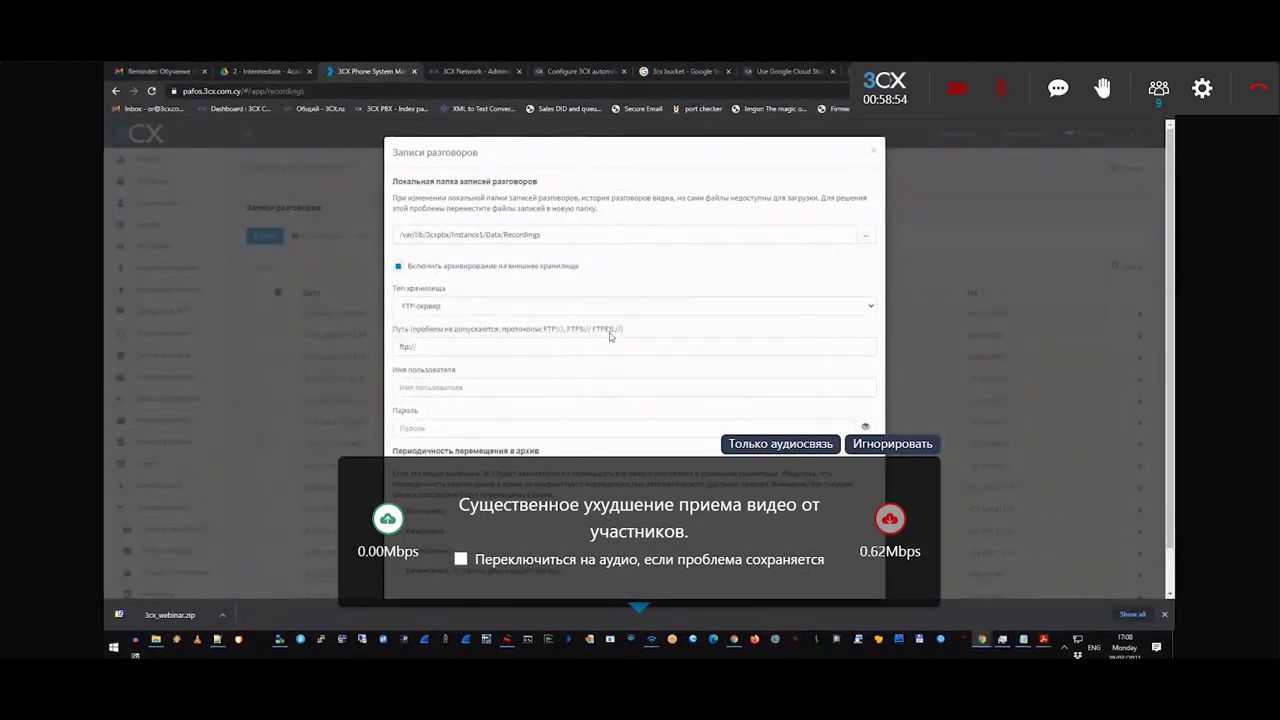
{"action": "left_click", "coordinate": [874, 154]}
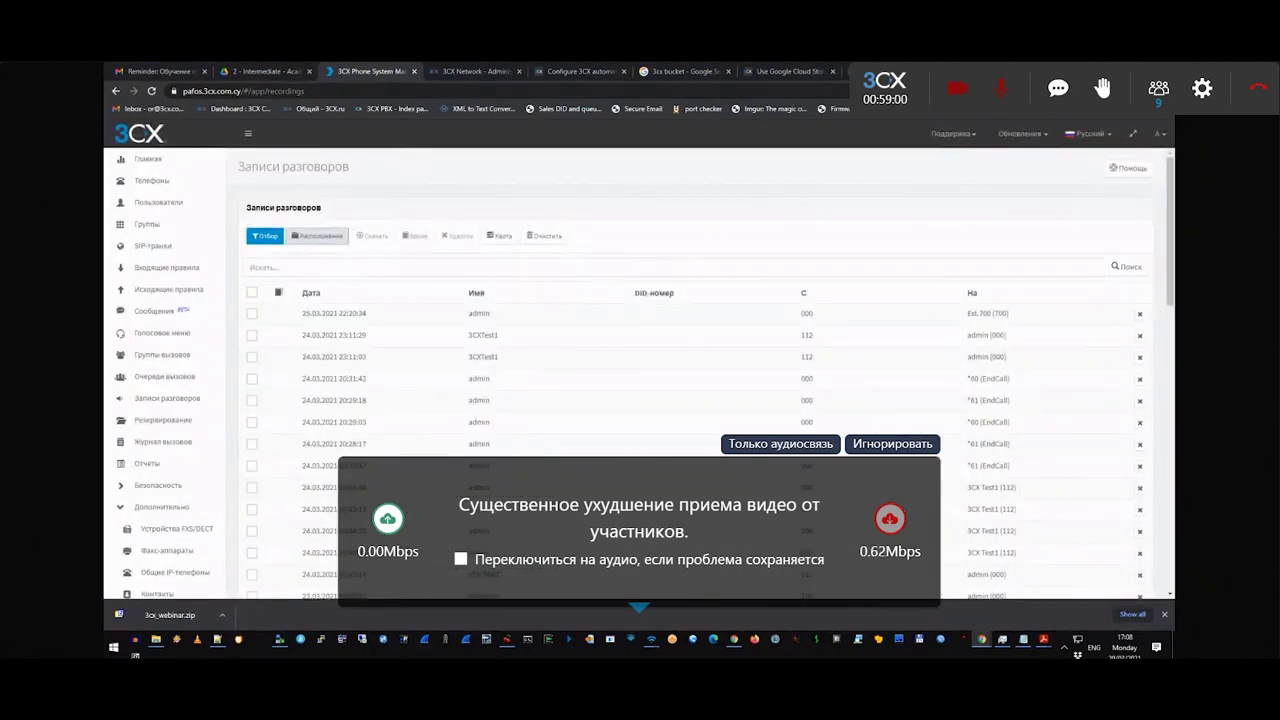